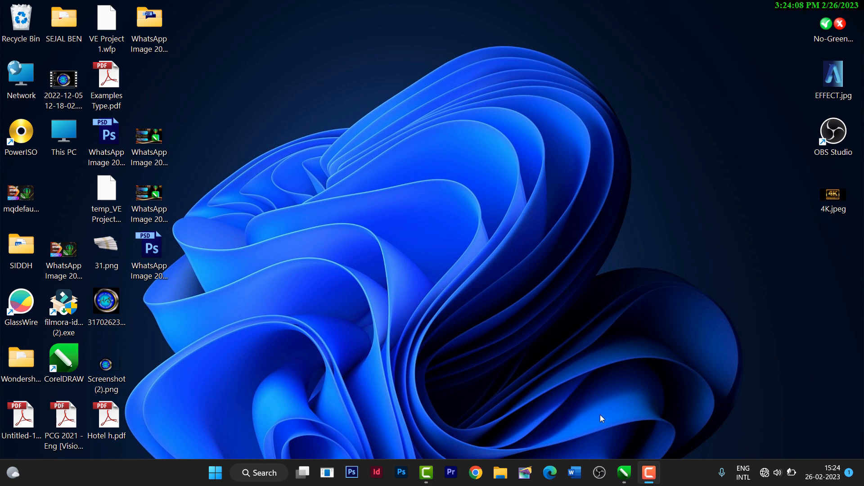
Step: Switch to CorelDRAW and open the recent document Backup_of_ASWAD .PAPD.cdr
left_click(624, 472)
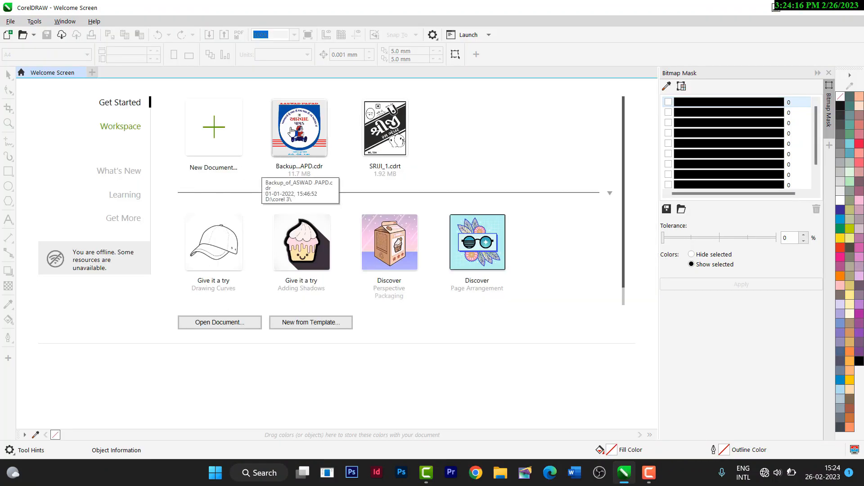
left_click(289, 135)
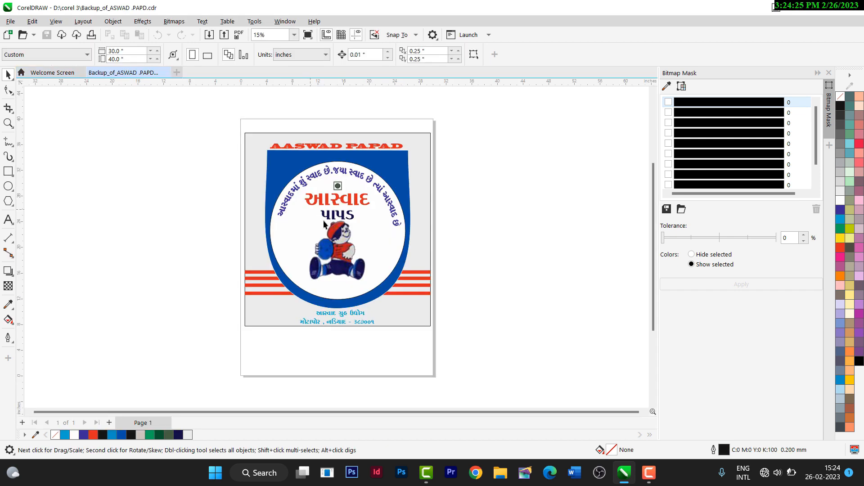
left_click(324, 223)
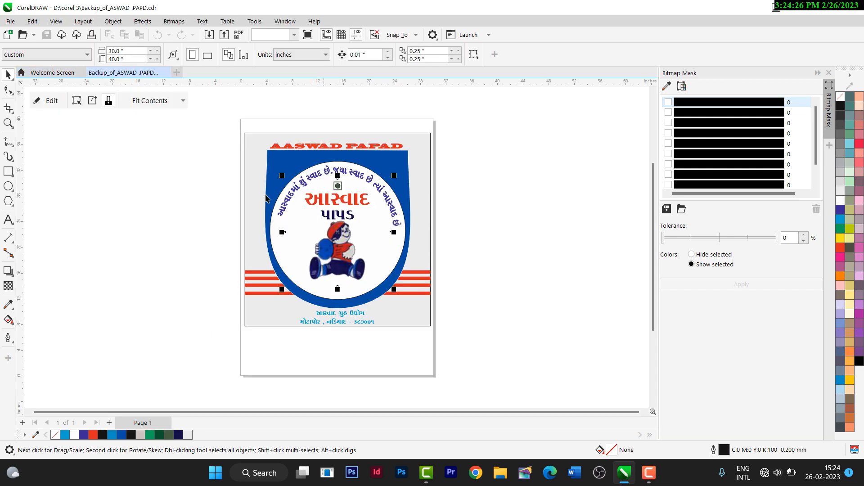
left_click(217, 141)
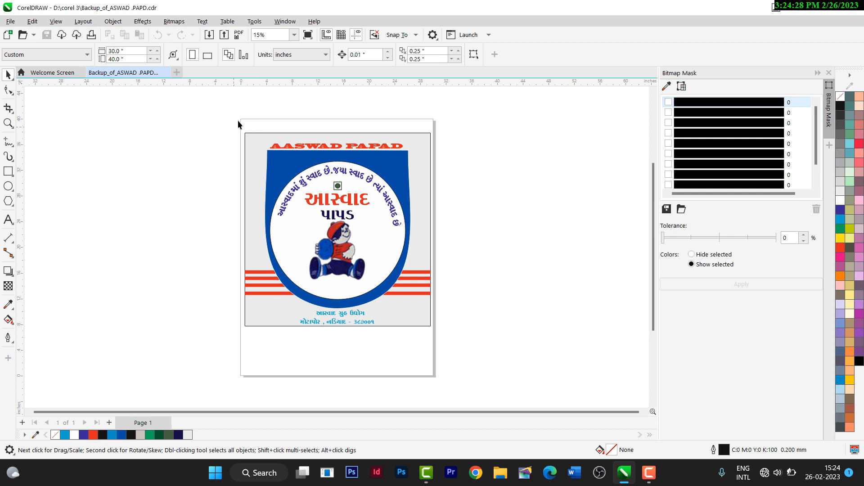
left_click_drag(228, 121, 474, 397)
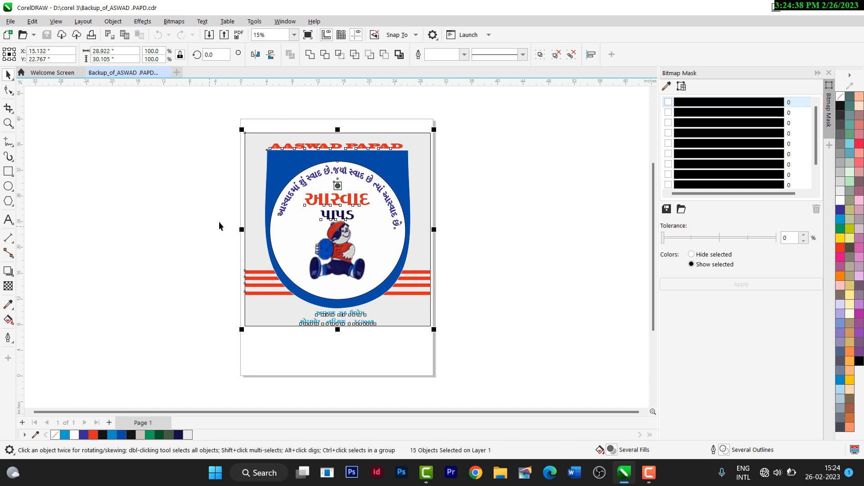
left_click(220, 177)
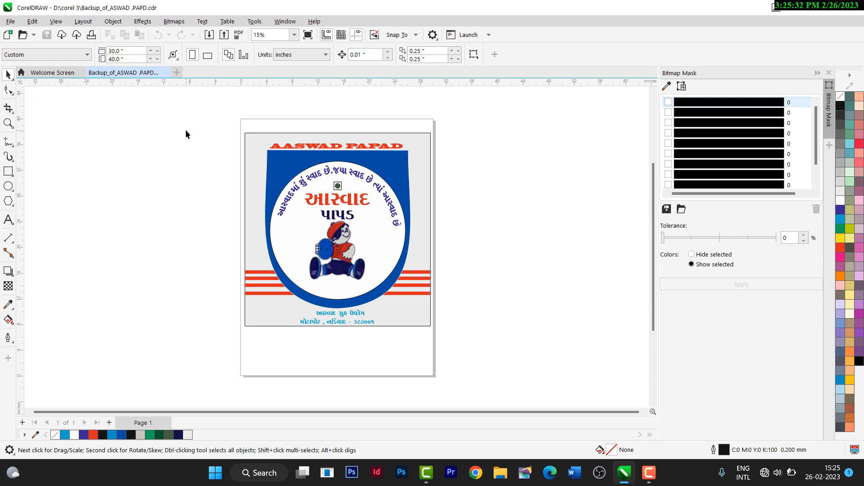
Step: Select the whole AASWAD PAPAD label artwork and move it off the page, to the page's right side
left_click_drag(187, 115, 462, 352)
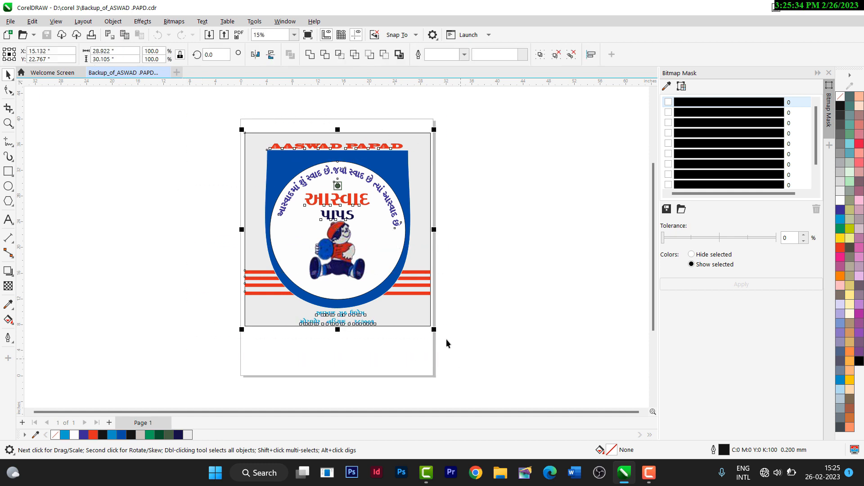
left_click_drag(365, 217, 573, 219)
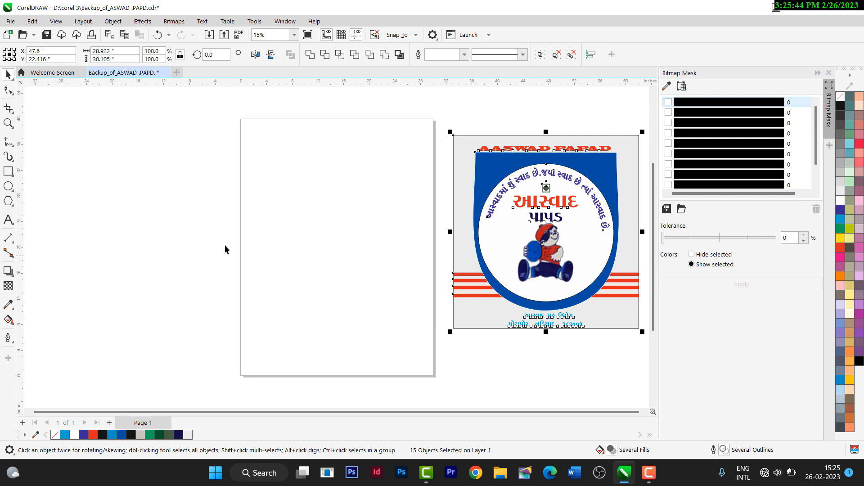
left_click(123, 225)
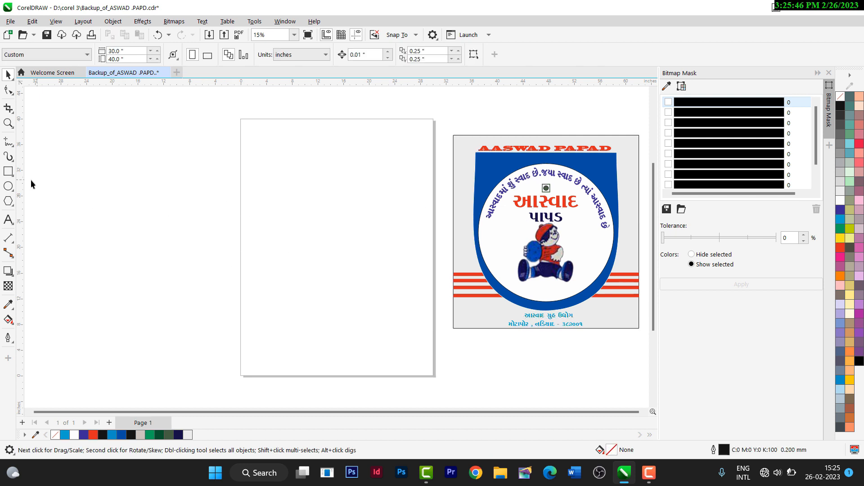
Step: Draw a rectangle about 24.6 by 24.7 inches from the page's upper-left corner
left_click(8, 171)
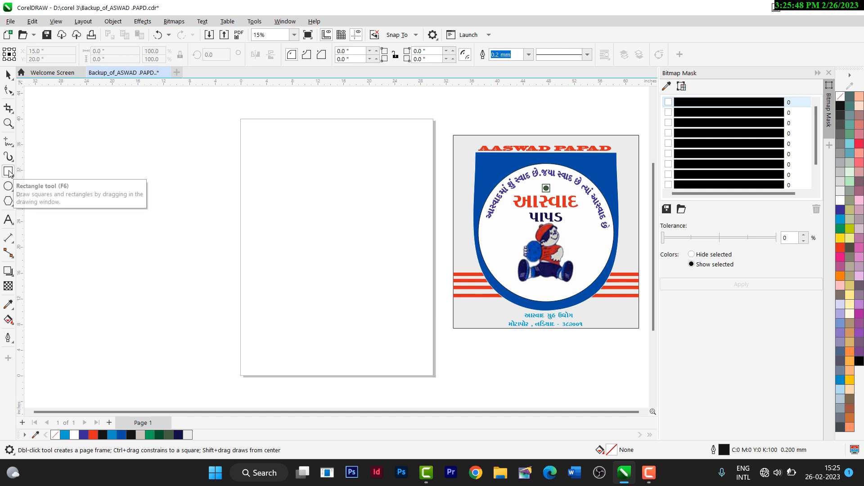
left_click_drag(243, 123, 400, 282)
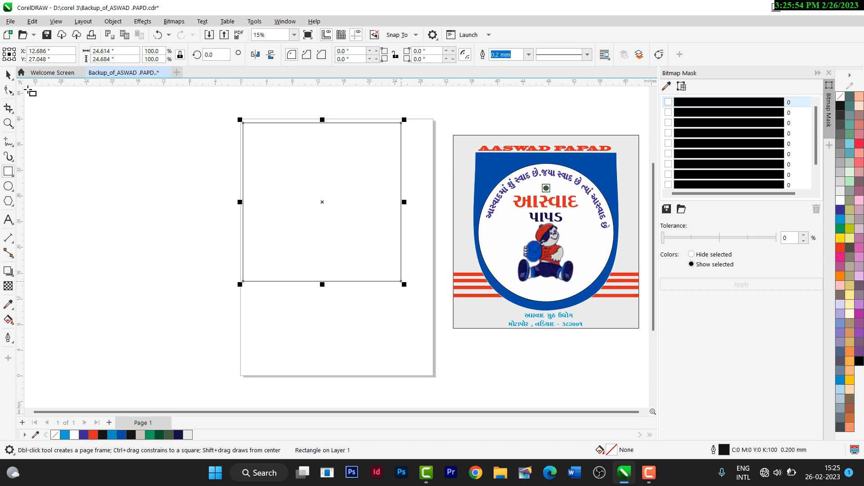
left_click(7, 76)
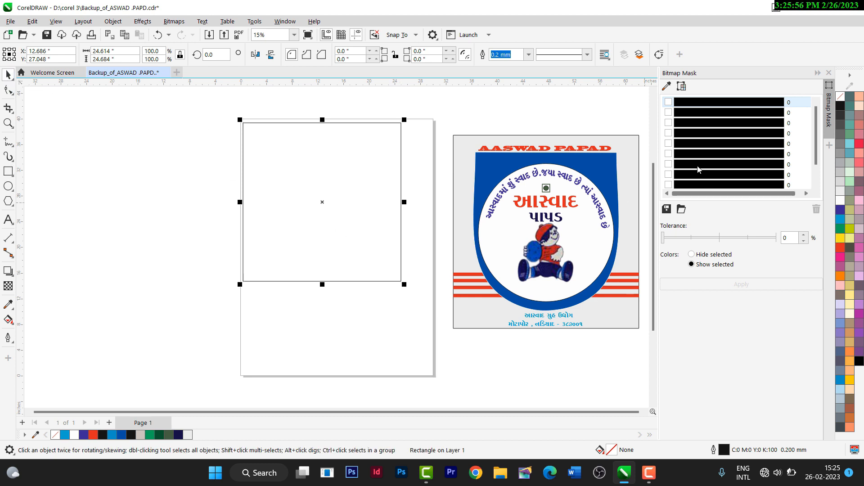
Step: Copy the width of the label's grey background rectangle and set the new rectangle's width to 28.922 inches
left_click(629, 140)
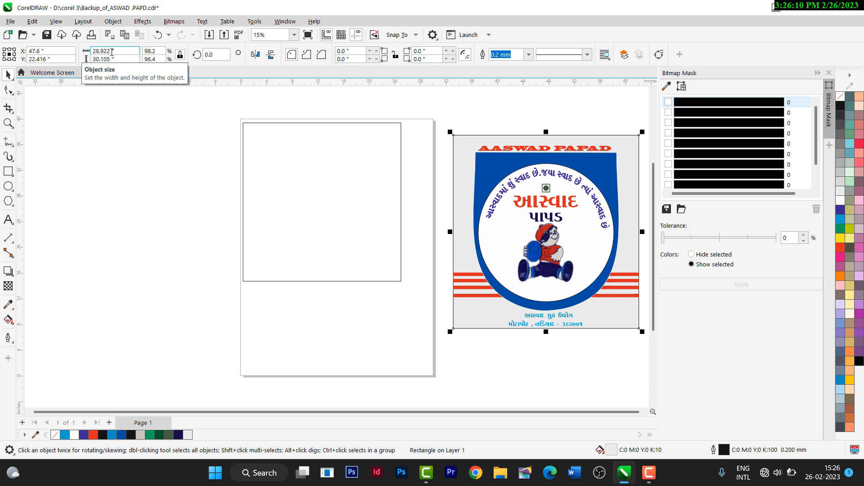
left_click(330, 217)
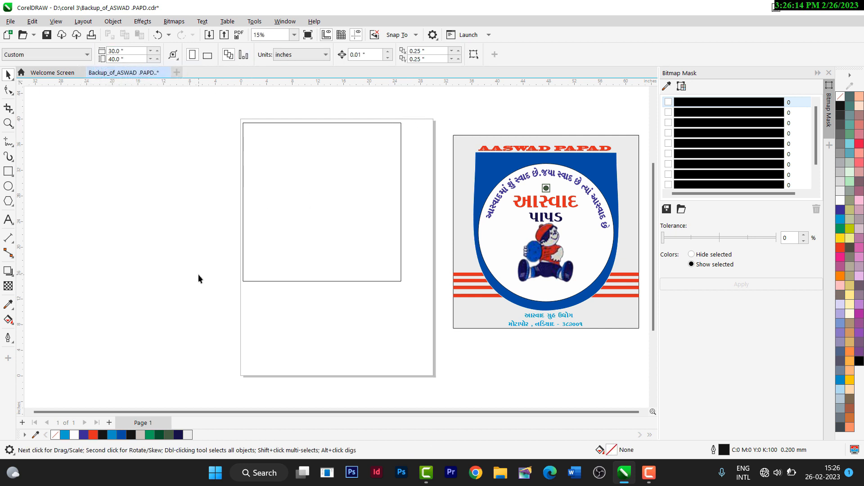
left_click(459, 253)
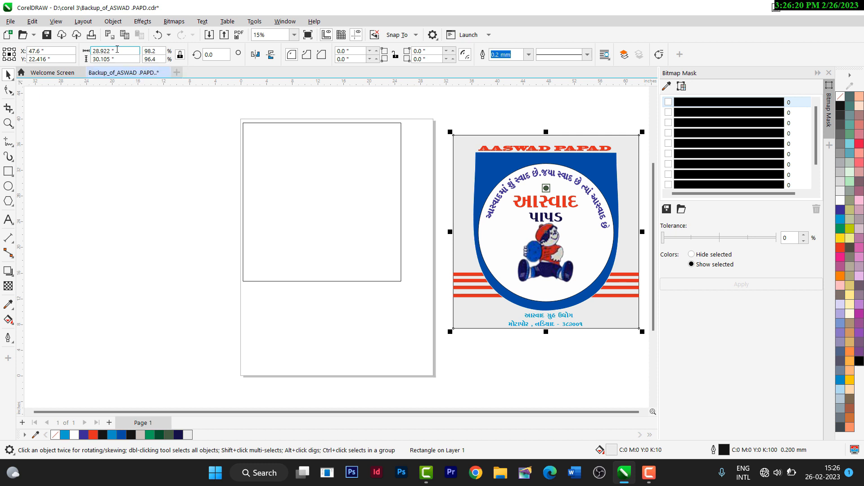
left_click_drag(116, 50, 91, 51)
key("ctrl+c")
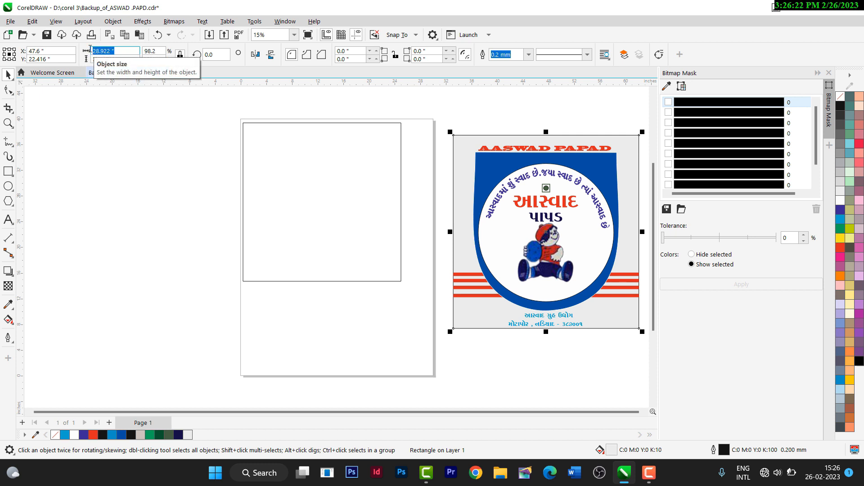
left_click(304, 122)
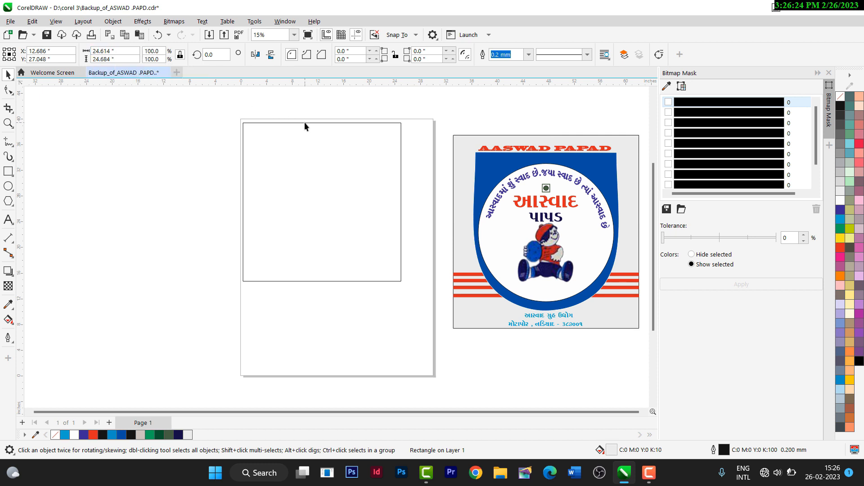
left_click_drag(115, 51, 86, 50)
key("ctrl+v")
key("Return")
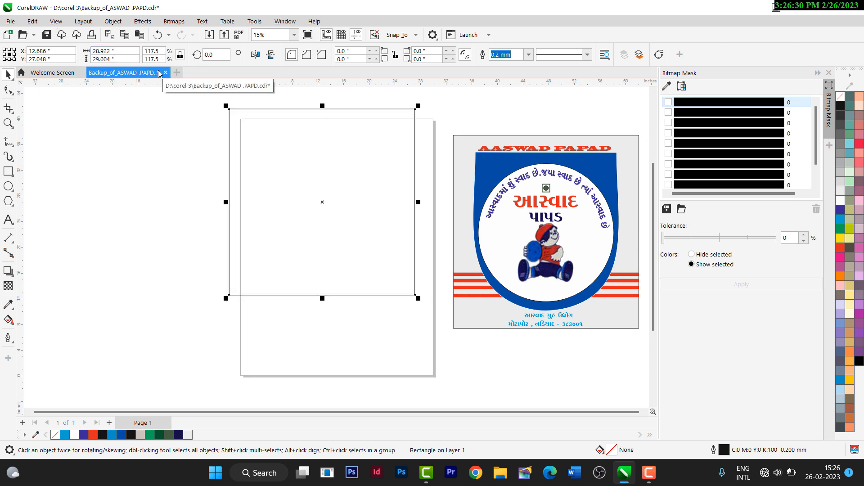
Step: Set the new rectangle's height to 30.105 inches to match the label's grey background rectangle
left_click(552, 221)
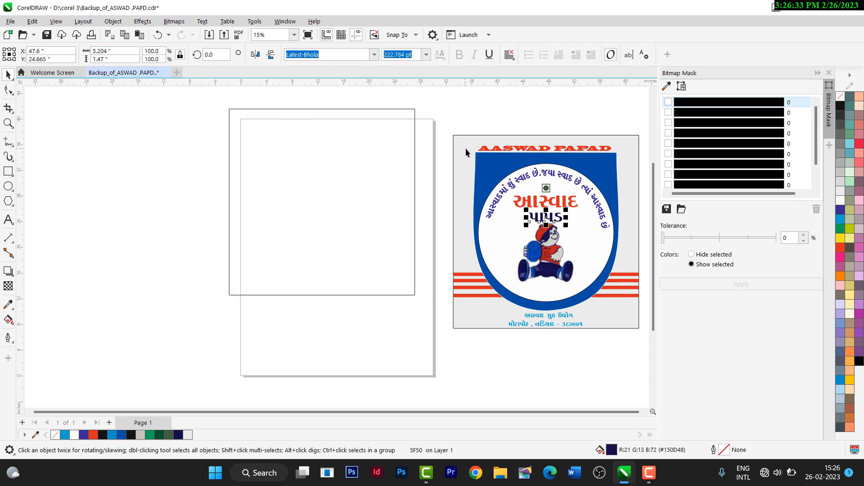
left_click(474, 169)
left_click(116, 57)
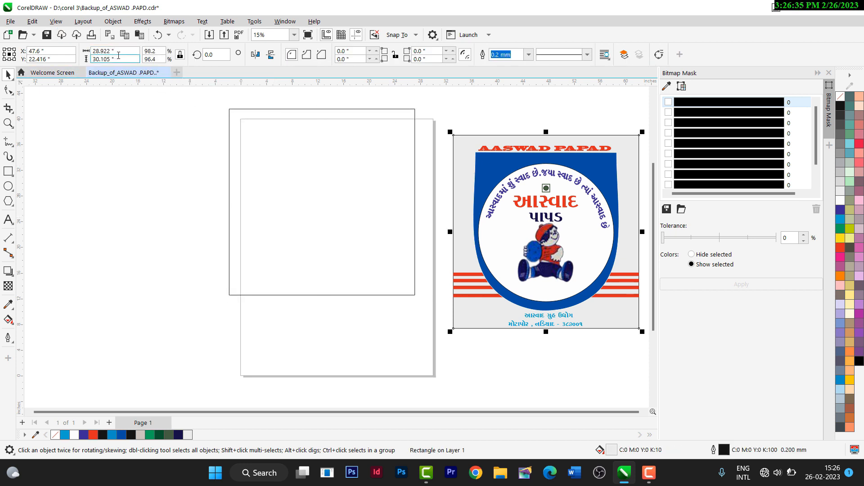
left_click(302, 109)
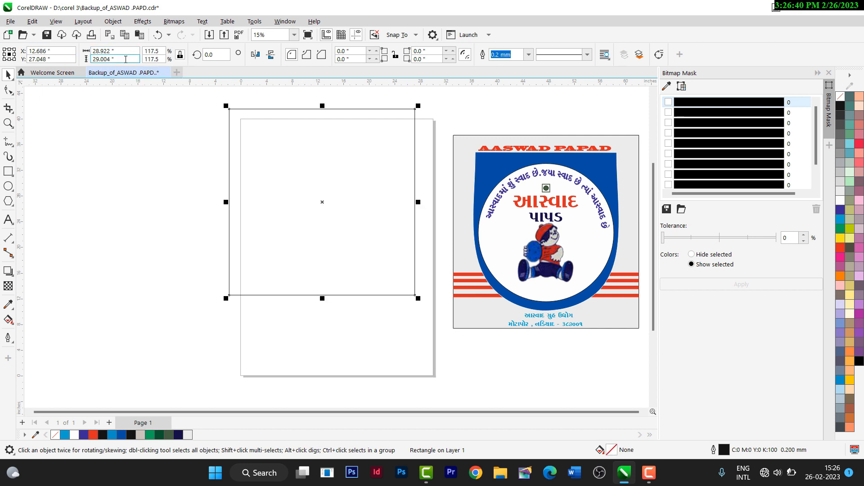
double_click(125, 58)
type("30.105")
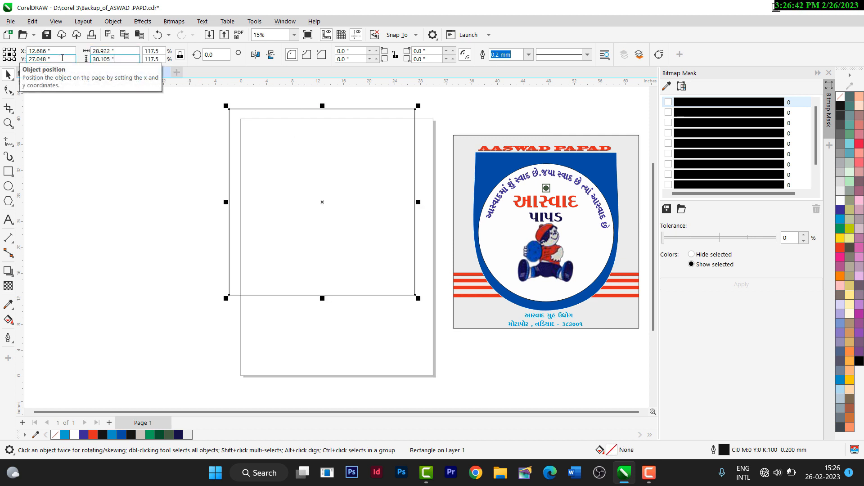
key("Return")
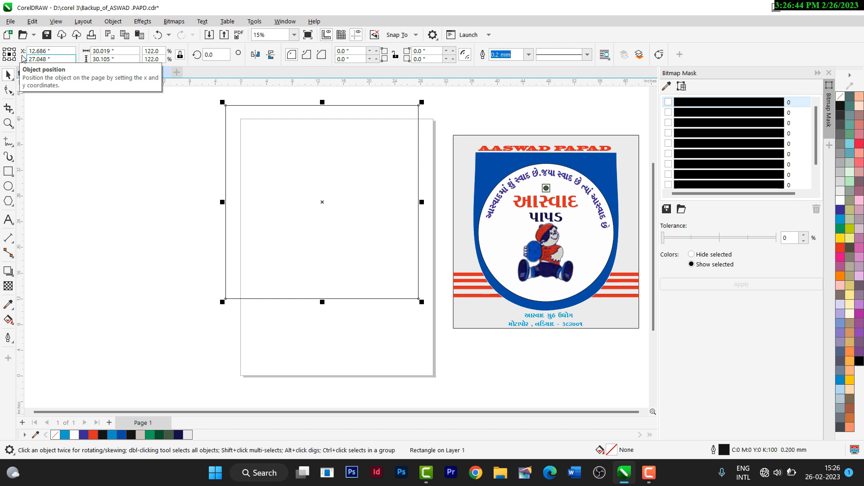
Step: Centre the new rectangle on the page
left_click(93, 134)
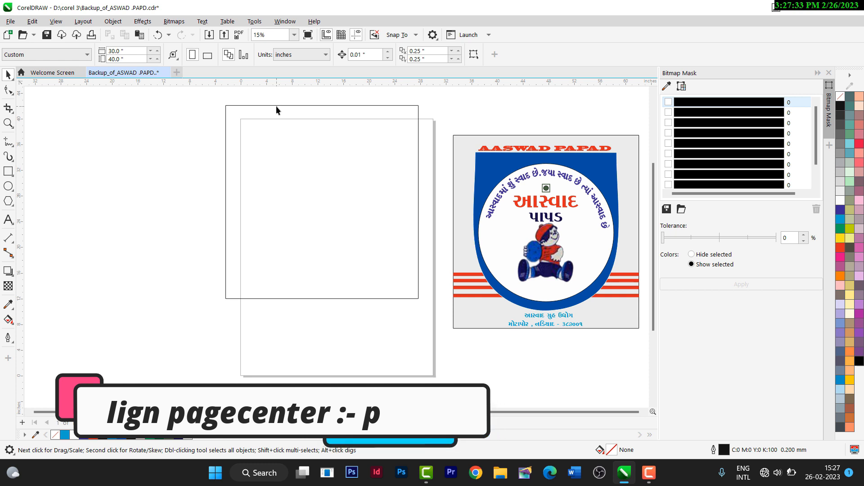
left_click(276, 106)
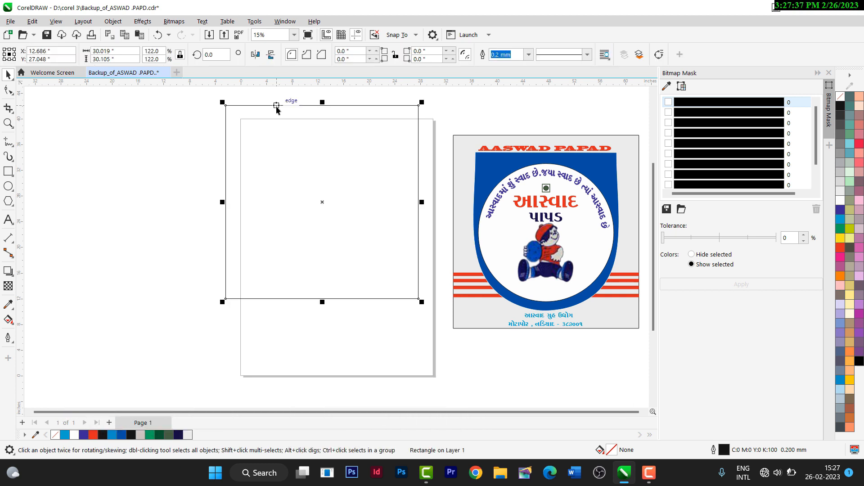
key("p")
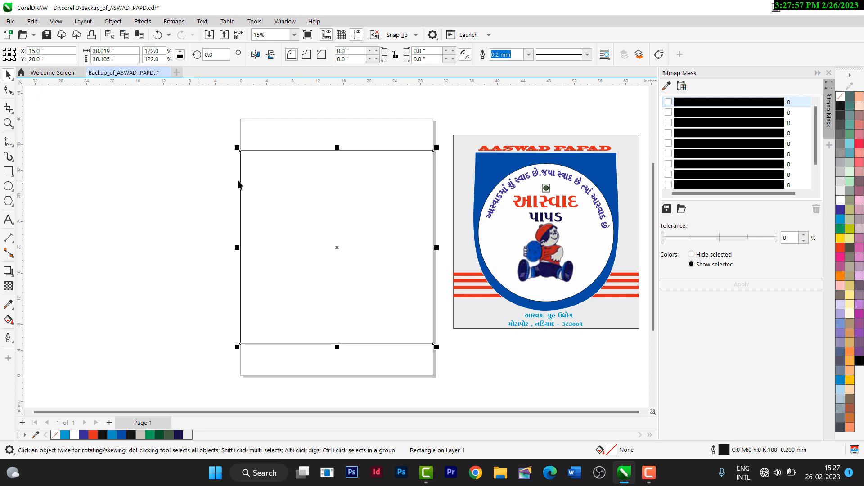
left_click(8, 186)
mouse_move(208, 139)
left_mouse_down()
mouse_move(303, 195)
mouse_move(310, 234)
left_mouse_up()
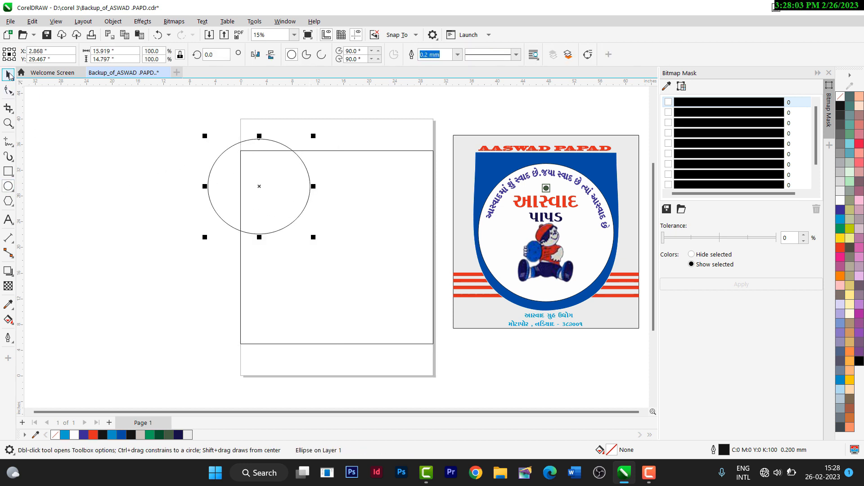
left_click(9, 75)
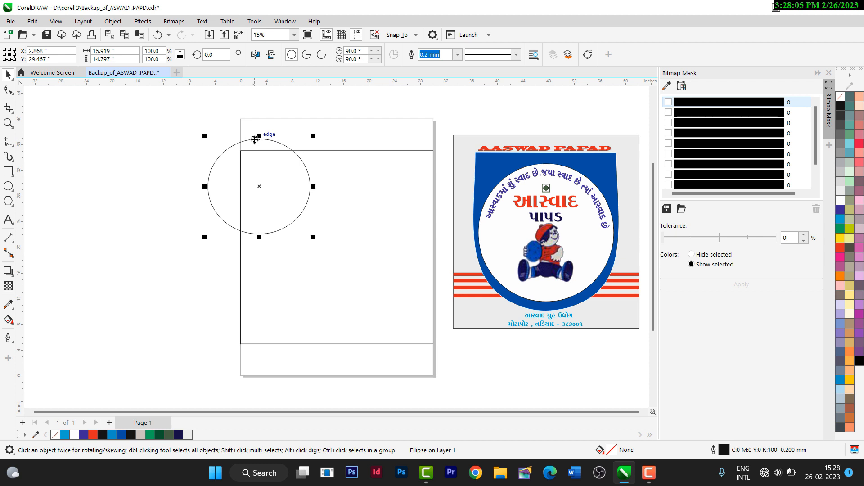
left_click_drag(255, 140, 264, 122)
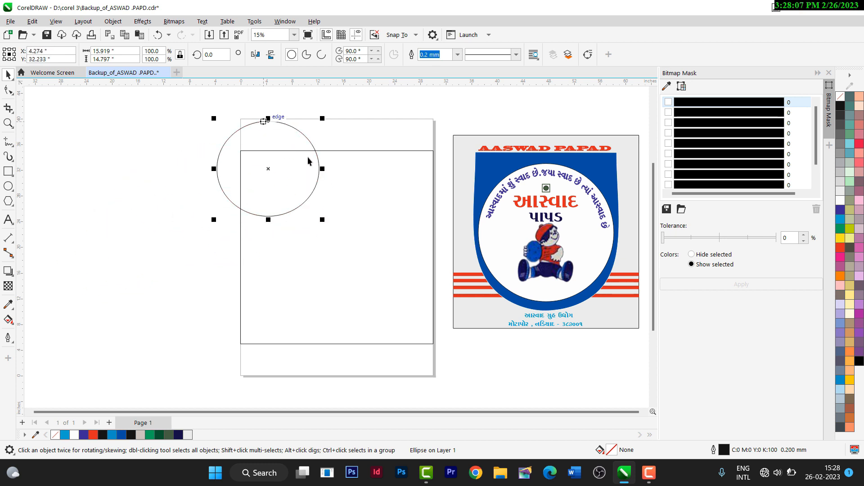
left_click_drag(353, 161, 274, 142)
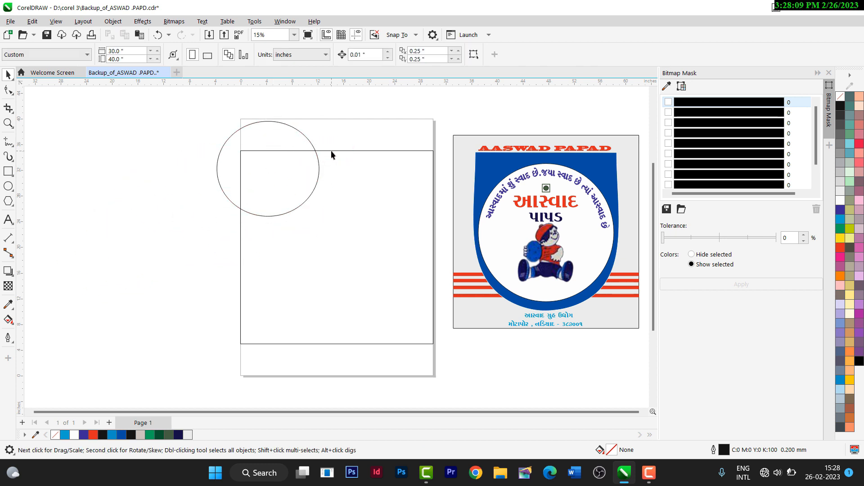
left_click_drag(331, 150, 283, 153)
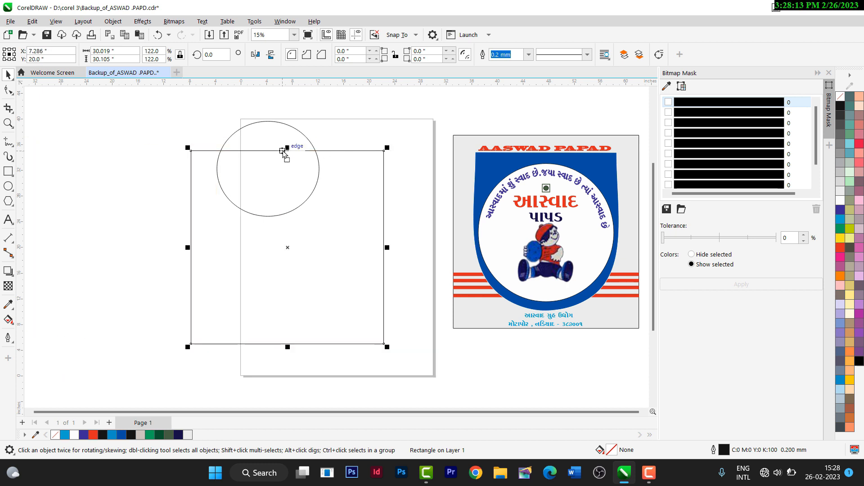
key("ctrl+z")
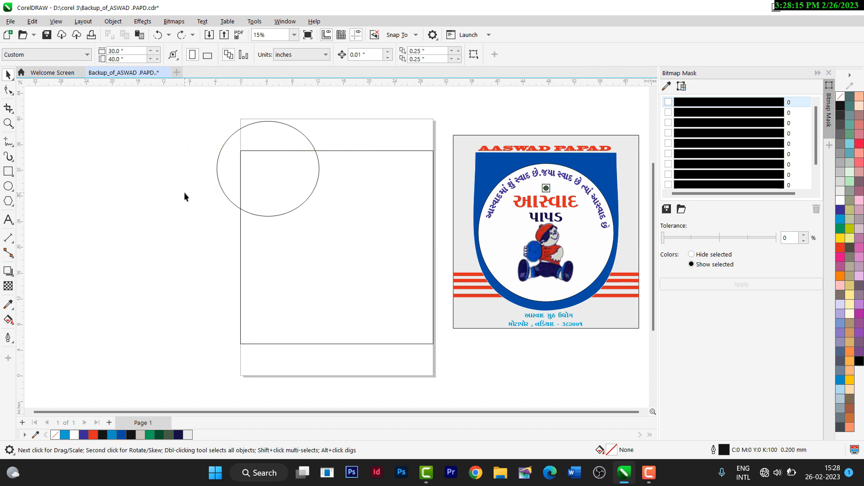
left_click(185, 194)
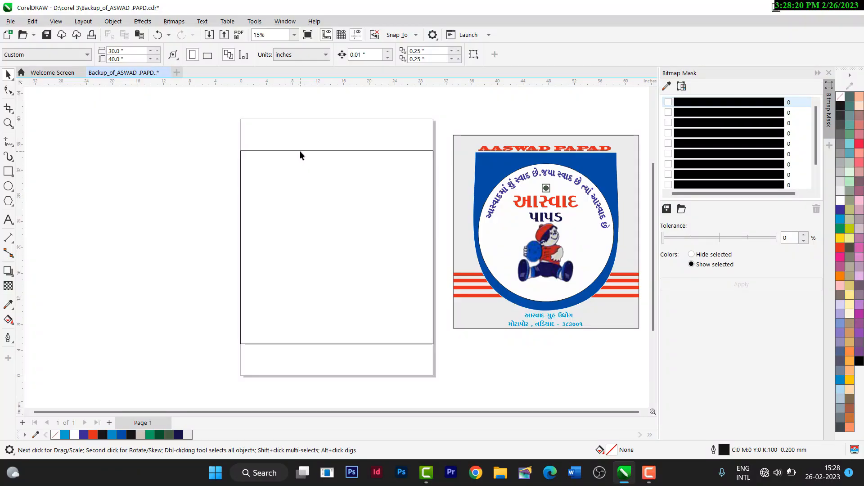
Step: Lock the rectangle centred on the page
left_click(300, 150)
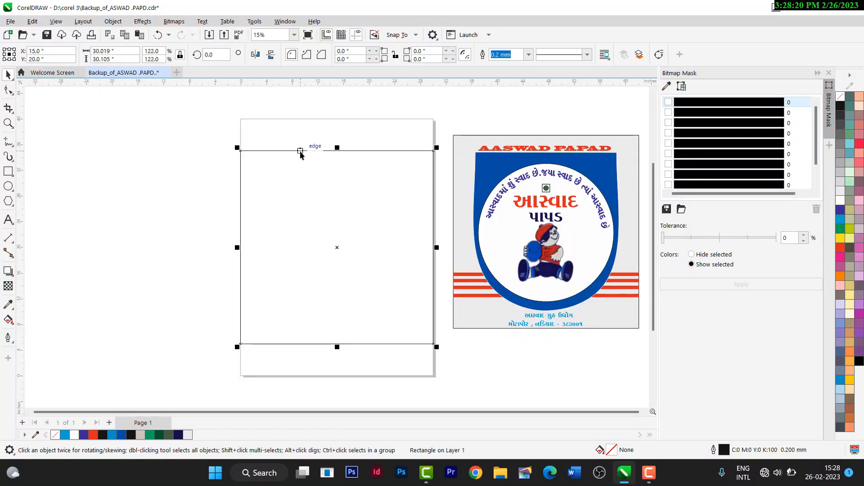
left_click(113, 22)
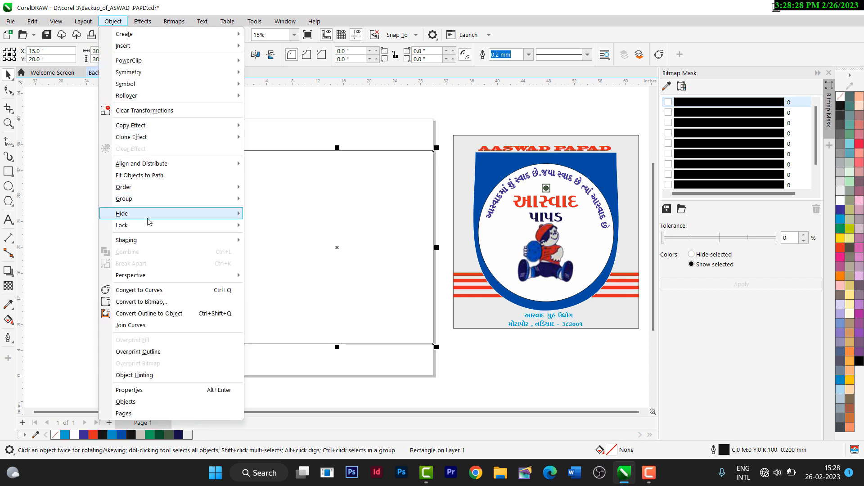
mouse_move(166, 229)
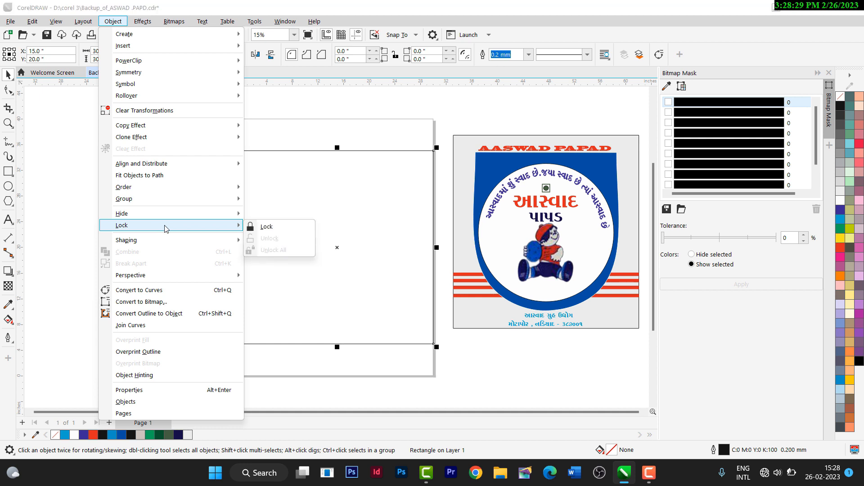
left_click(278, 230)
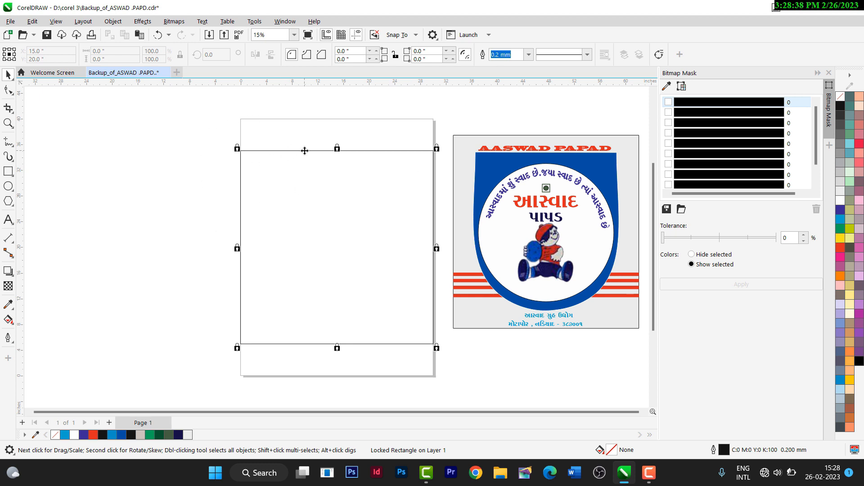
left_click(158, 216)
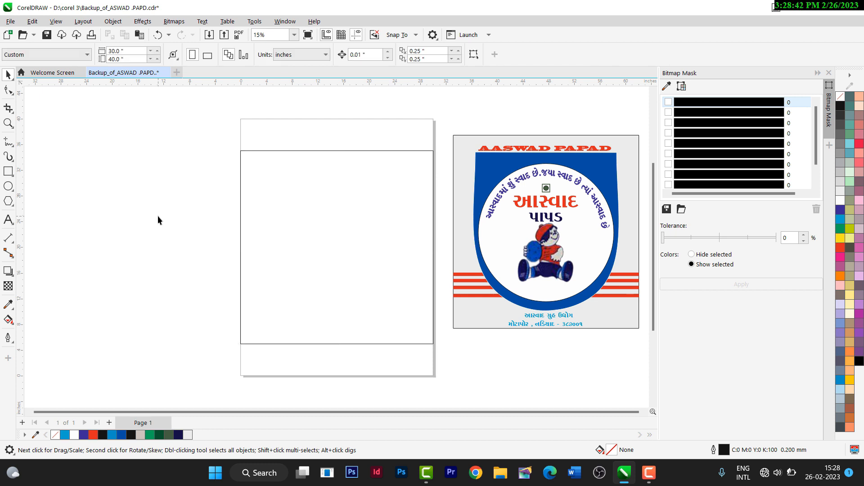
left_click_drag(324, 179, 325, 180)
left_click(342, 151)
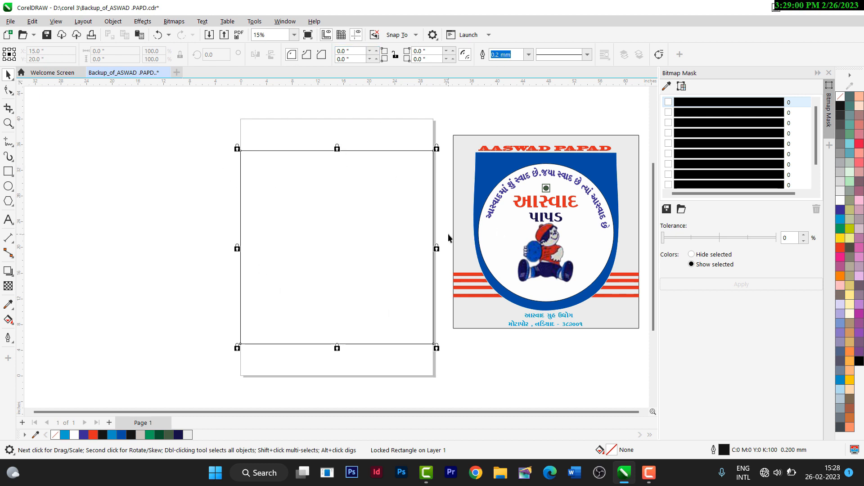
Step: Draw an ellipse about 24.7 by 25.1 inches beside the page and a rectangle about 24.9 by 18.3 inches over its upper half
left_click(8, 186)
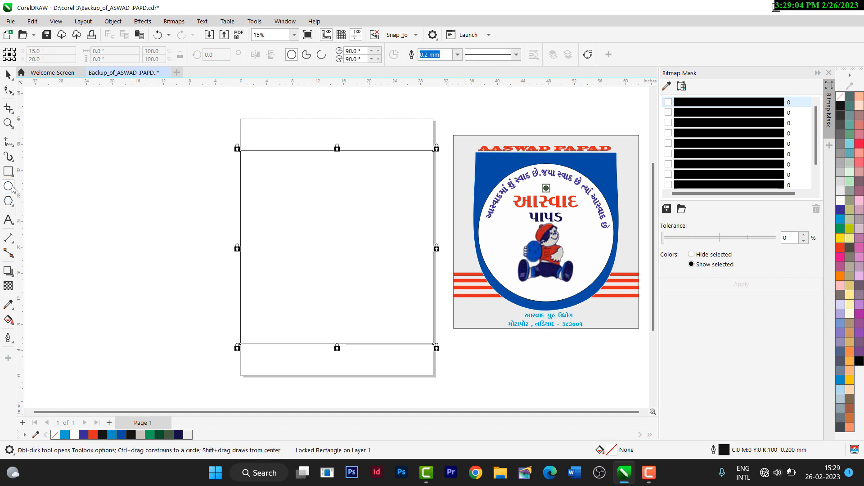
mouse_move(71, 184)
left_mouse_down()
mouse_move(133, 209)
mouse_move(201, 295)
mouse_move(216, 343)
mouse_move(227, 346)
left_mouse_up()
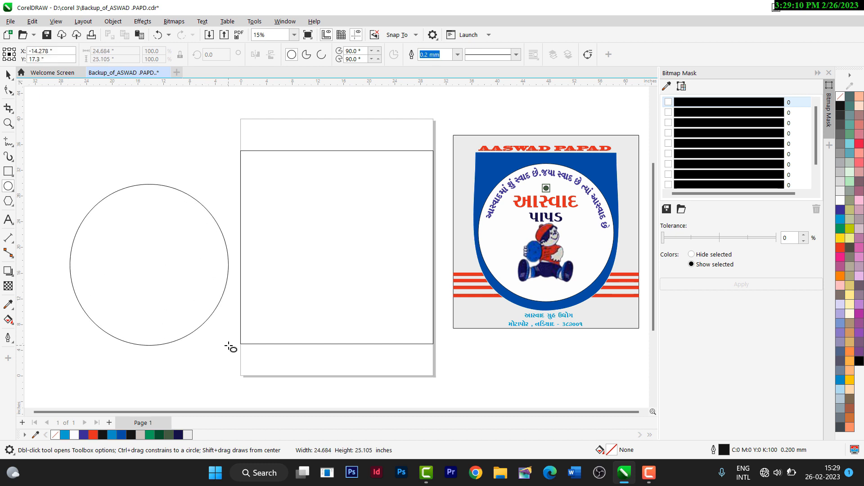
left_click_drag(228, 346, 228, 346)
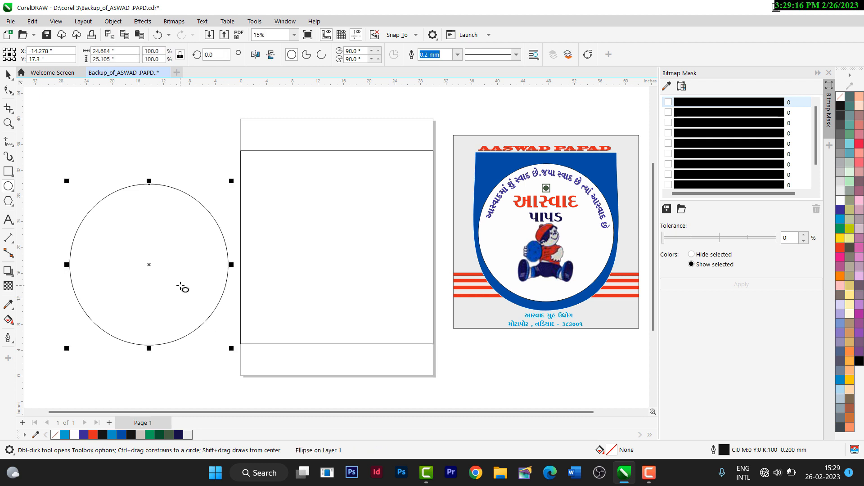
left_click(8, 171)
left_click_drag(69, 154, 227, 271)
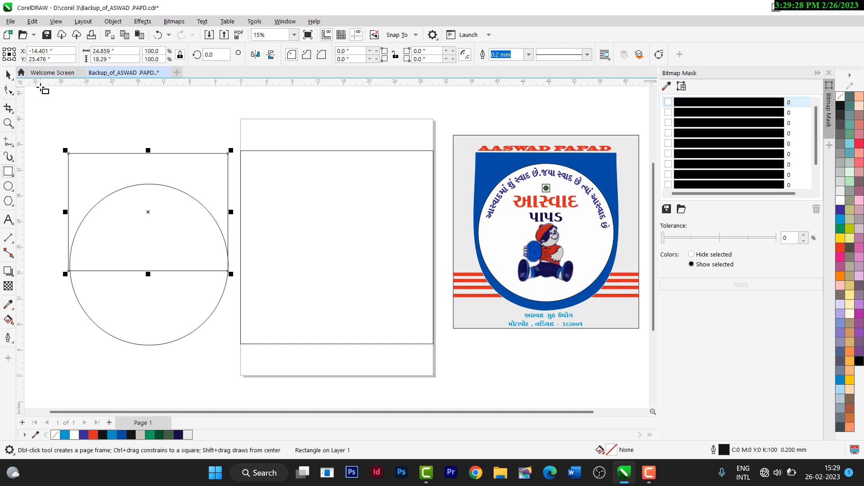
left_click_drag(40, 87, 235, 357)
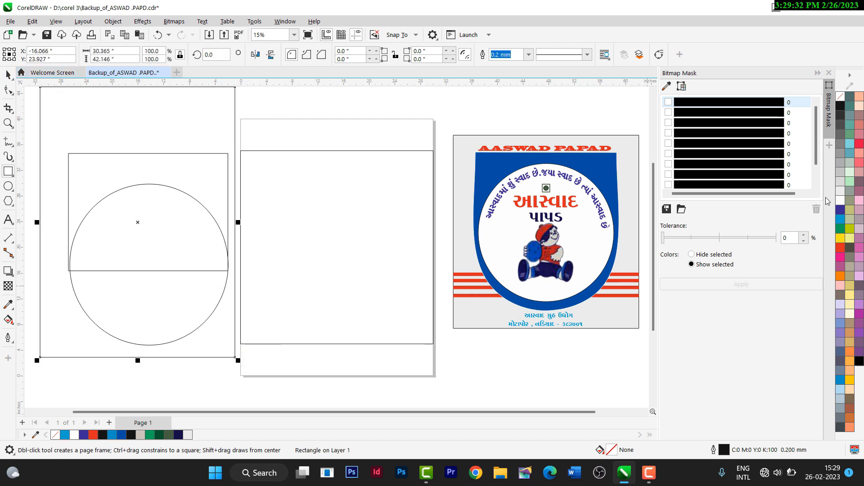
left_click(839, 210)
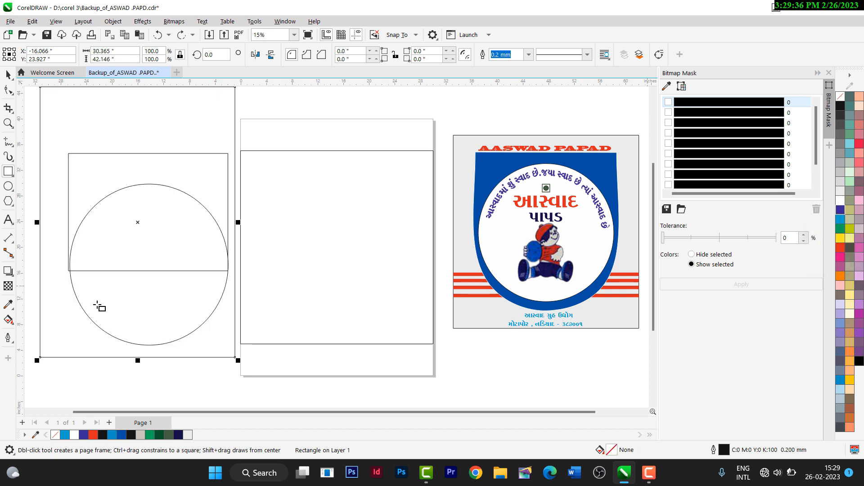
key("ctrl+z")
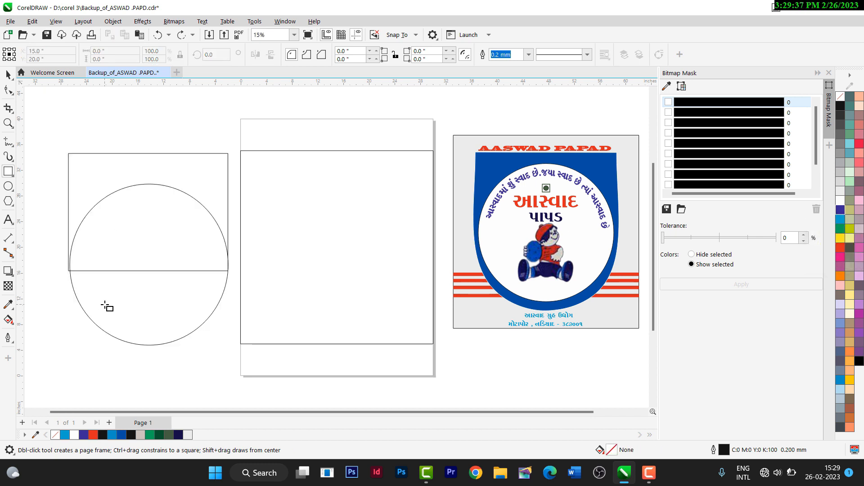
Step: Narrow the rectangle over the ellipse to about 24.63 inches so its left edge meets the ellipse's left side
left_click(7, 75)
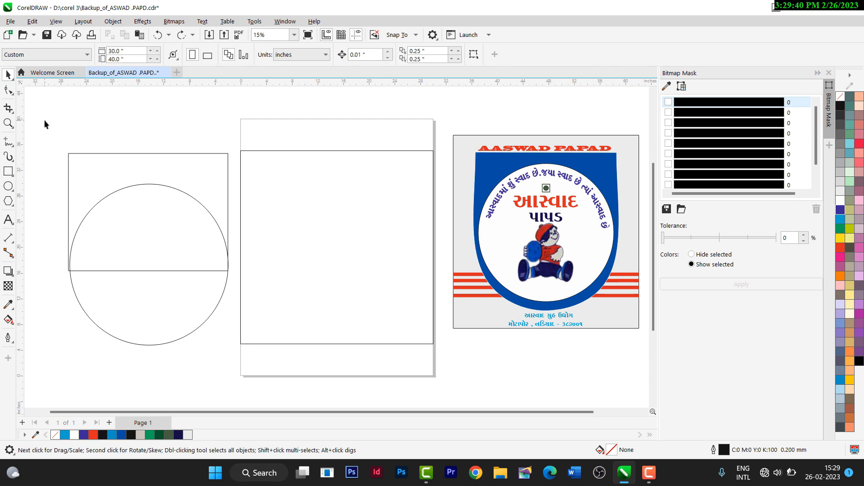
left_click(96, 154)
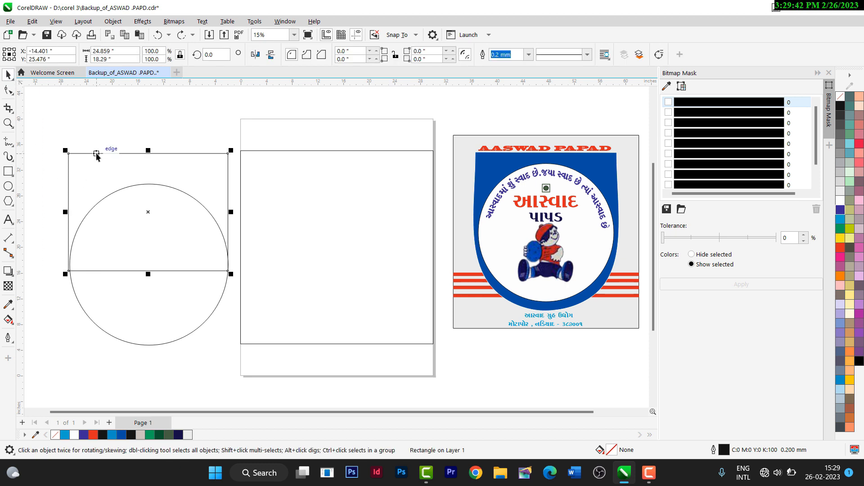
left_click_drag(63, 213, 66, 211)
scroll(66, 212, "up", 3)
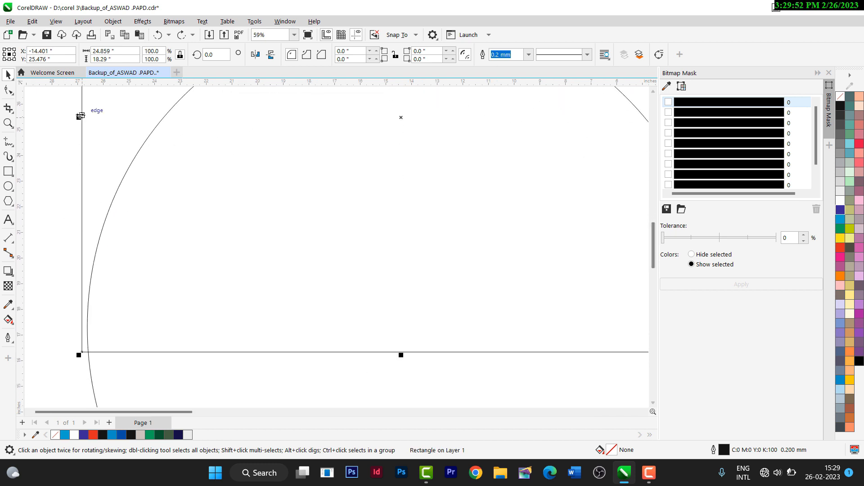
left_click_drag(79, 116, 85, 114)
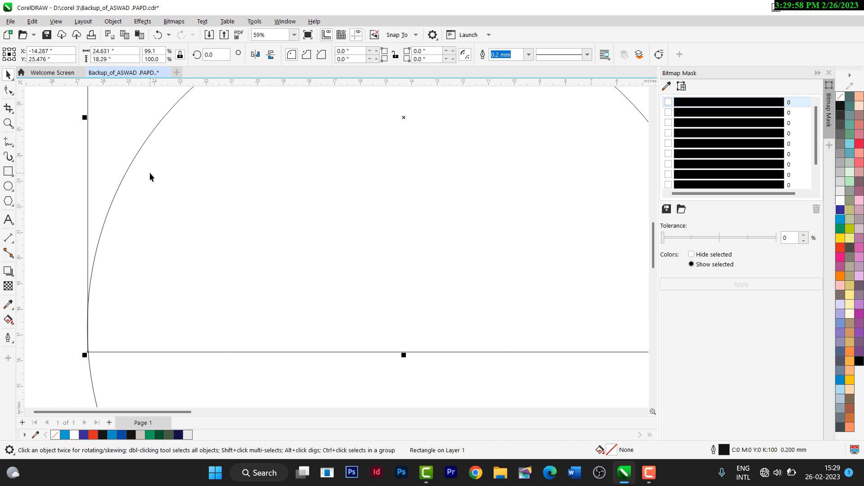
key("F4")
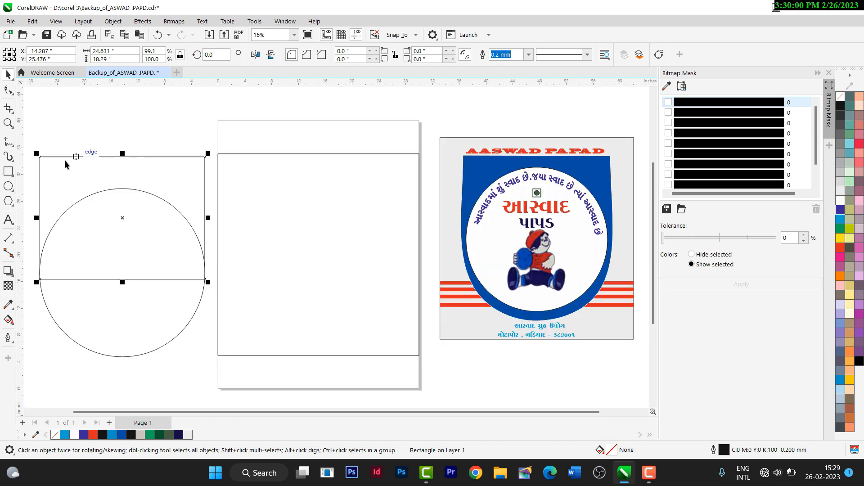
left_click(172, 350)
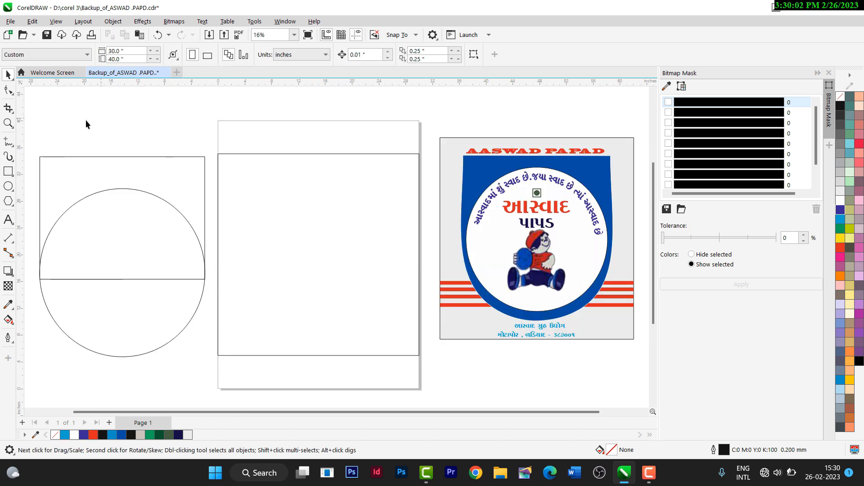
Step: Fill the rectangle and the ellipse with the blue sampled from the original label's shield shape
left_click_drag(33, 121, 209, 369)
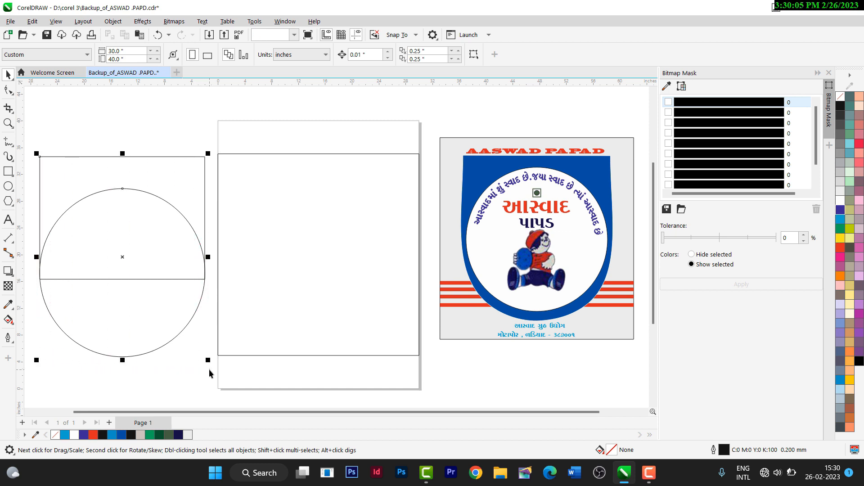
left_click(840, 209)
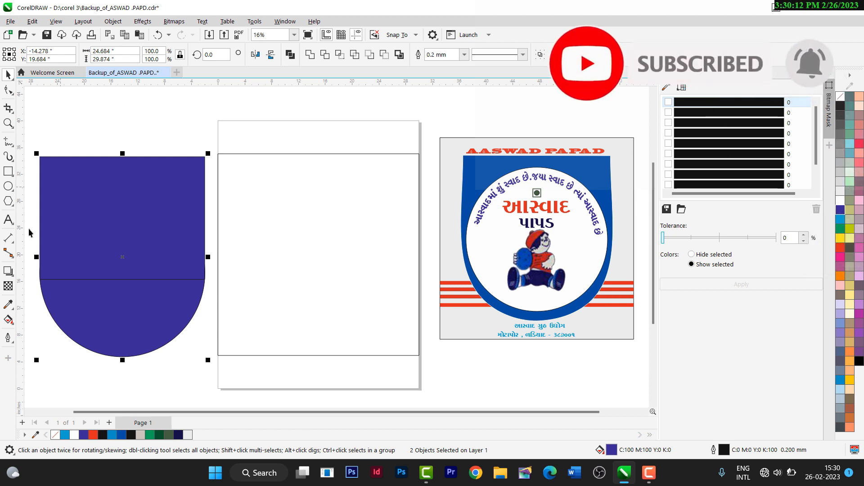
left_click(8, 303)
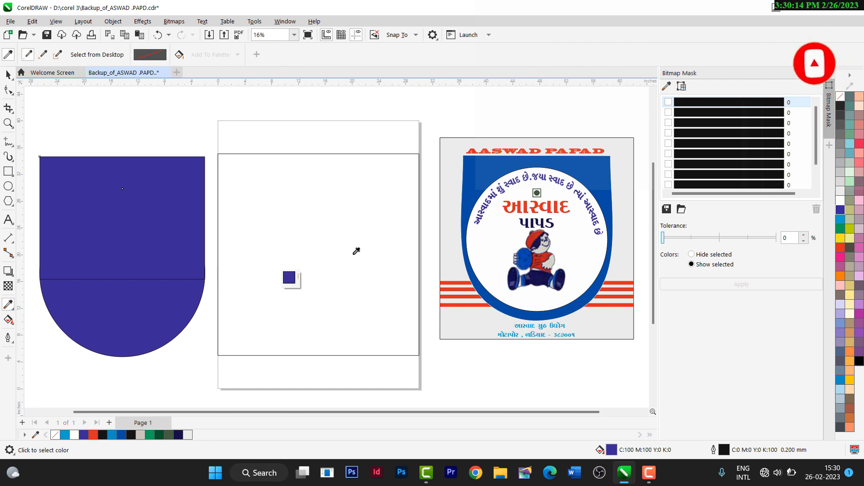
left_click(492, 165)
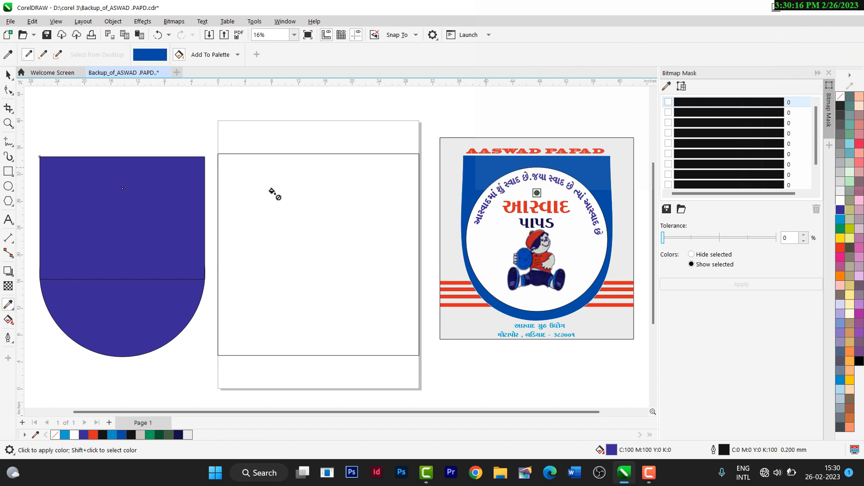
left_click(138, 213)
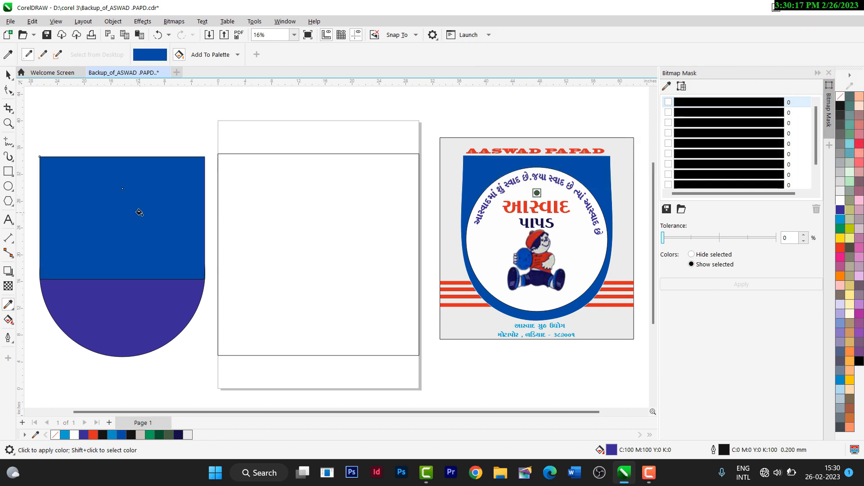
left_click(137, 297)
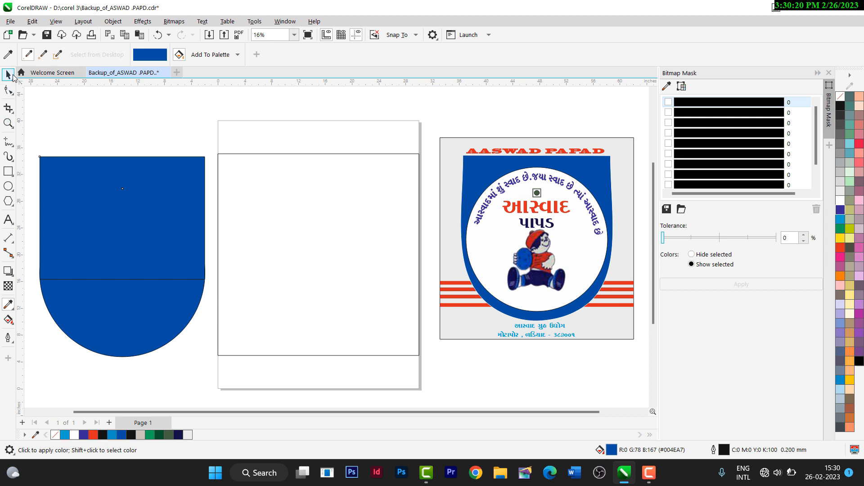
left_click(10, 74)
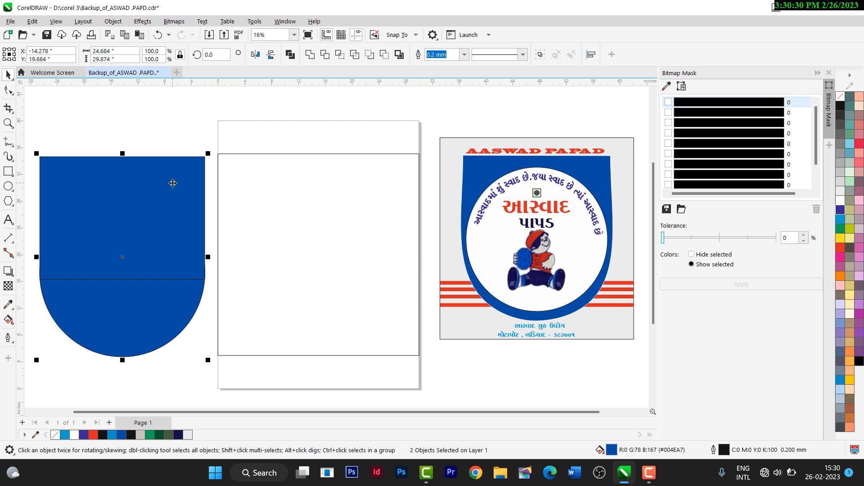
left_click(87, 141)
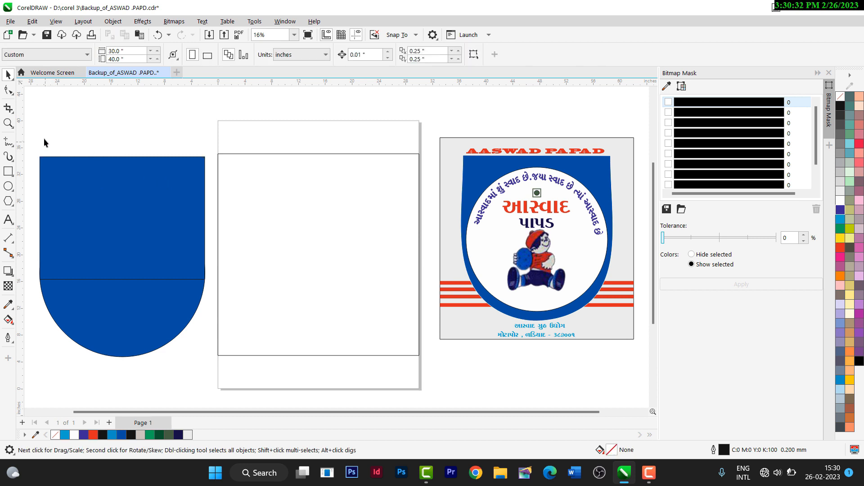
Step: Weld the blue rectangle and ellipse into a single shield-shaped curve
left_click_drag(24, 137, 209, 375)
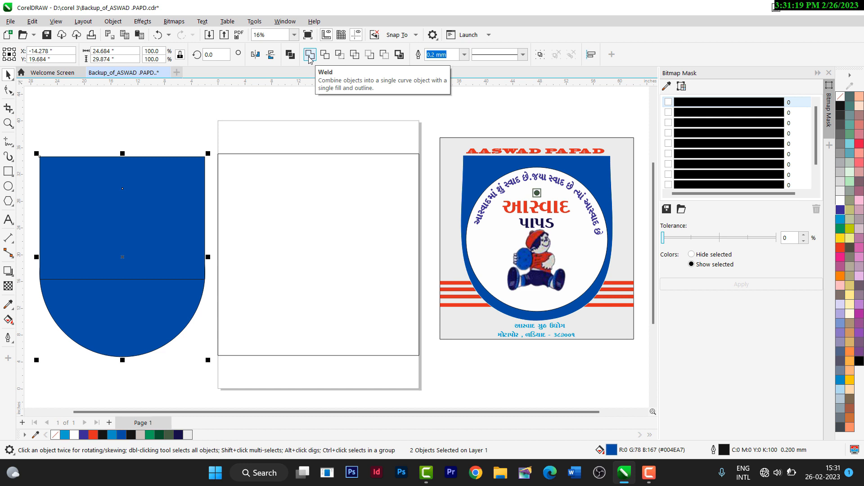
left_click(310, 55)
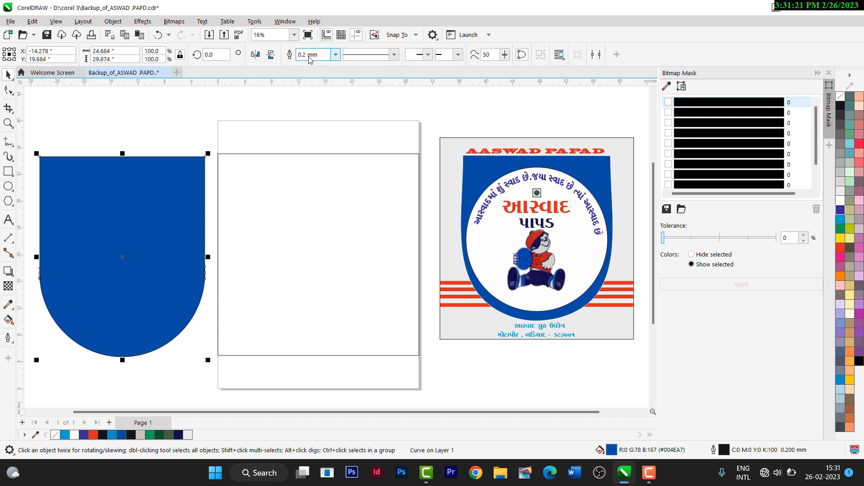
left_click(178, 383)
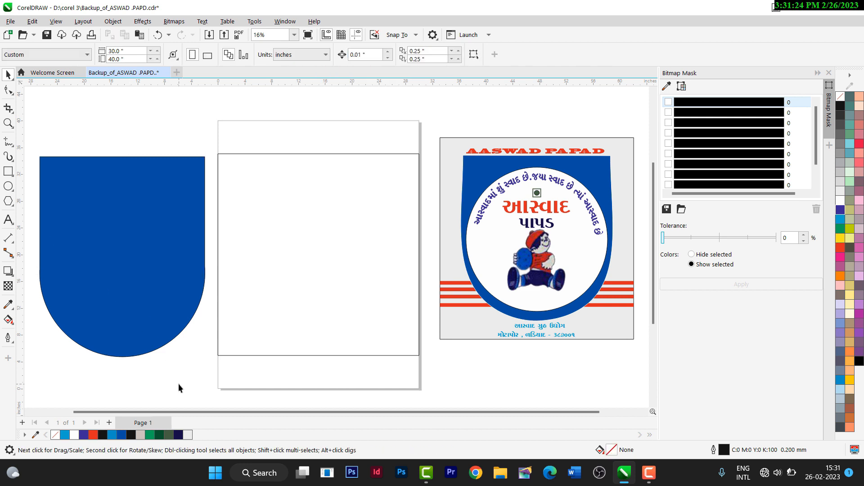
left_click(144, 195)
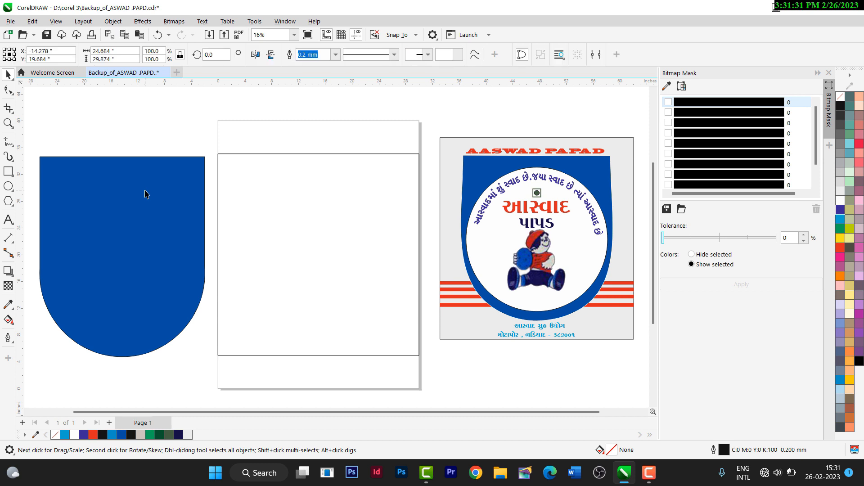
left_click(319, 188)
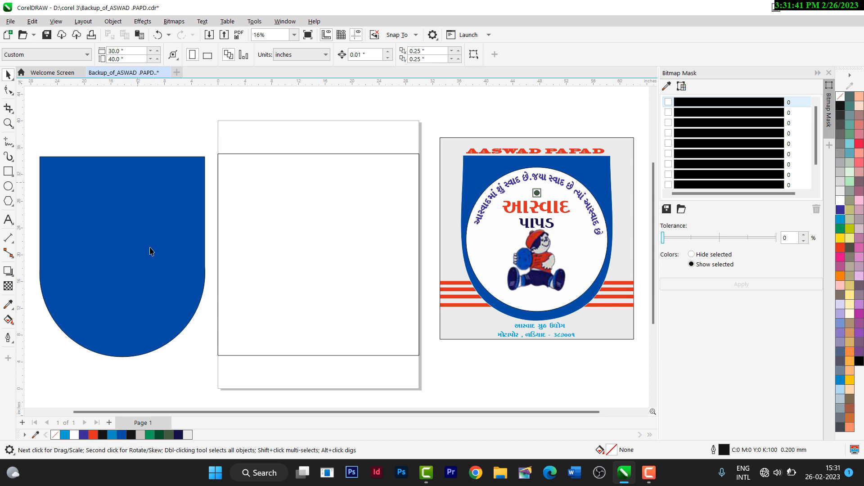
left_click(110, 226)
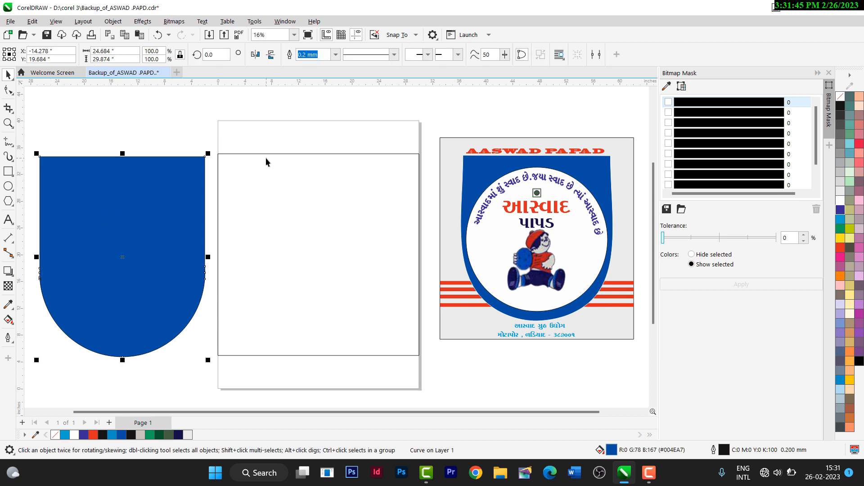
left_click(164, 387)
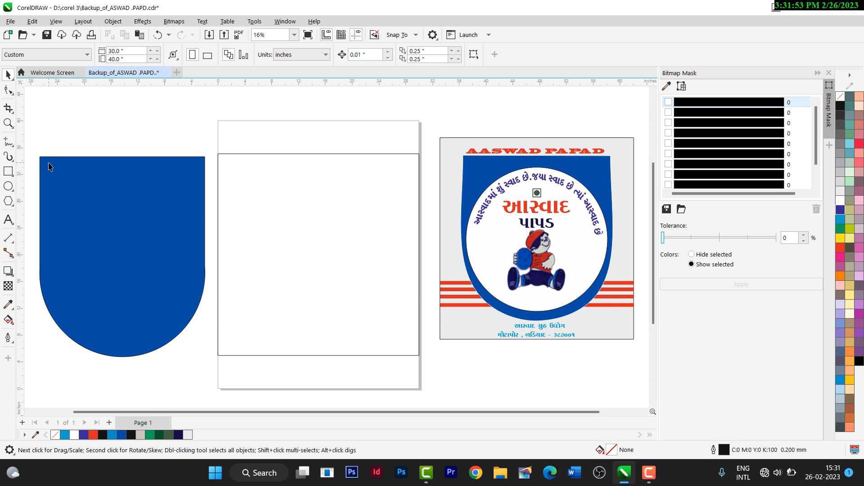
left_click(135, 165)
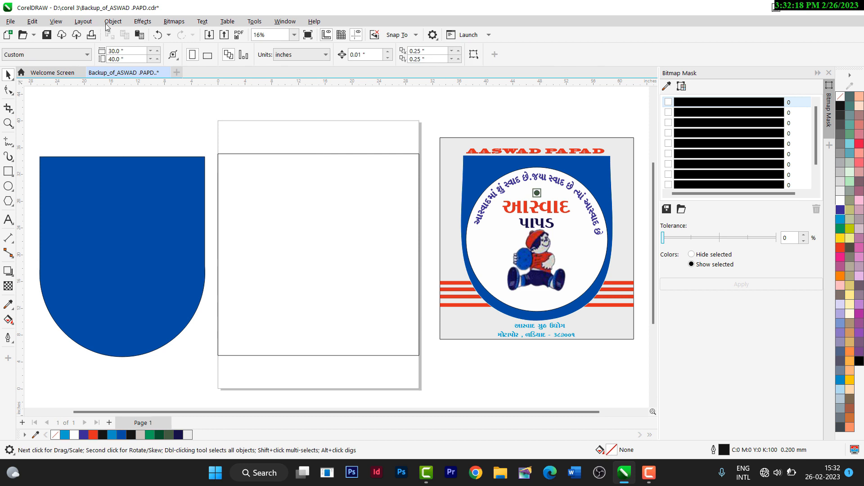
Step: Unlock all locked objects in the drawing, including the page's background rectangle
left_click(113, 21)
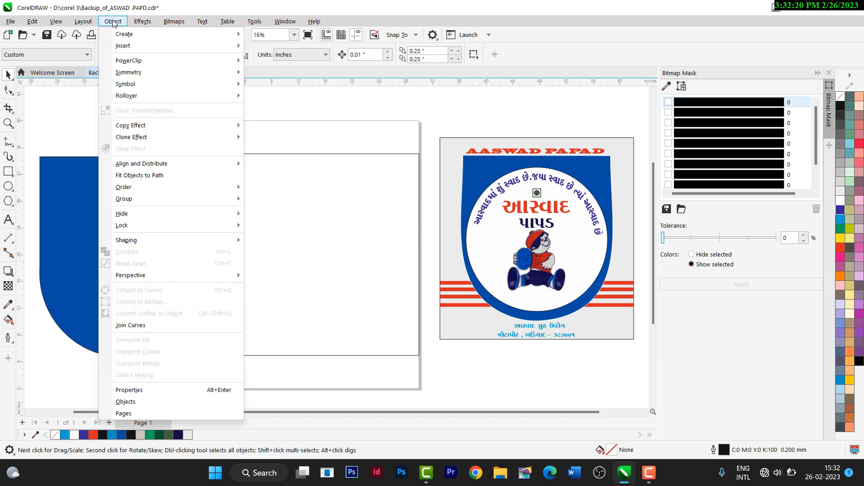
mouse_move(231, 227)
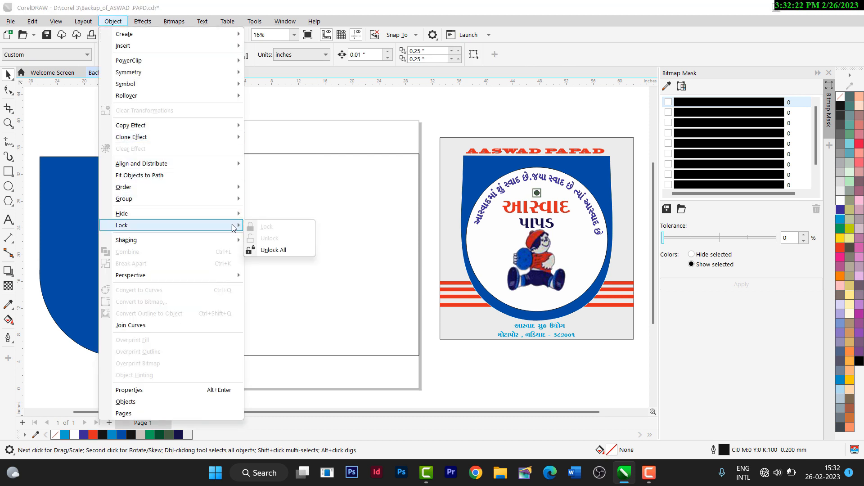
left_click(273, 250)
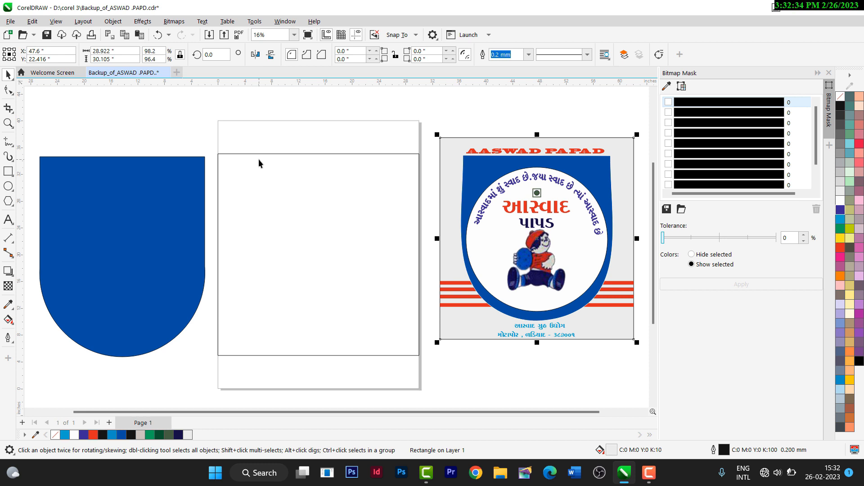
left_click(110, 22)
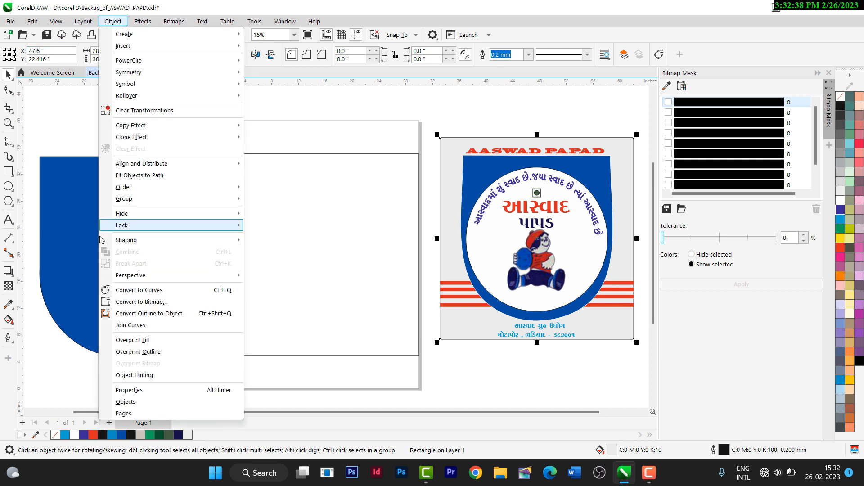
mouse_move(154, 227)
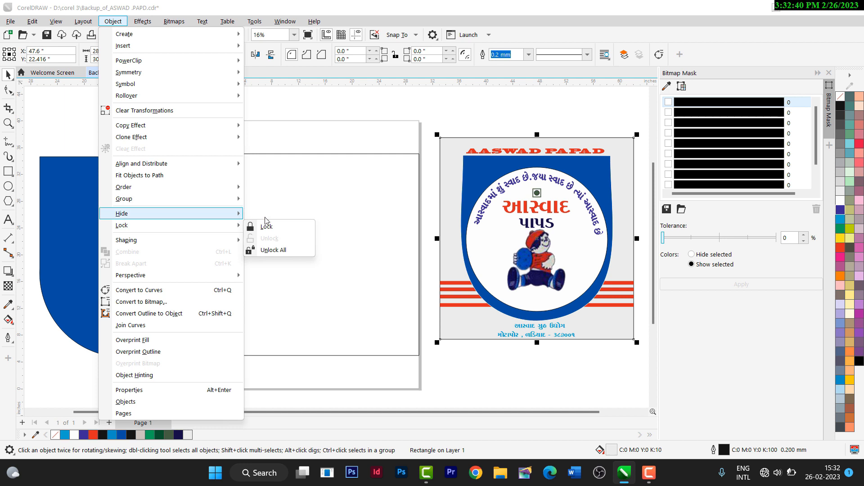
left_click(271, 251)
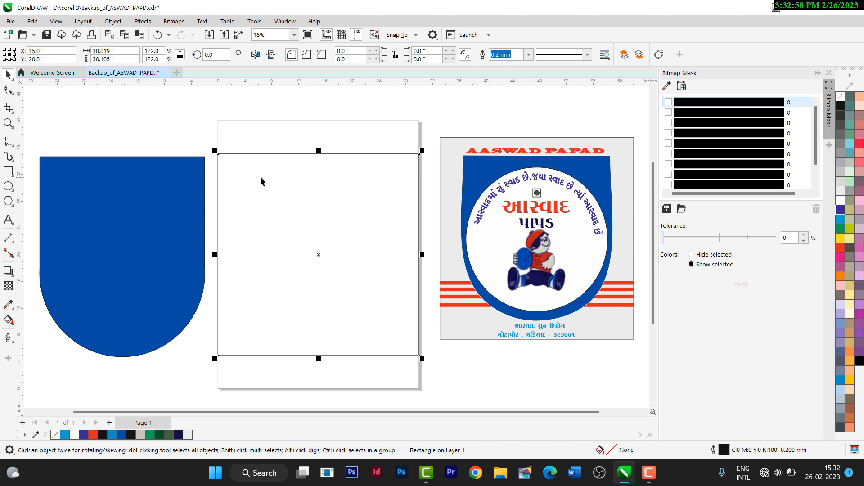
Step: Align the blue shield's centre horizontally and vertically with the background rectangle on the page
left_click(111, 195)
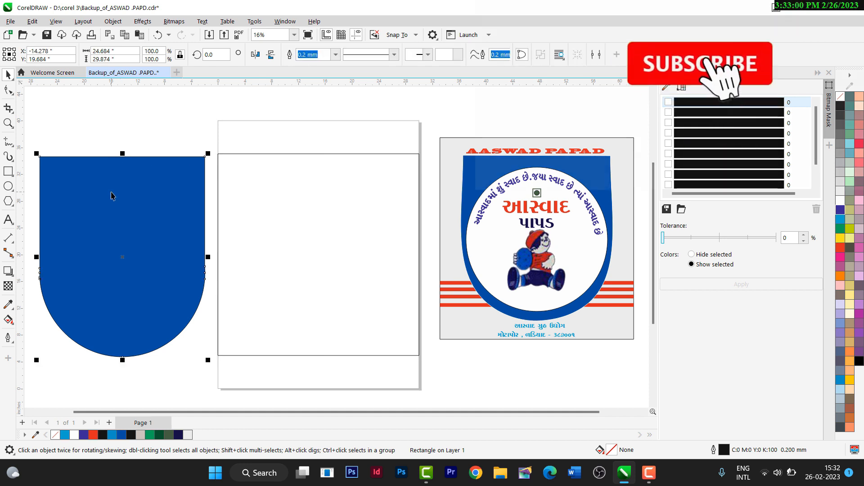
left_click(261, 154, "shift")
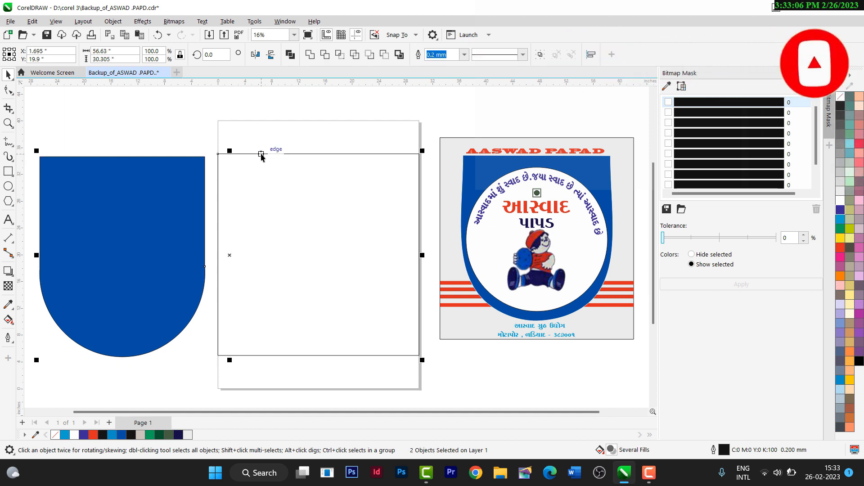
key("c")
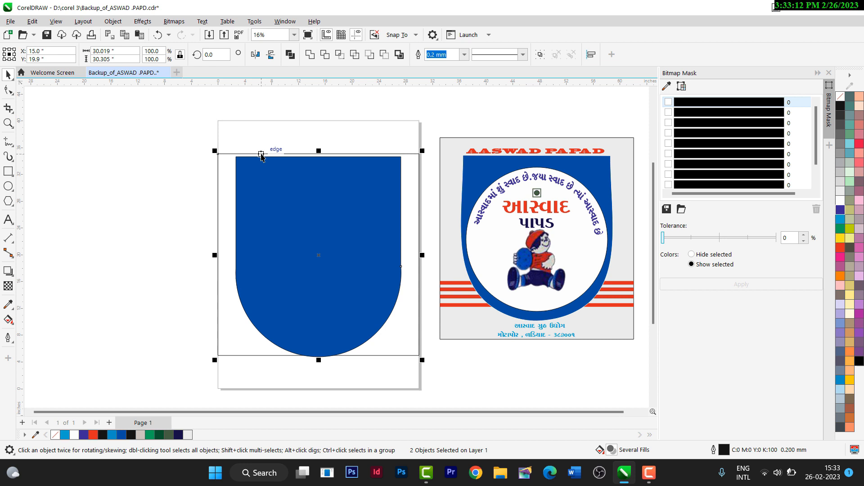
left_click_drag(261, 157, 262, 155)
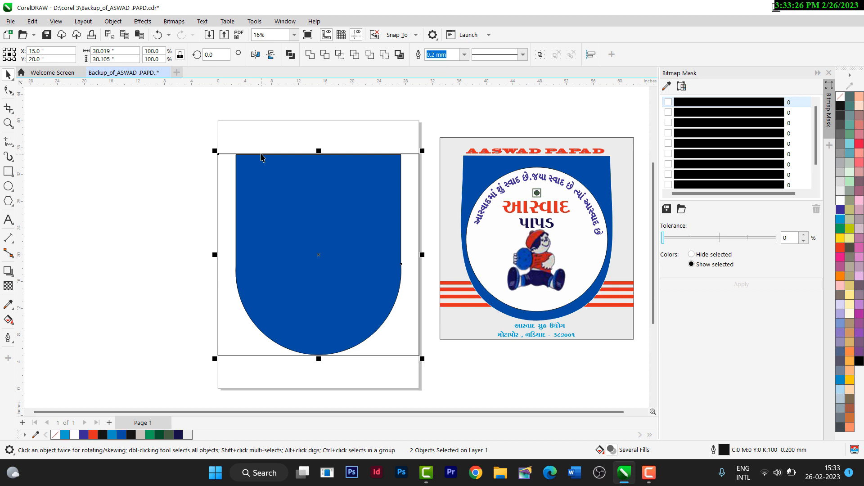
left_click(111, 169)
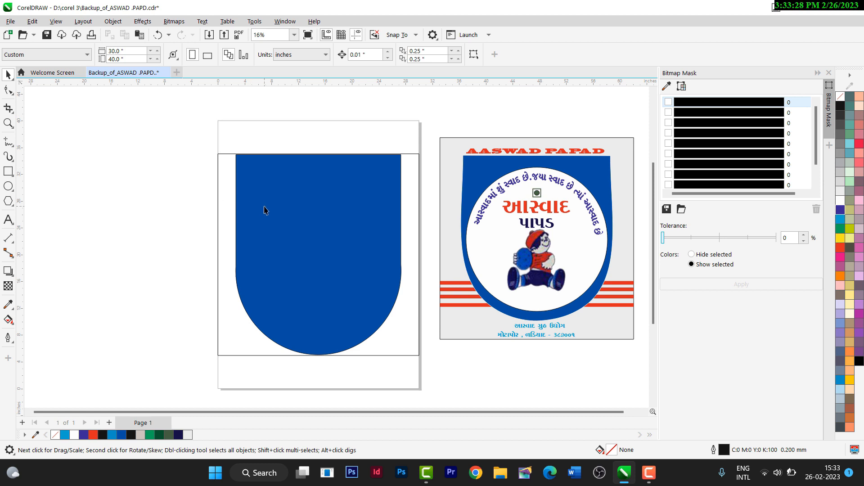
Step: Resize the blue shield to about 22.8 by 24.3 inches, leaving margins inside the background rectangle like the original label
left_click(264, 210)
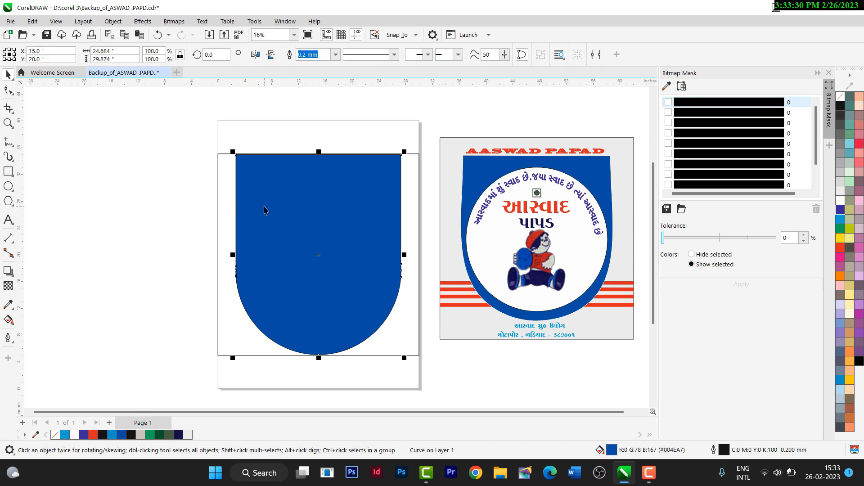
left_click(479, 175)
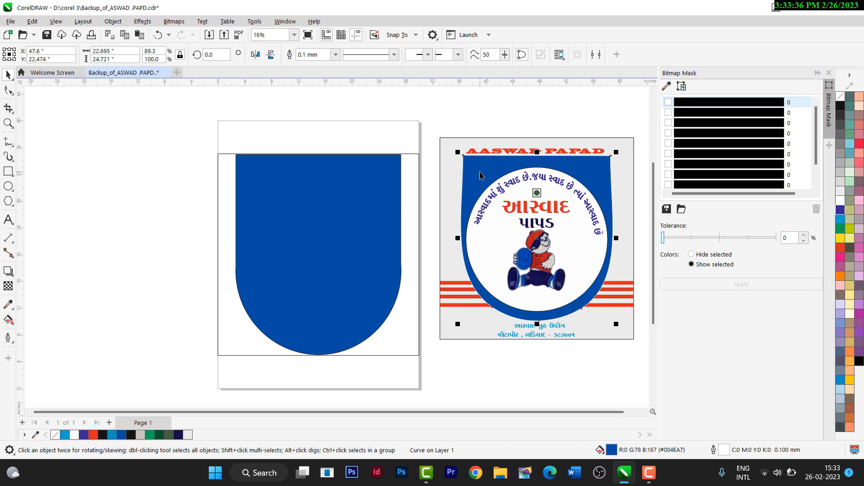
left_click(322, 168)
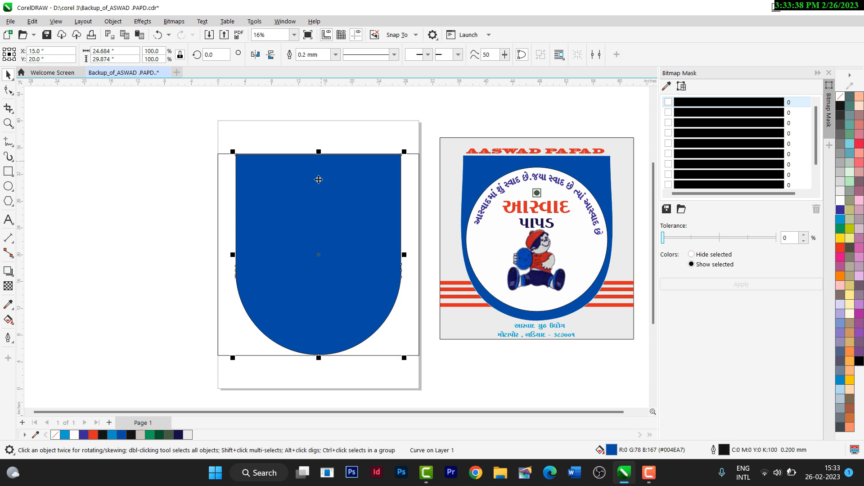
left_click_drag(319, 152, 320, 170)
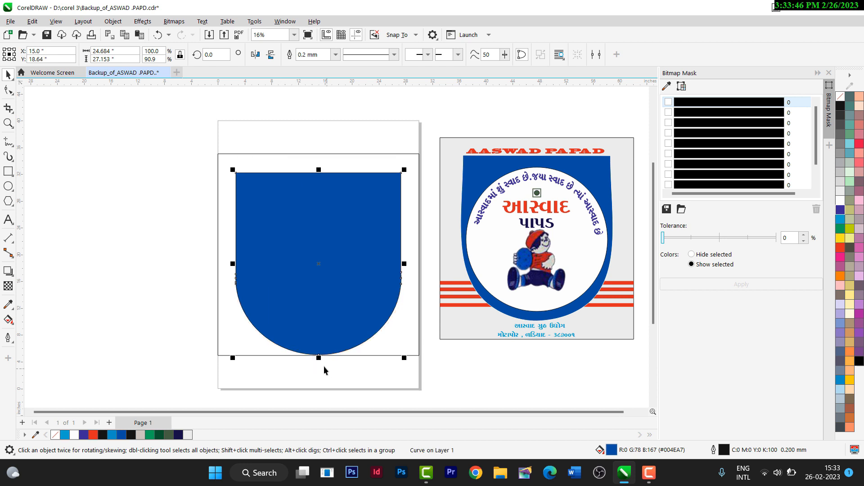
left_click_drag(318, 358, 324, 341)
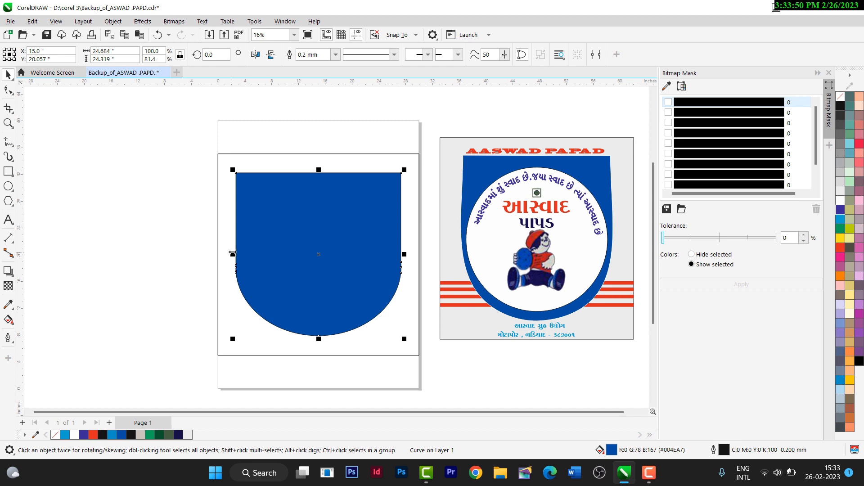
left_click_drag(235, 254, 239, 255)
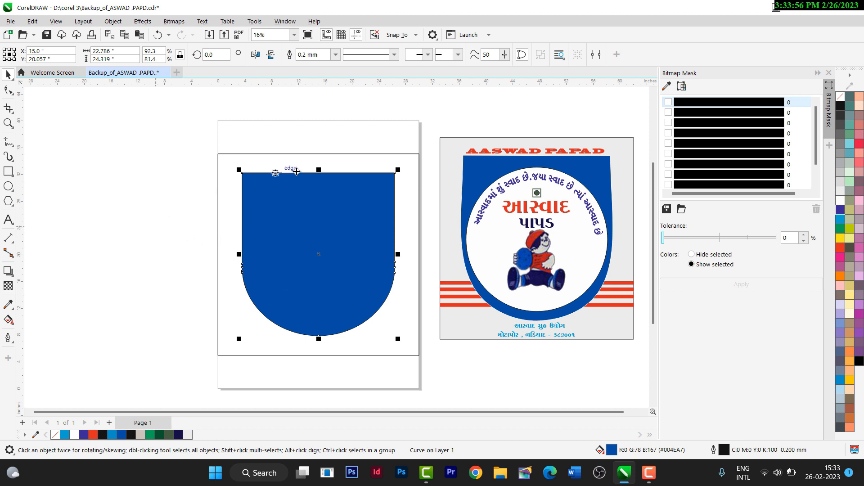
left_click(157, 210)
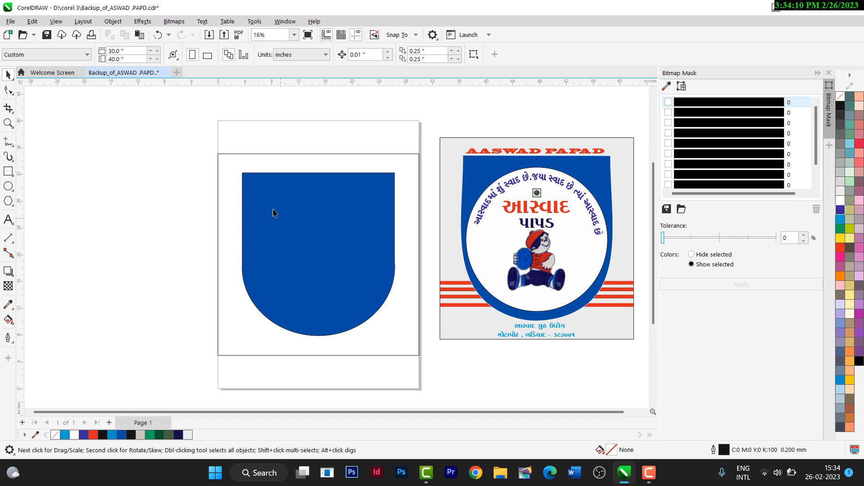
Step: Draw an ellipse about 20.7 by 21.6 inches beside the page and give it a white fill and white outline
left_click(8, 186)
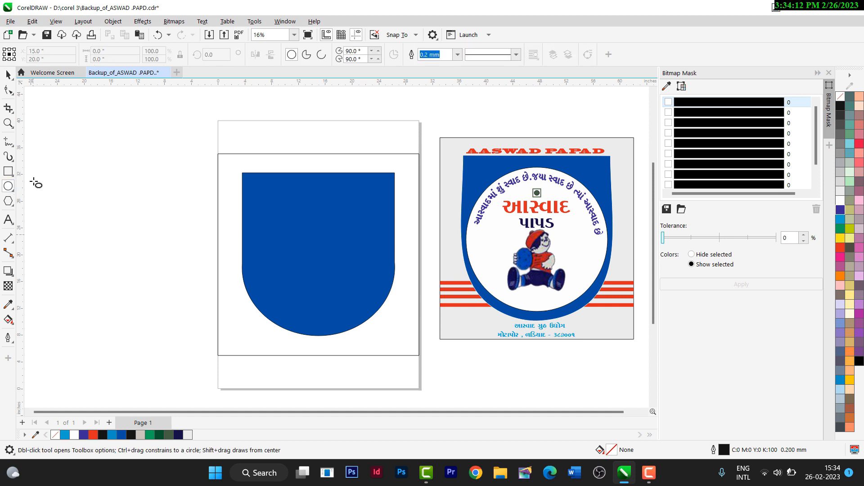
left_click_drag(58, 171, 199, 318)
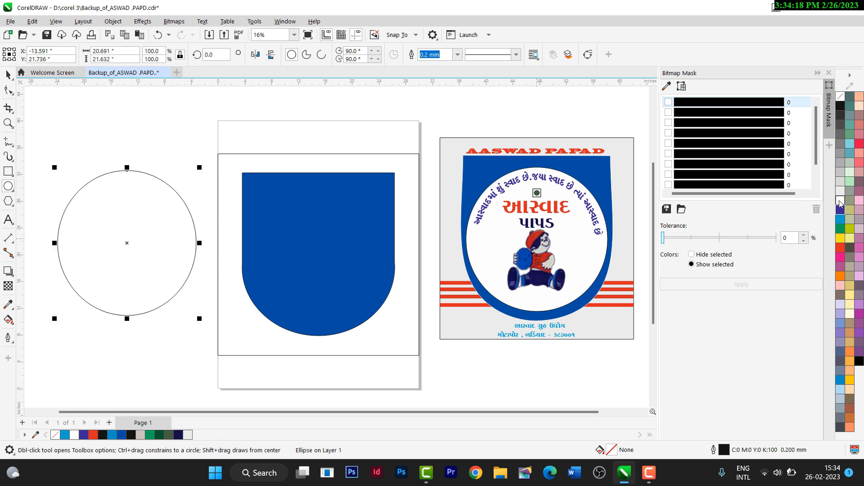
left_click(840, 204)
right_click(839, 204)
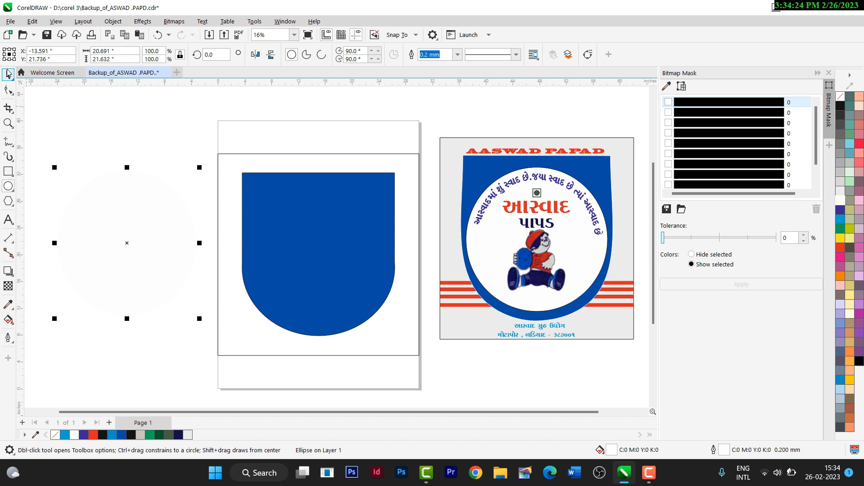
Step: Centre the white ellipse horizontally and vertically on the blue shield
left_click(8, 73)
left_click(332, 203, "shift")
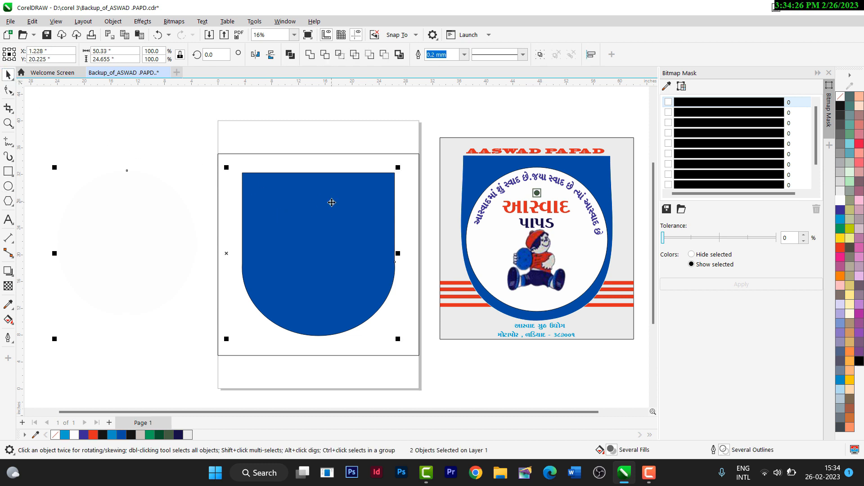
key("c")
key("e")
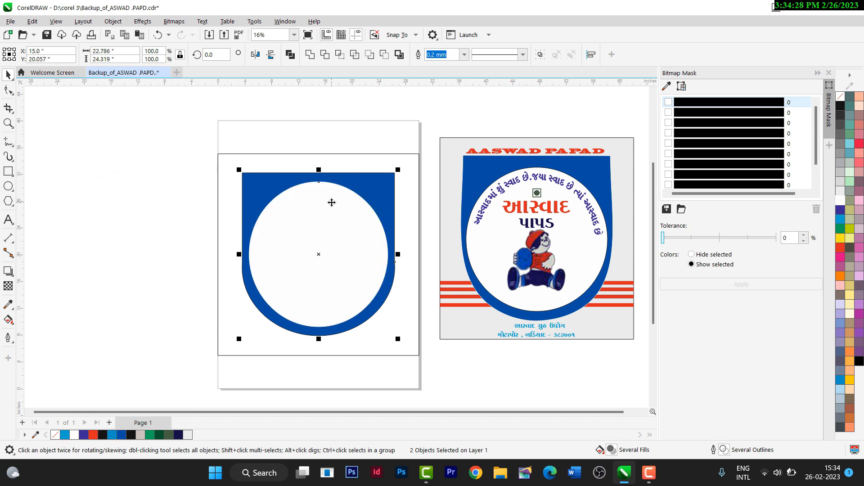
left_click(107, 235)
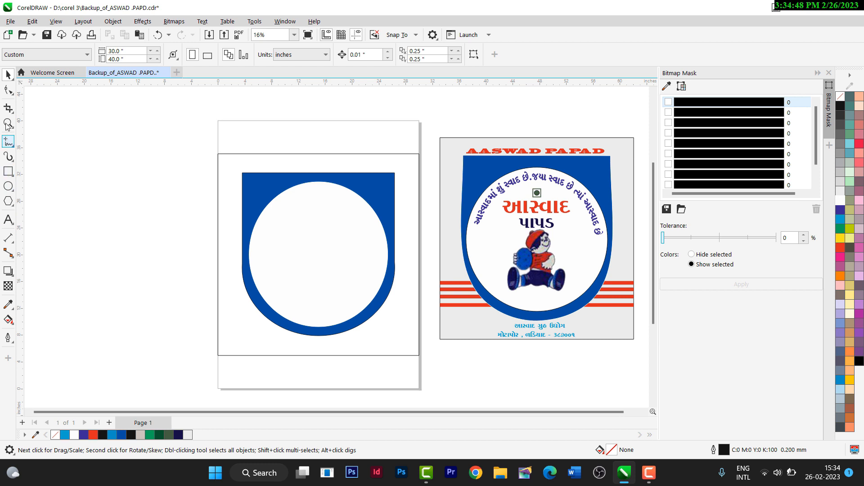
left_click(8, 145)
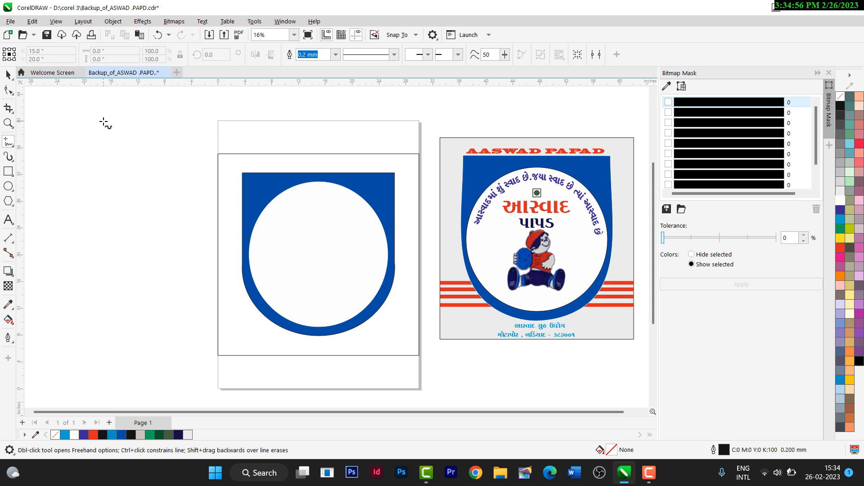
mouse_move(104, 121)
left_mouse_down()
mouse_move(143, 121)
mouse_move(177, 133)
mouse_move(213, 114)
mouse_move(264, 121)
mouse_move(348, 113)
mouse_move(385, 129)
mouse_move(406, 120)
left_mouse_up()
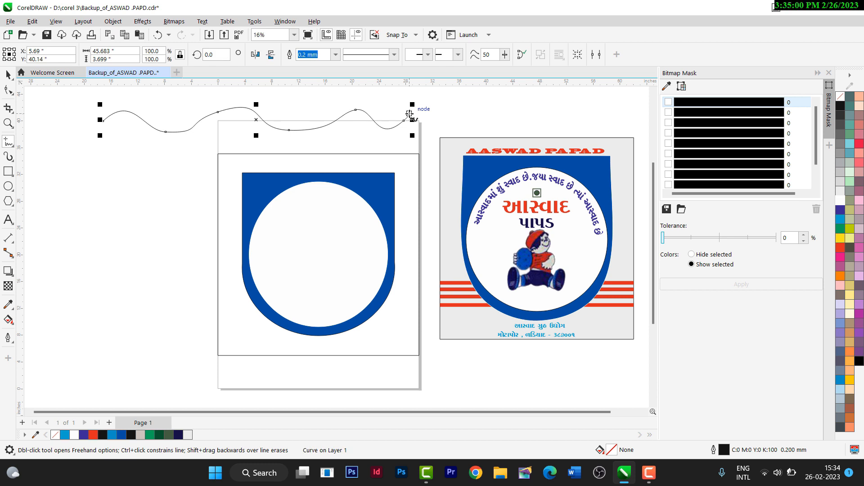
key("ctrl+z")
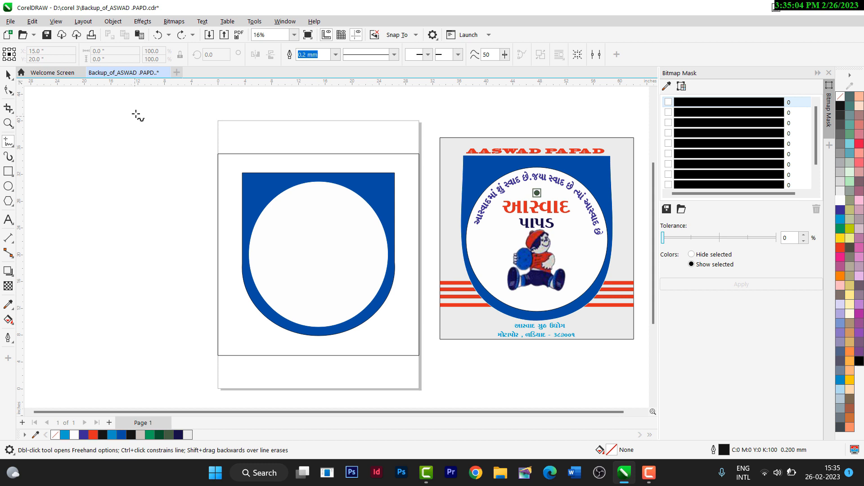
Step: Draw a straight horizontal Freehand line about 38.3 inches long above the page and set its outline width to 10 mm
left_click(136, 113)
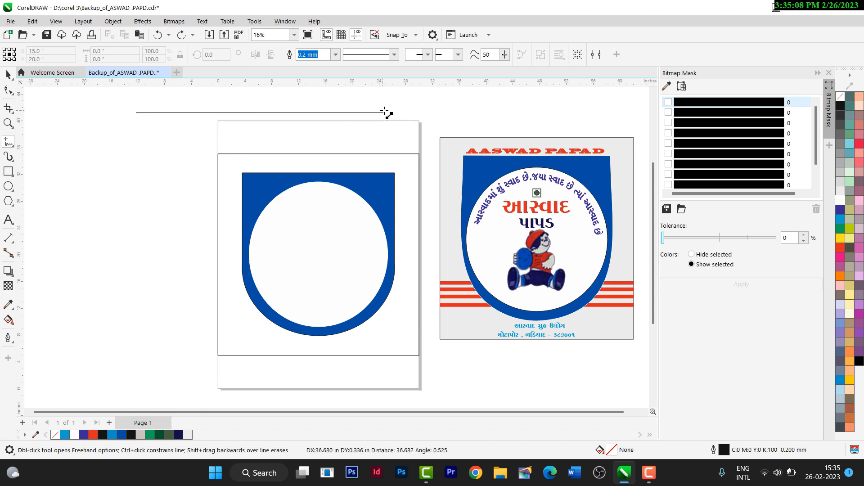
left_click(393, 113)
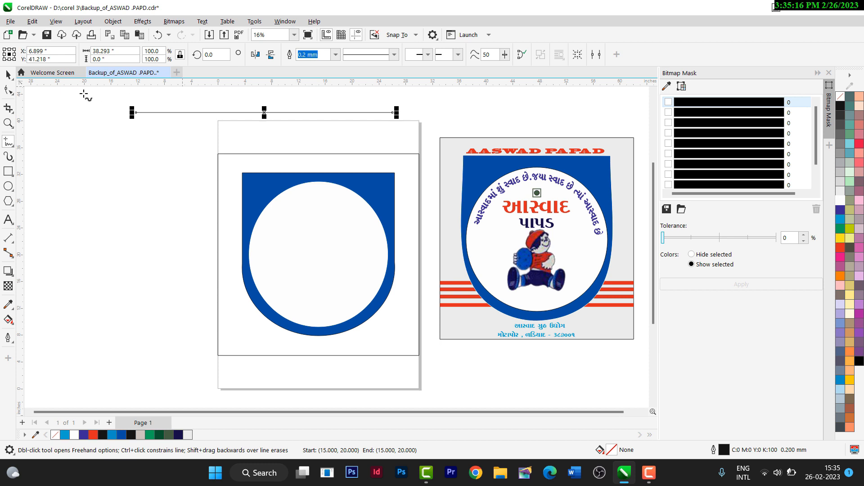
left_click(335, 58)
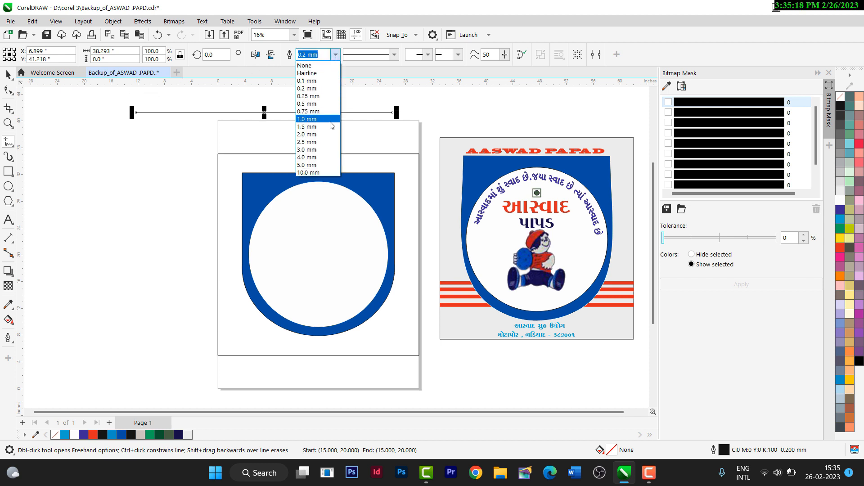
left_click(322, 134)
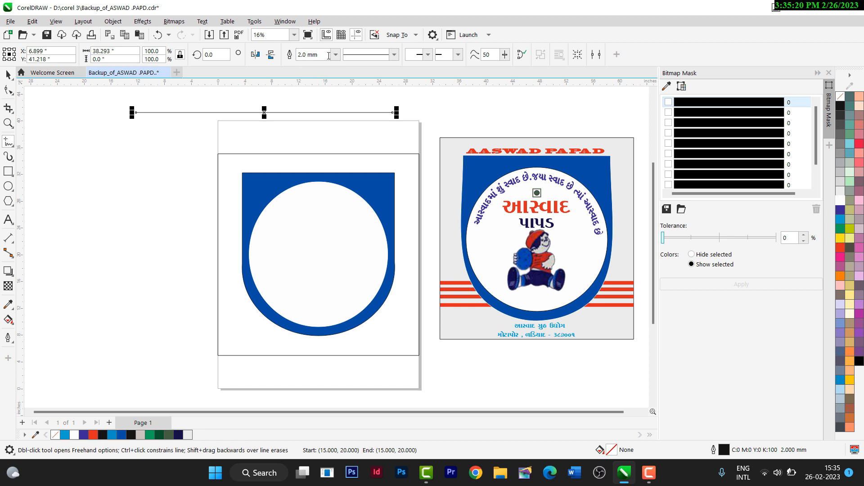
left_click(335, 55)
left_click(322, 157)
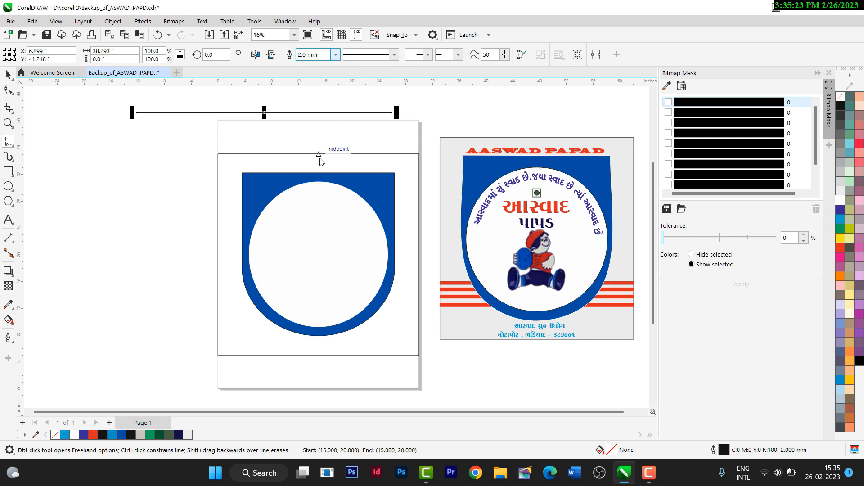
left_click(335, 55)
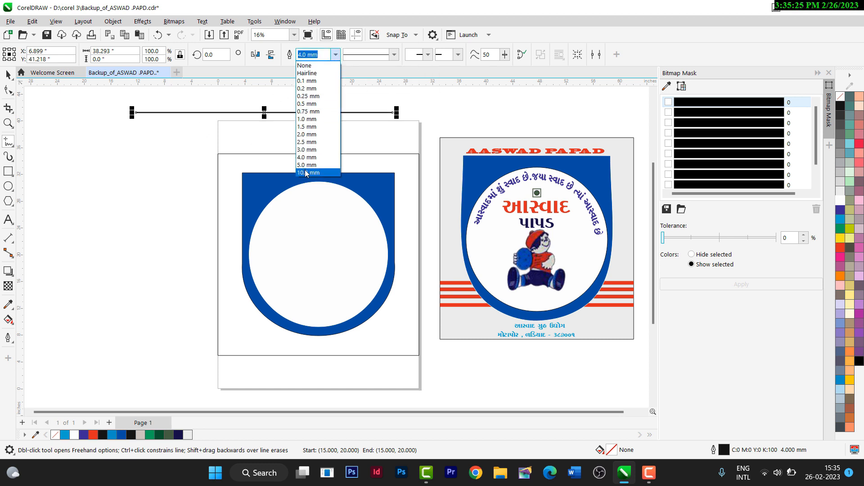
left_click(309, 167)
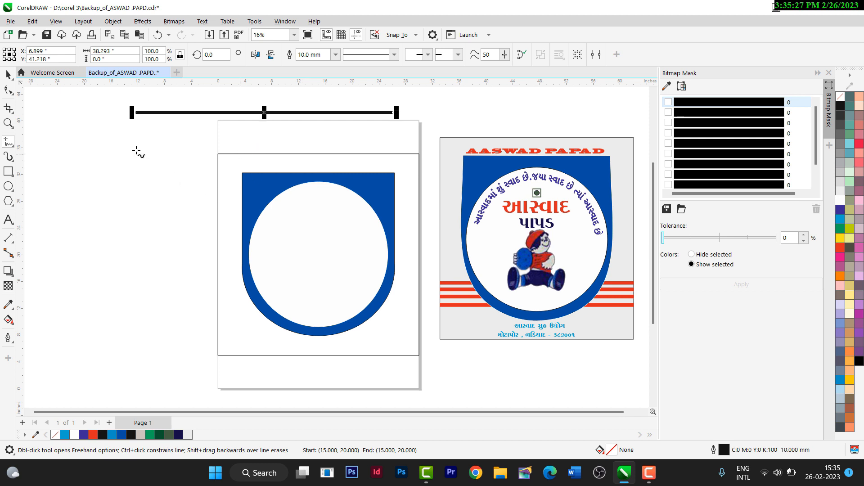
left_click(9, 75)
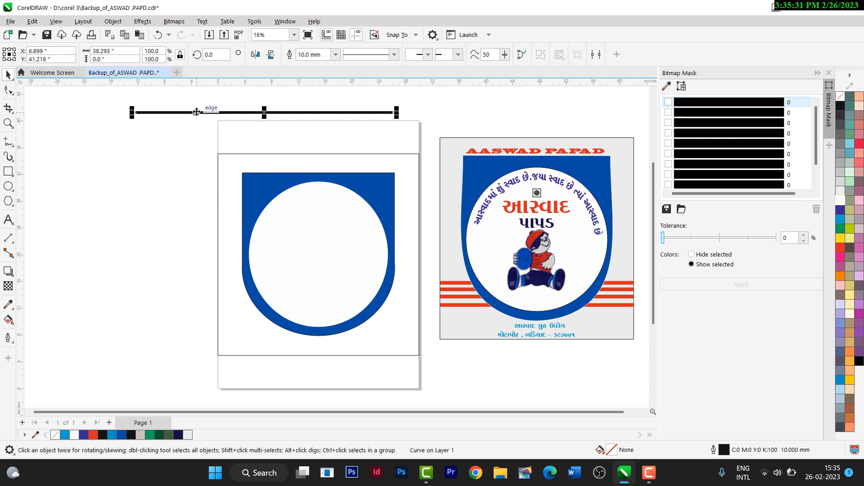
Step: Move the black line across the lower part of the blue shield and send it behind the shield and white circle
left_click_drag(197, 110, 247, 282)
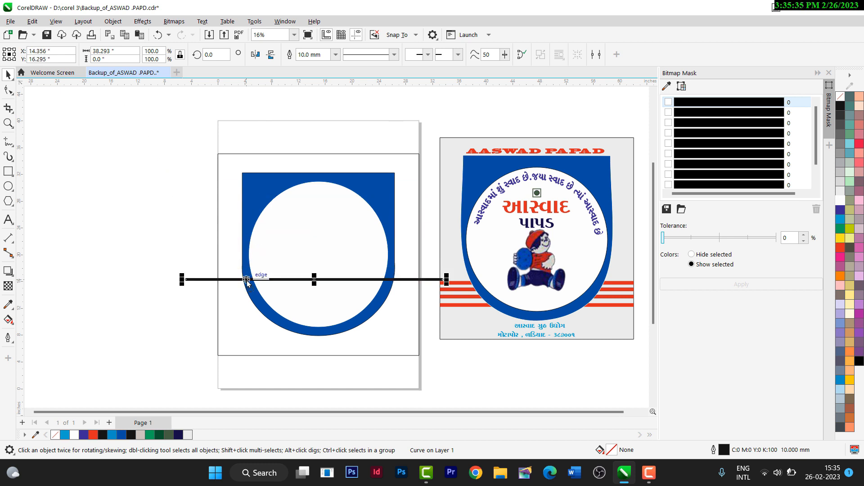
key("ctrl+Page_Down")
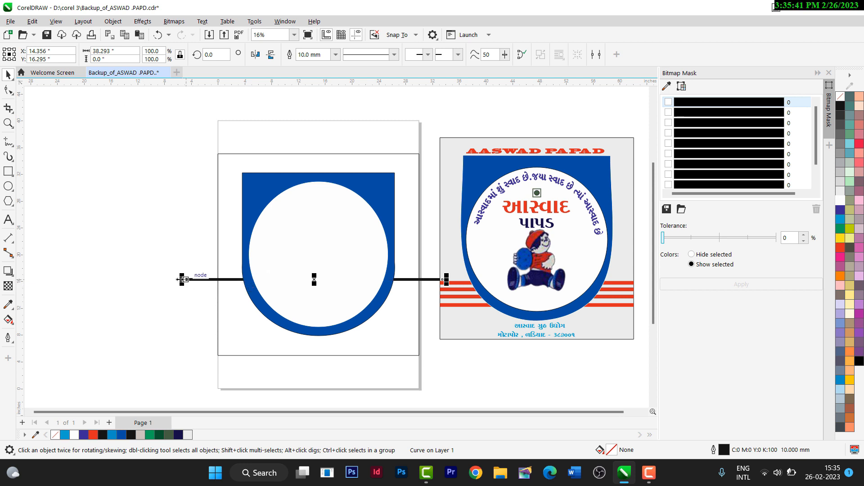
Step: Shorten the line to about 29.5 inches and nudge it horizontally to span the width of the background rectangle
left_click_drag(182, 279, 207, 282)
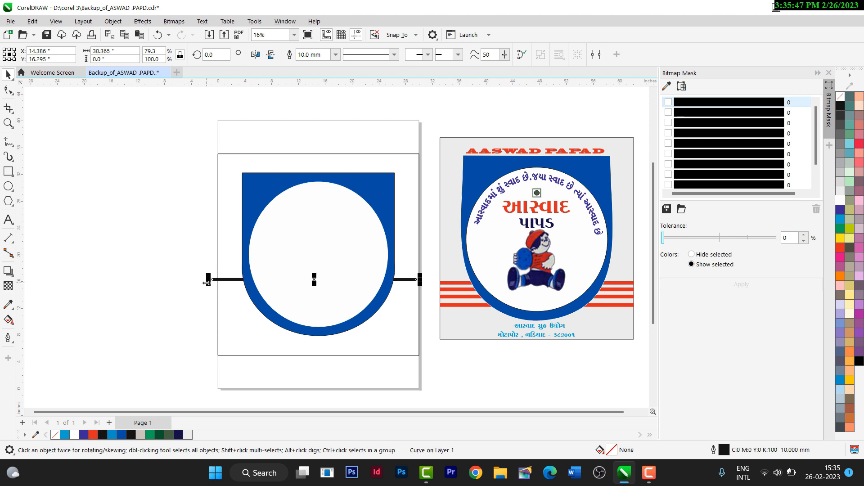
key("Right")
key("Right")
key("Right")
key("Right")
key("Right")
key("Right")
key("Right")
key("Right")
key("Right")
key("Right")
key("Right")
key("Right")
key("Right")
key("Right")
key("Right")
key("Right")
key("Right")
key("Right")
key("Right")
key("Right")
key("Right")
key("Right")
key("Right")
left_click_drag(210, 280, 218, 280)
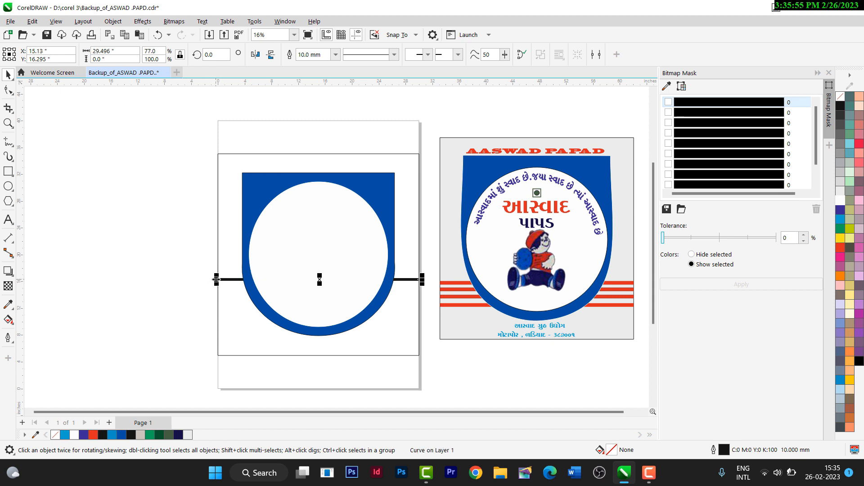
key("Left")
key("Left")
key("Left")
key("Left")
key("Left")
Step: Give the stripe a red outline colour and set its outline width to 12 mm
right_click(844, 249)
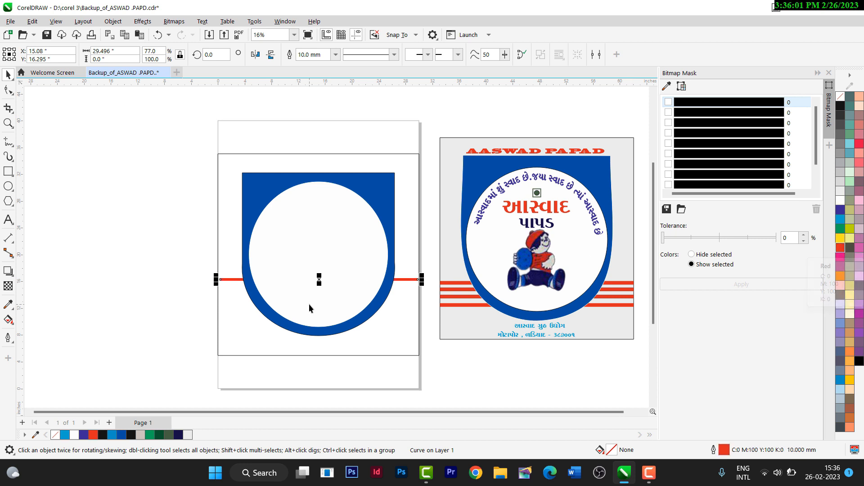
left_click(427, 55)
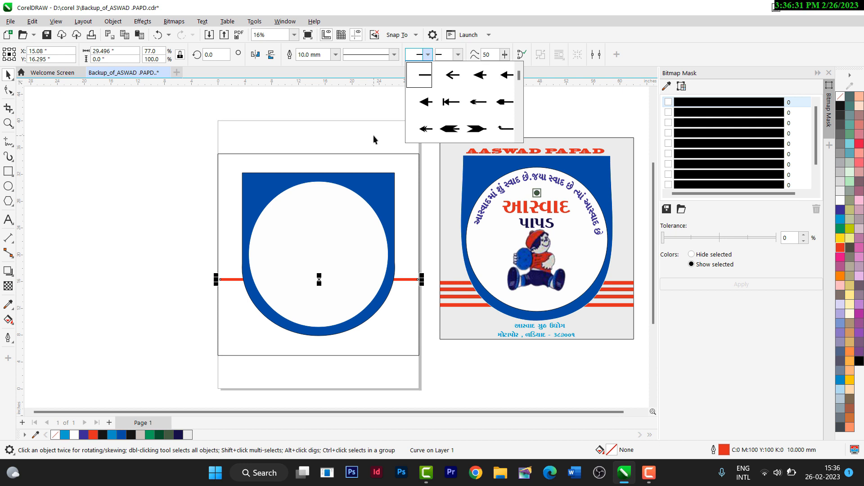
left_click(110, 209)
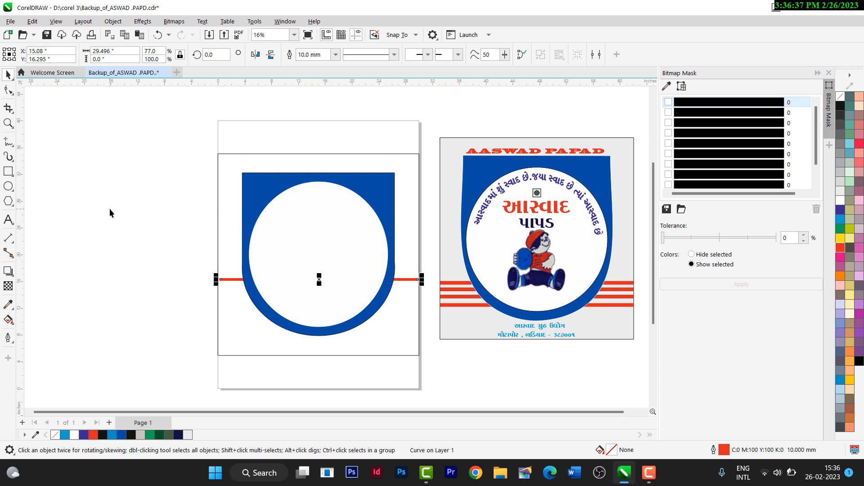
scroll(110, 209, "down", 2)
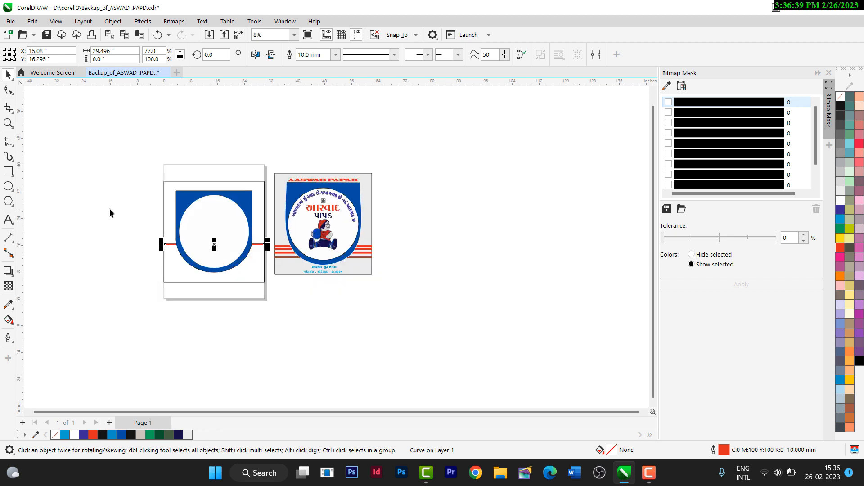
key("z")
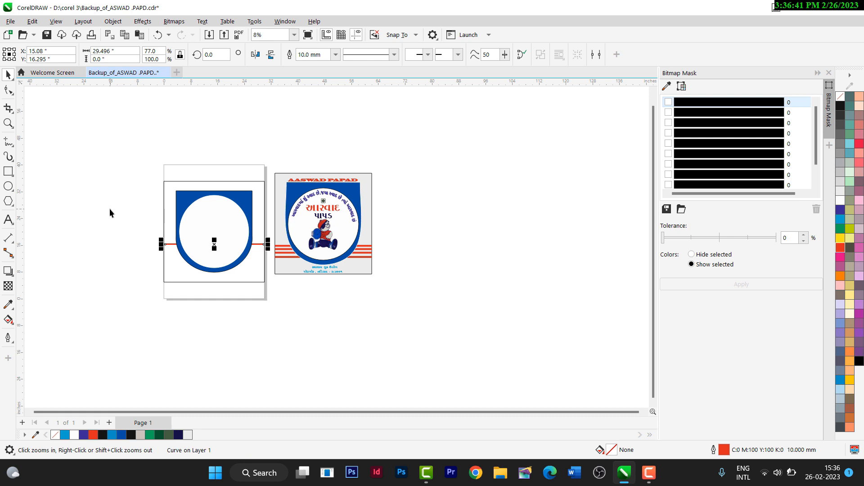
key("F4")
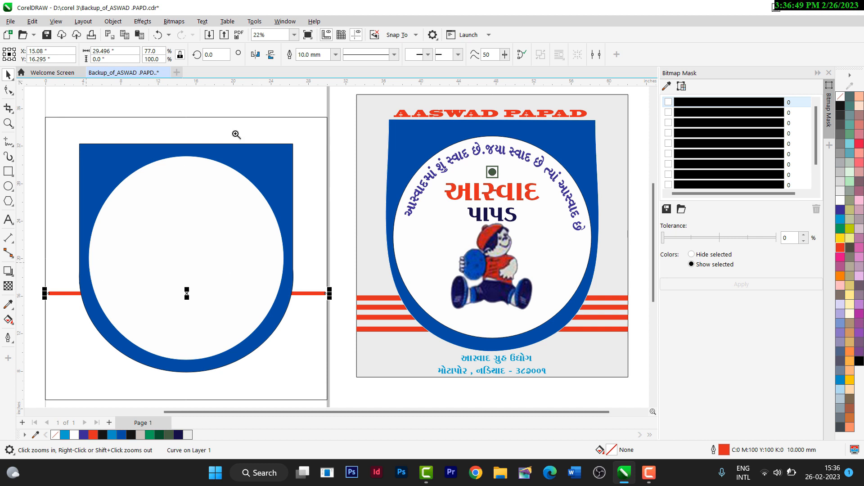
left_click(334, 56)
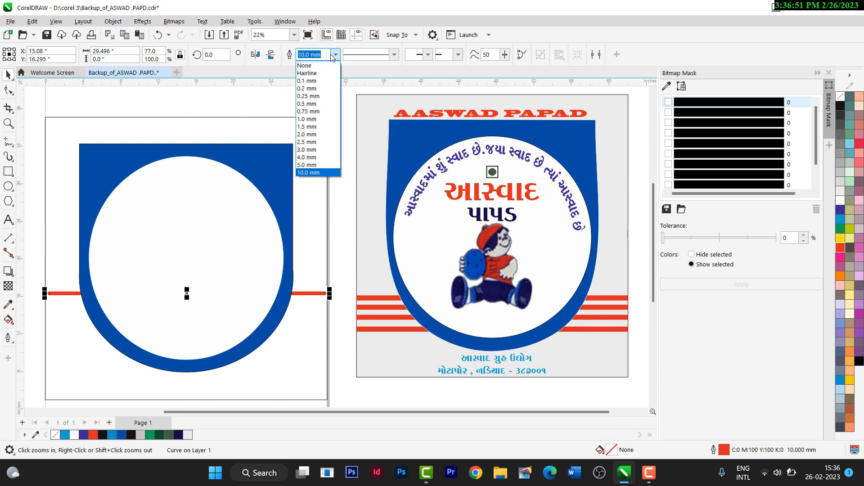
left_click(311, 54)
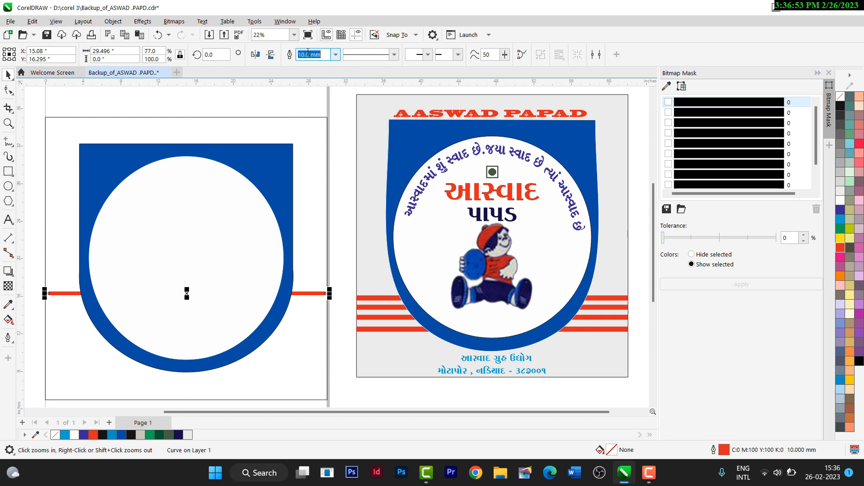
left_click(307, 54)
key("BackSpace")
type("2")
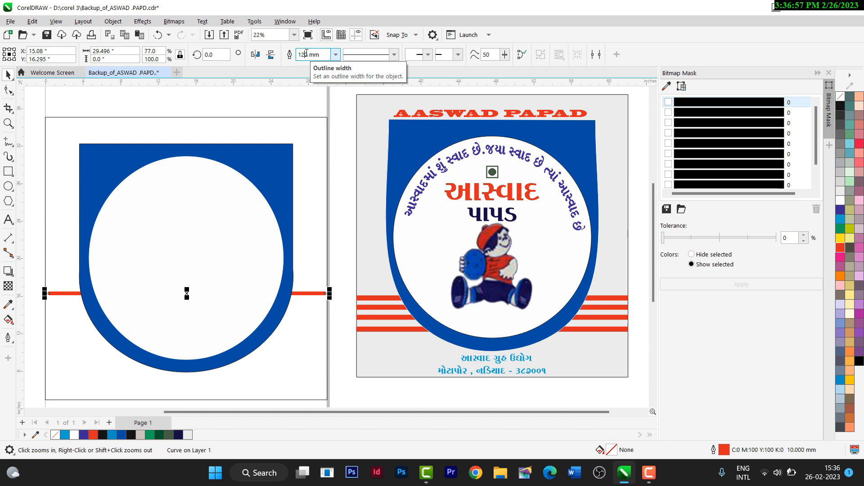
key("Return")
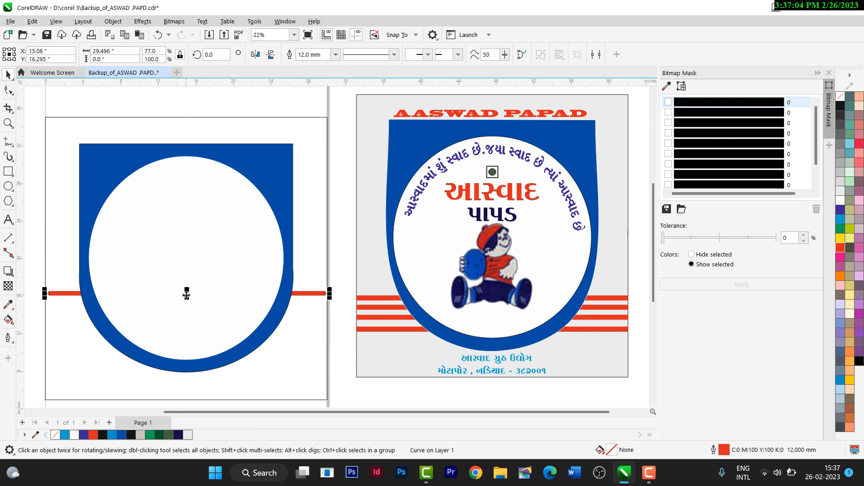
Step: Duplicate the red stripe downwards at equal spacing of about 1.3 inches to make four stripes
left_click_drag(187, 295, 187, 307)
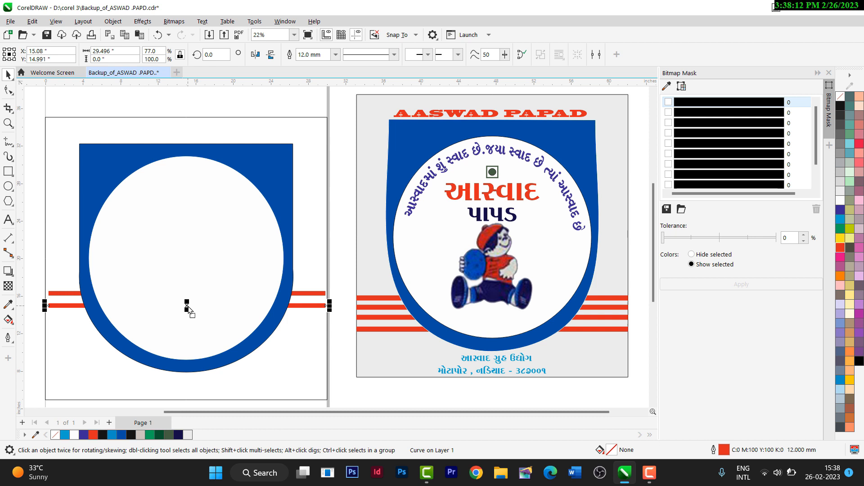
key("ctrl+d")
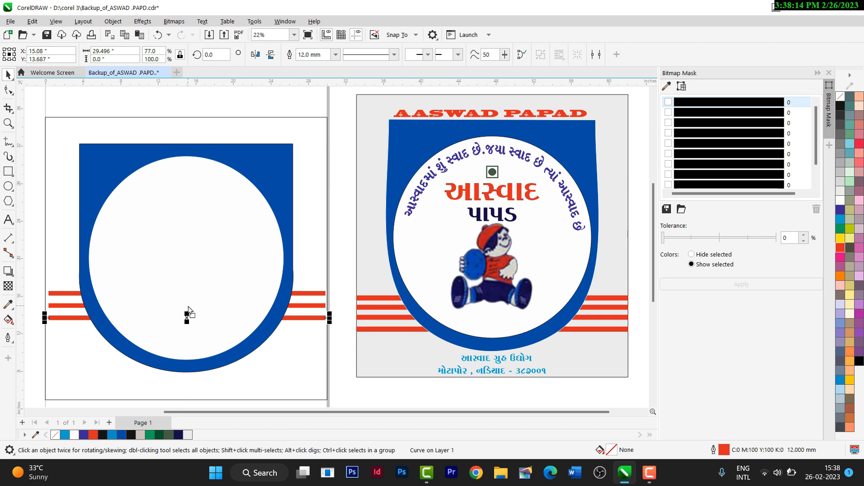
key("ctrl+d")
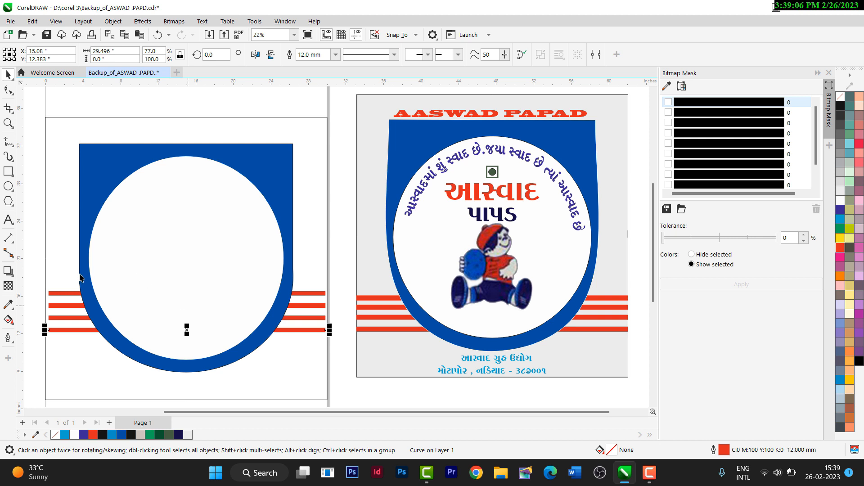
left_click(62, 292)
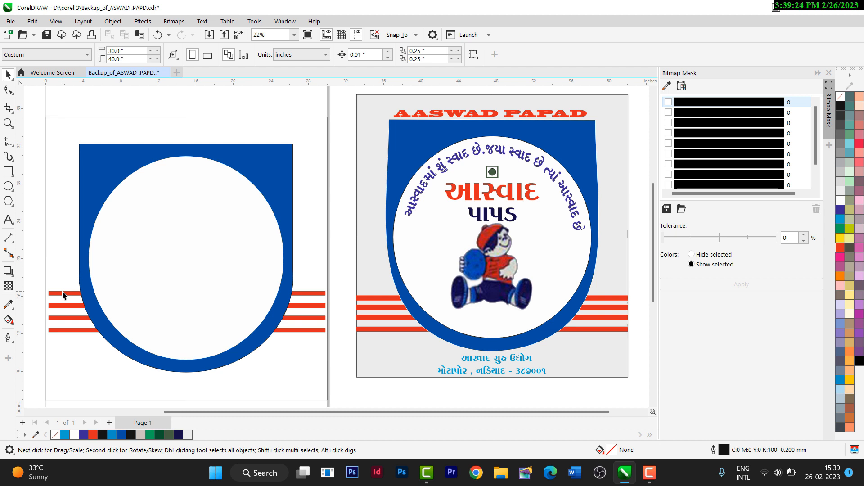
left_click(70, 333)
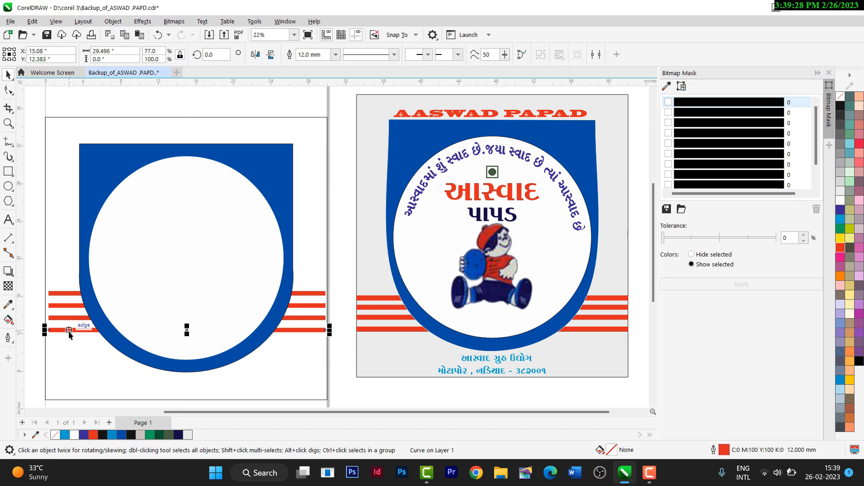
left_click_drag(69, 333, 69, 335)
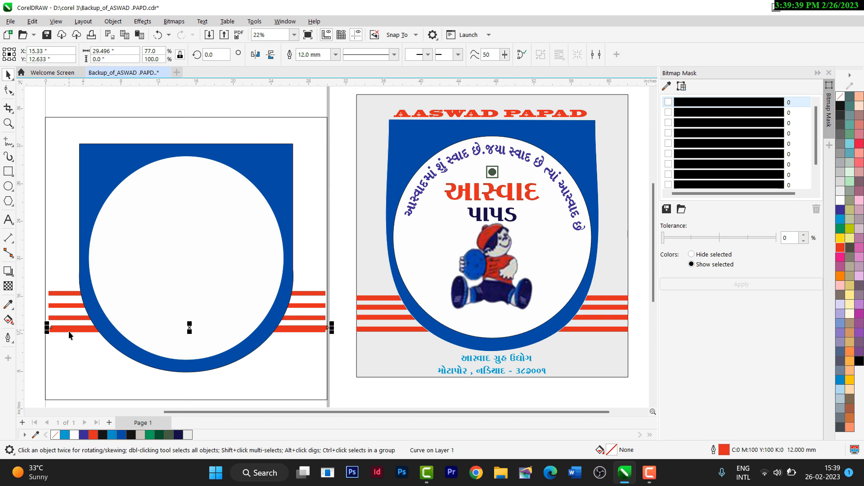
left_click(69, 334)
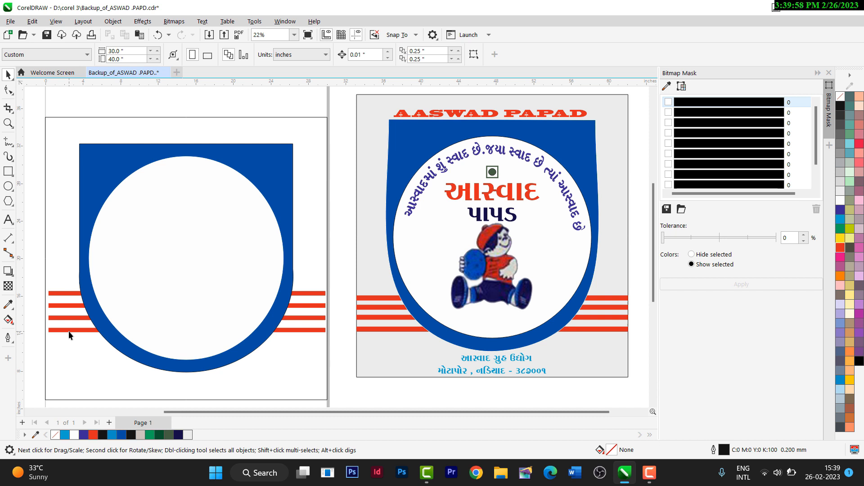
Step: Change the blue shield's outline colour to white
left_click(88, 188)
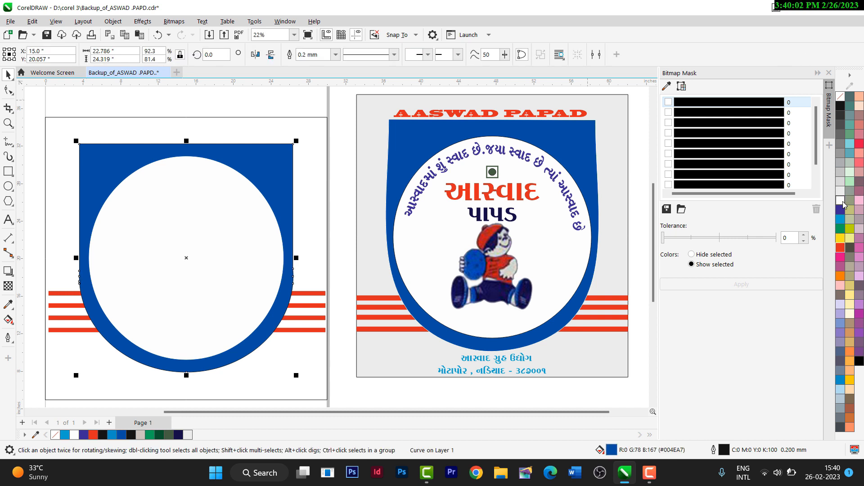
right_click(842, 202)
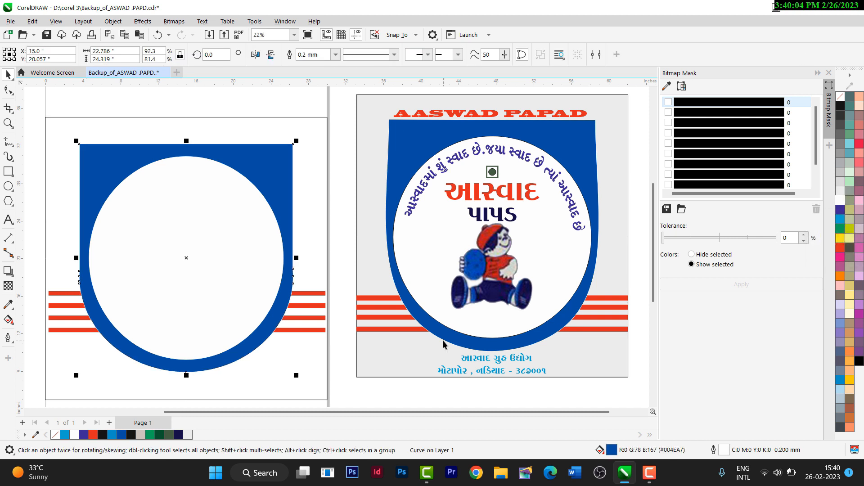
left_click(285, 388)
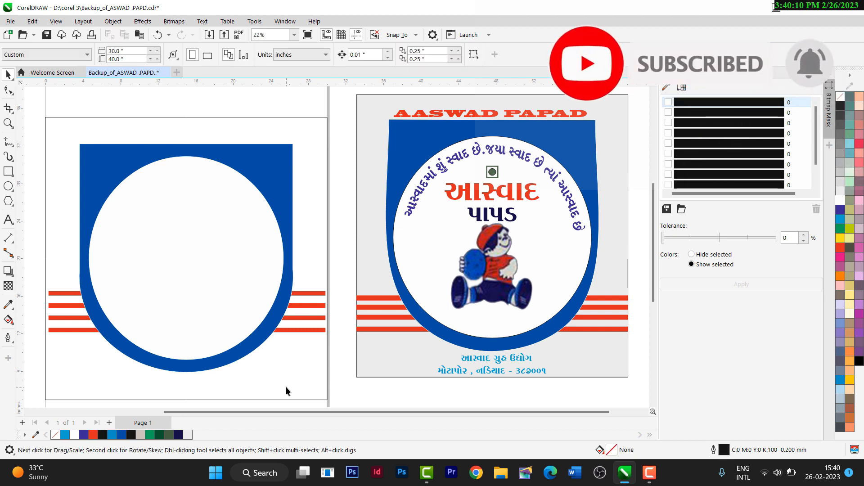
Step: Add the artistic text "AASWAD PAPAD" above the blue shield inside the background rectangle
left_click(434, 117)
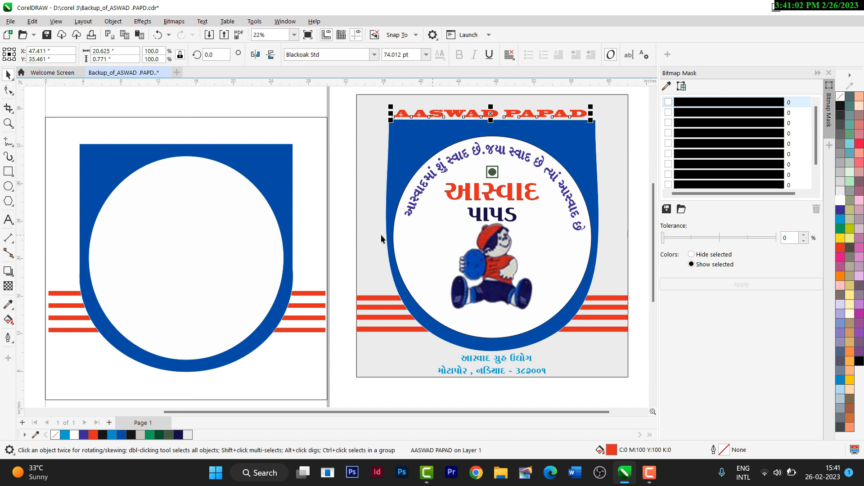
left_click(8, 220)
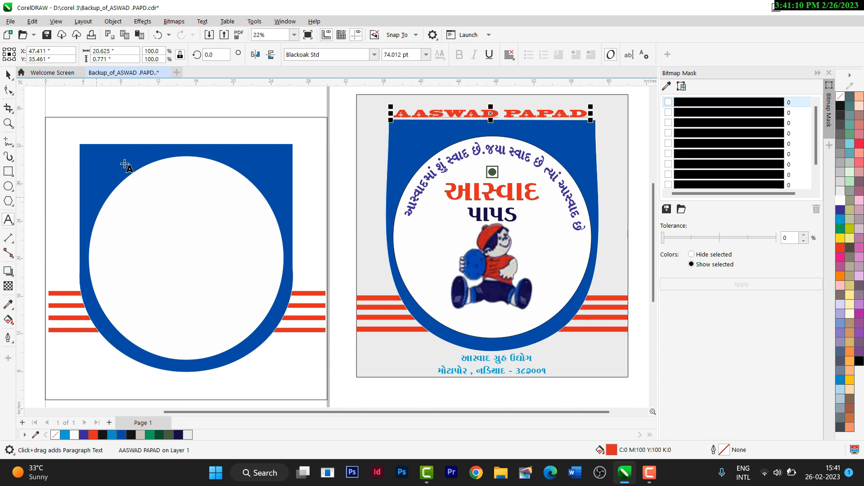
left_click(141, 125)
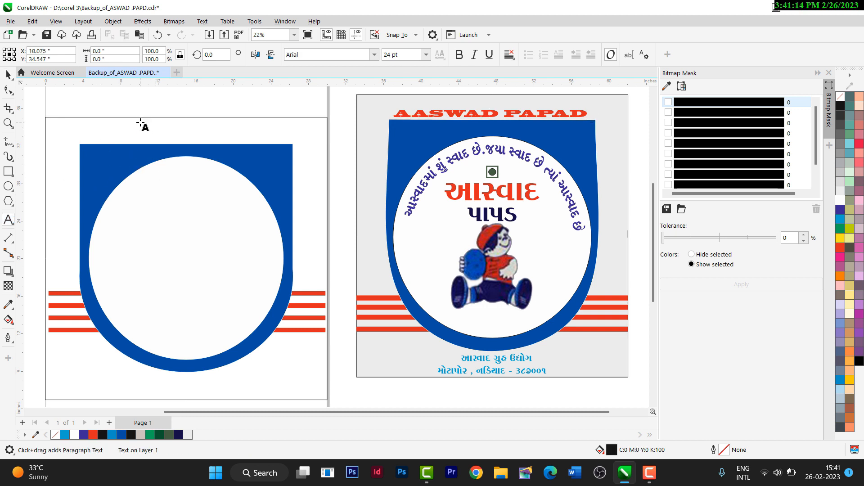
type("AASWAD PAPAD")
key("Escape")
left_click(7, 76)
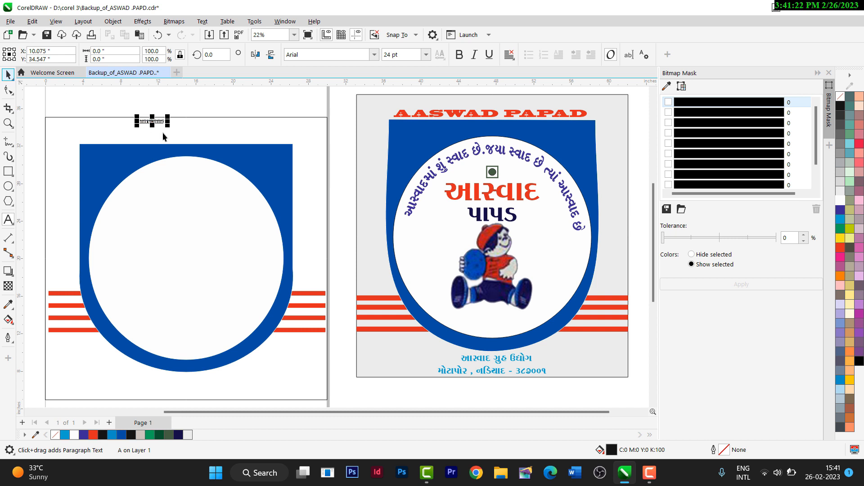
Step: Enlarge the new title to about 19.7 by 1.9 inches and position it just above the shield, roughly centred
left_click_drag(167, 128, 223, 166)
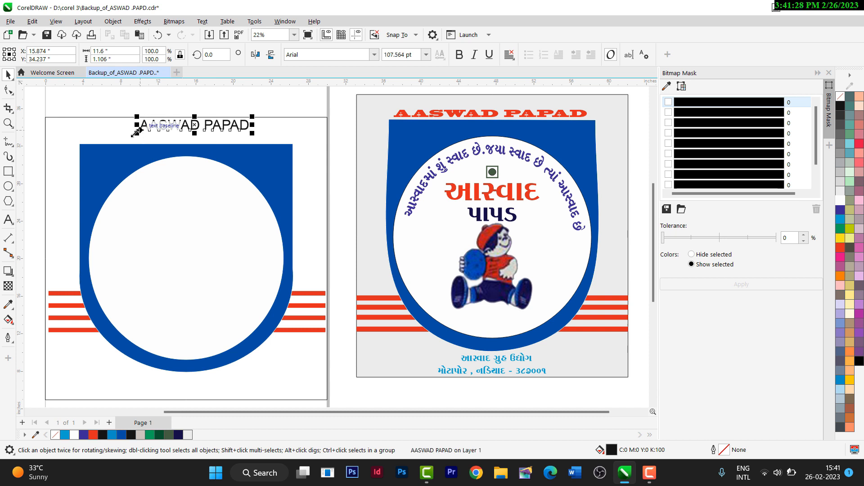
left_click_drag(122, 139, 62, 165)
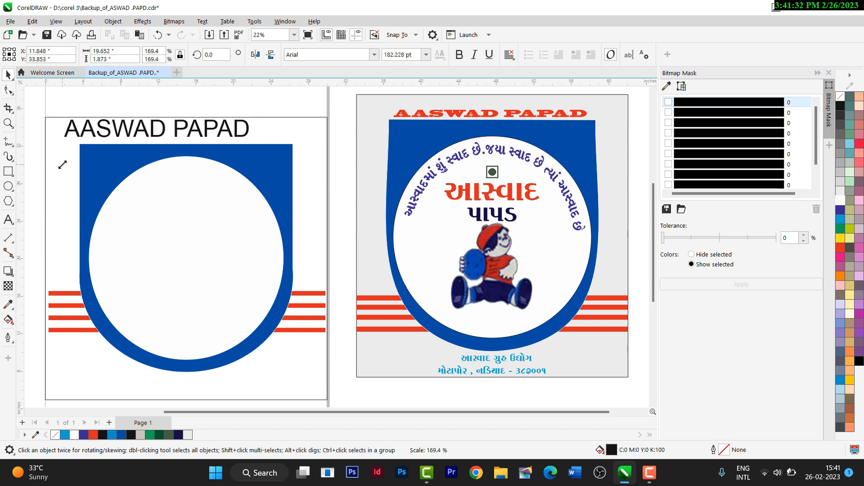
left_click_drag(161, 130, 198, 139)
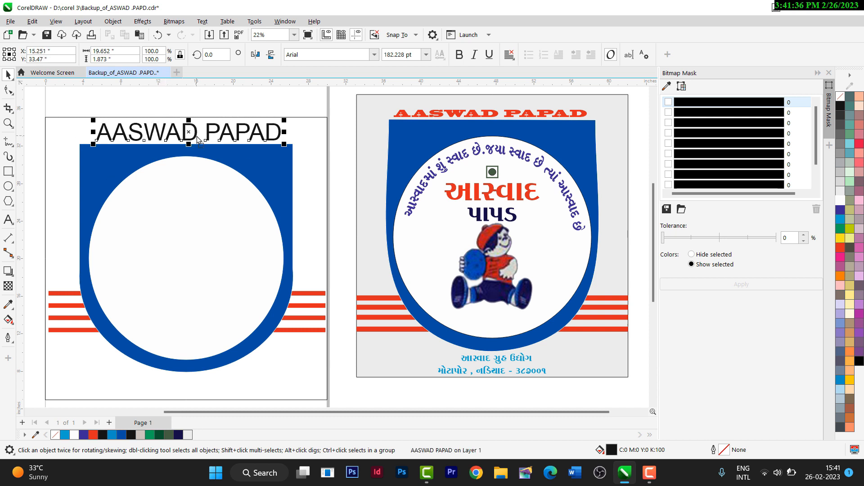
Step: Check which font the original red AASWAD PAPAD title uses and copy the font name
left_click(406, 116)
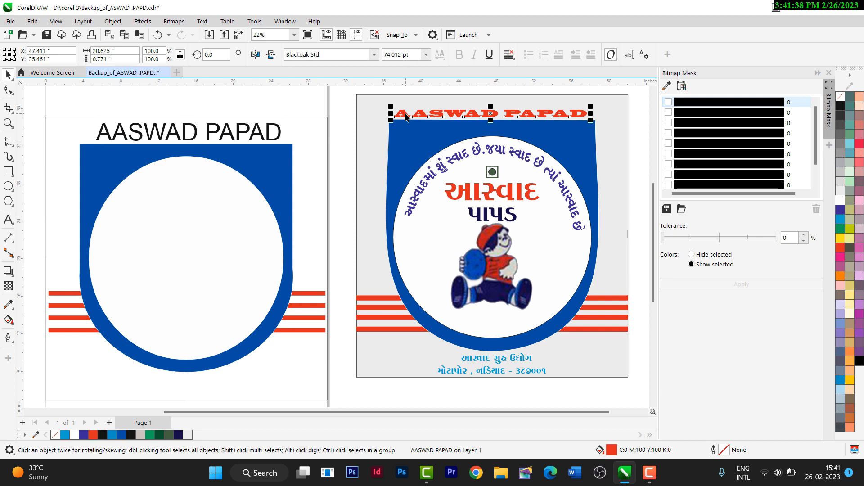
double_click(403, 115)
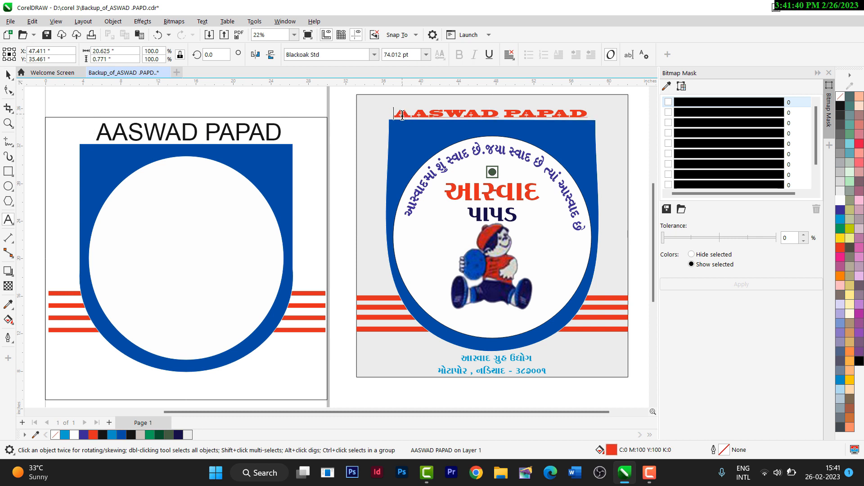
left_click(288, 133)
key("Escape")
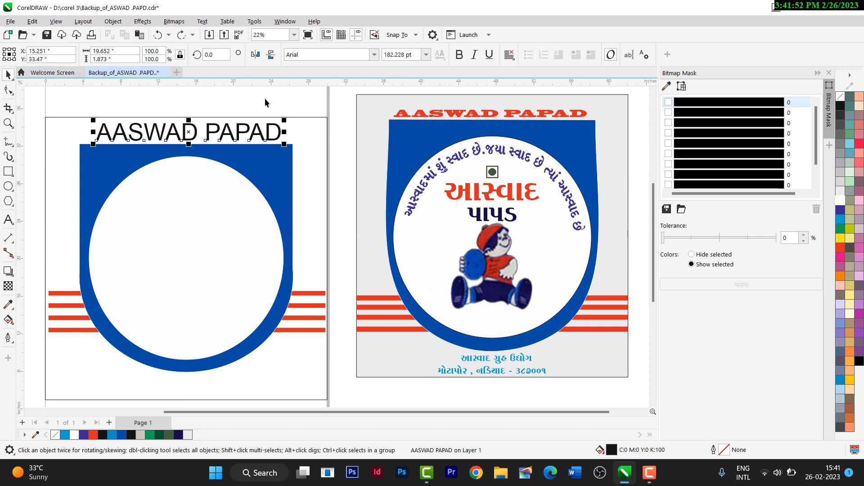
left_click(438, 115)
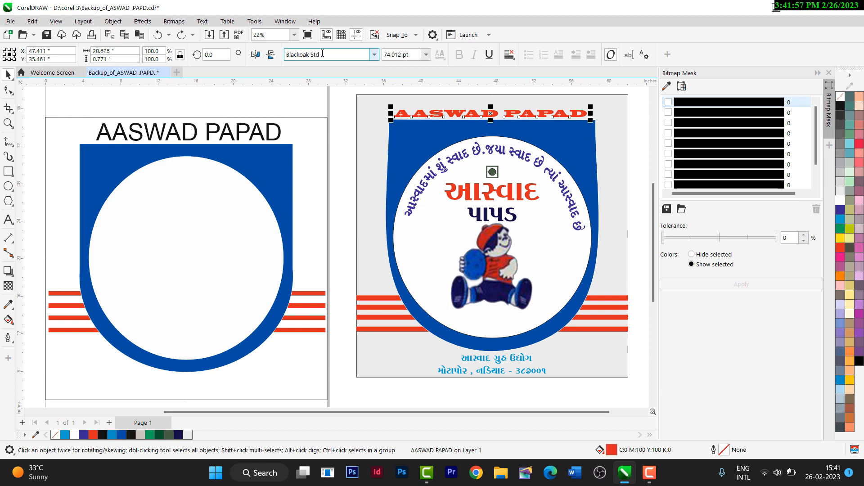
left_click(326, 52)
key("ctrl+c")
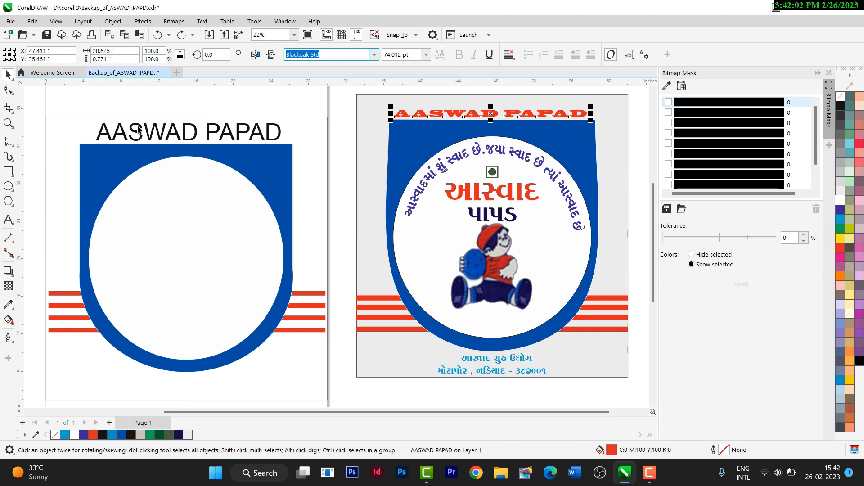
Step: Set the font of the new AASWAD PAPAD title above the shield to Blackoak Std
left_click(138, 130)
left_click(309, 52)
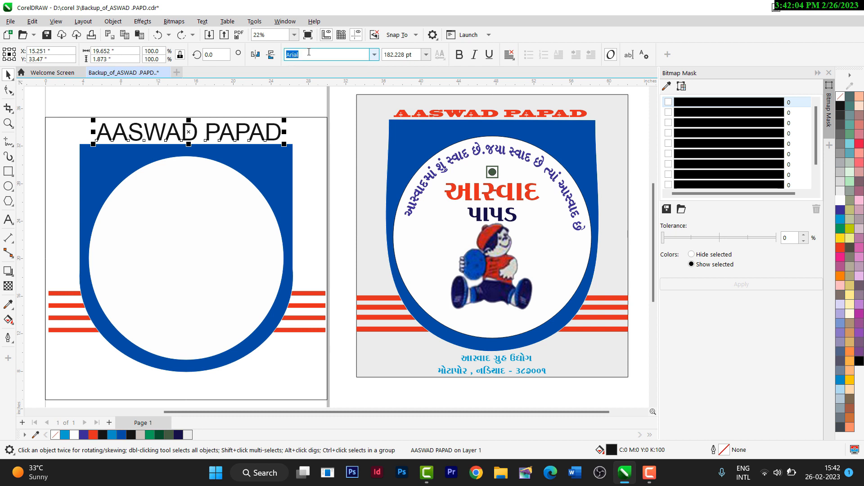
key("ctrl+v")
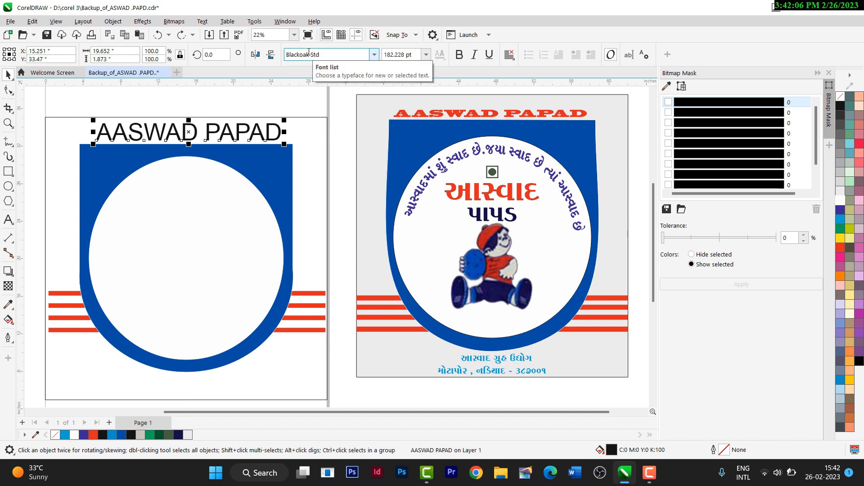
key("Escape")
left_click(373, 55)
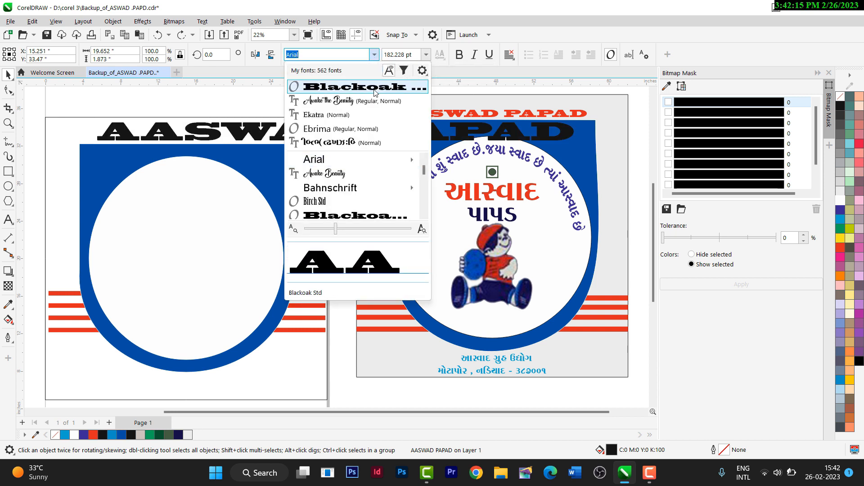
left_click(374, 92)
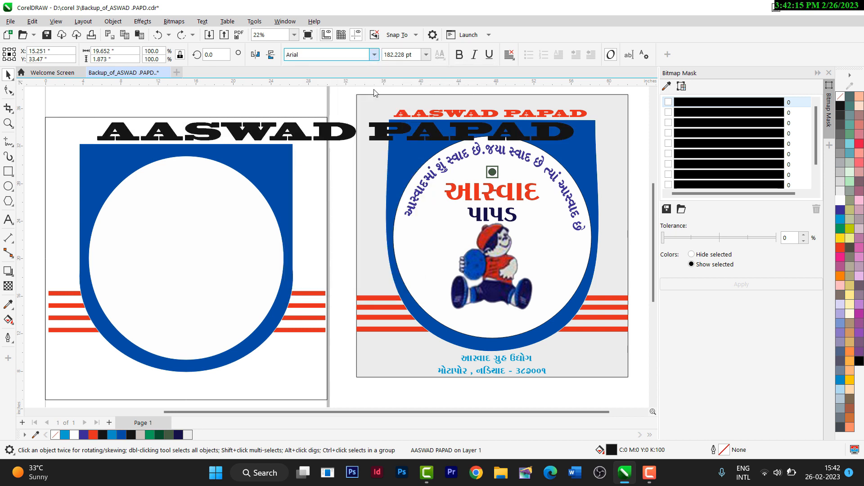
Step: Set the new title's font size to 72 pt and fill it with red
left_click(425, 55)
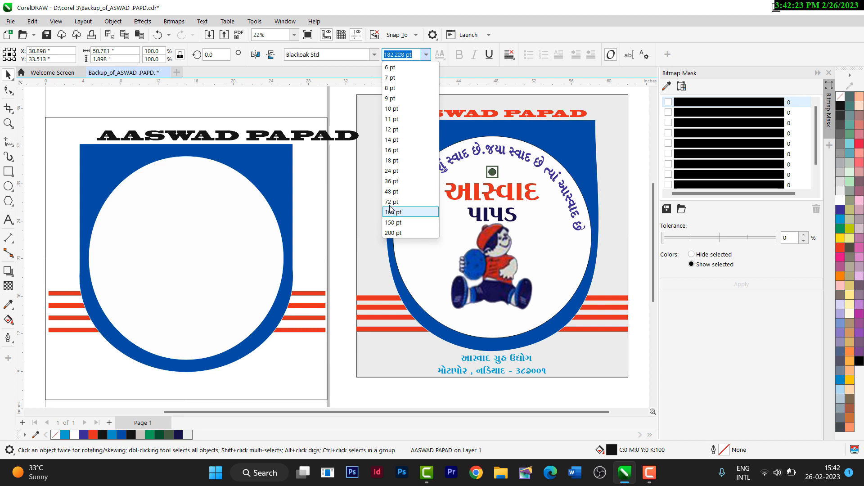
left_click(390, 202)
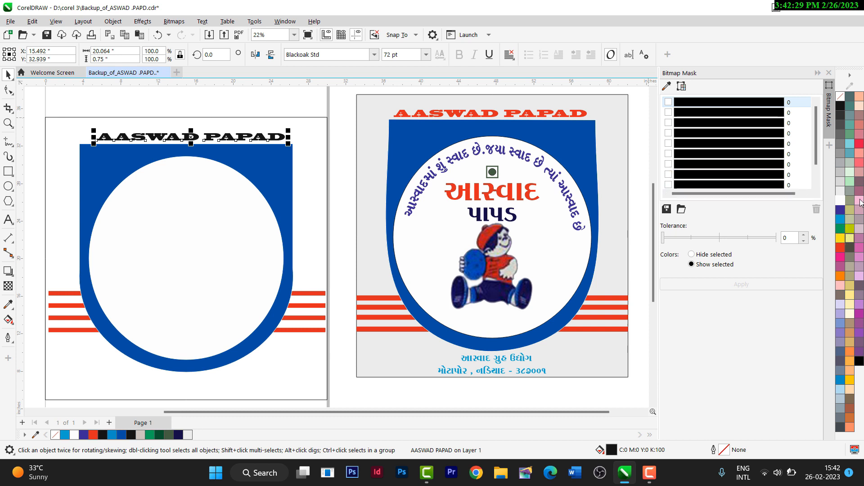
left_click(840, 249)
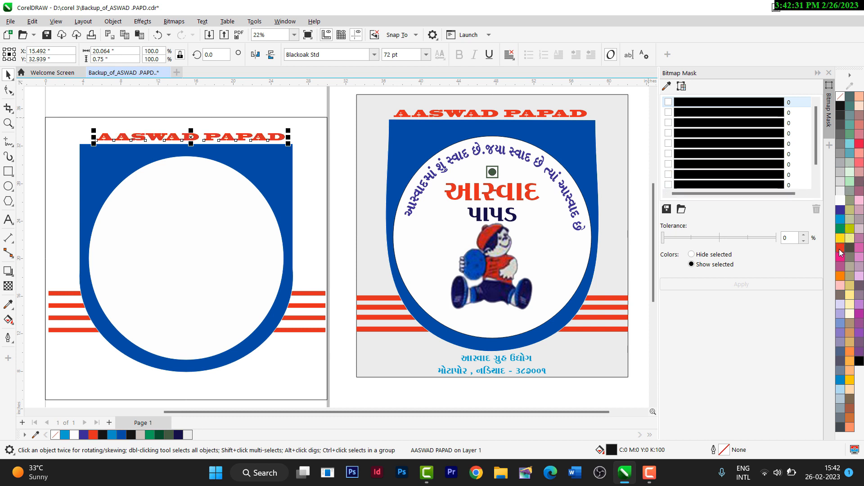
left_click(220, 368)
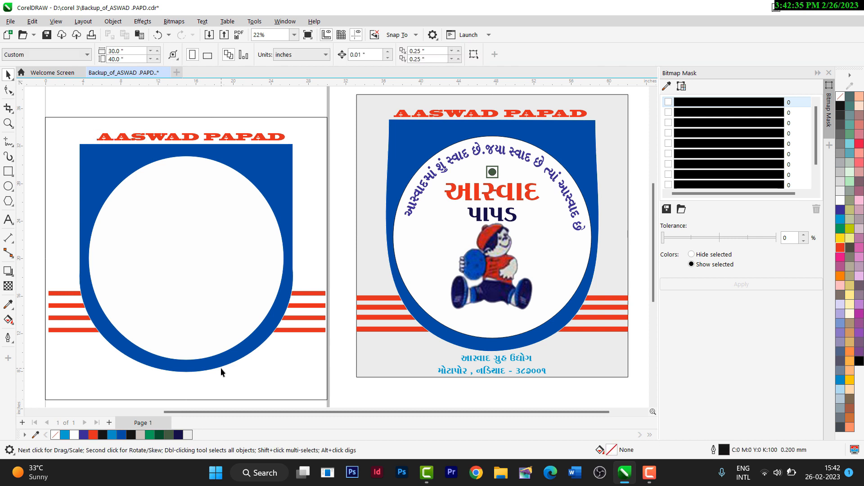
left_click(215, 139)
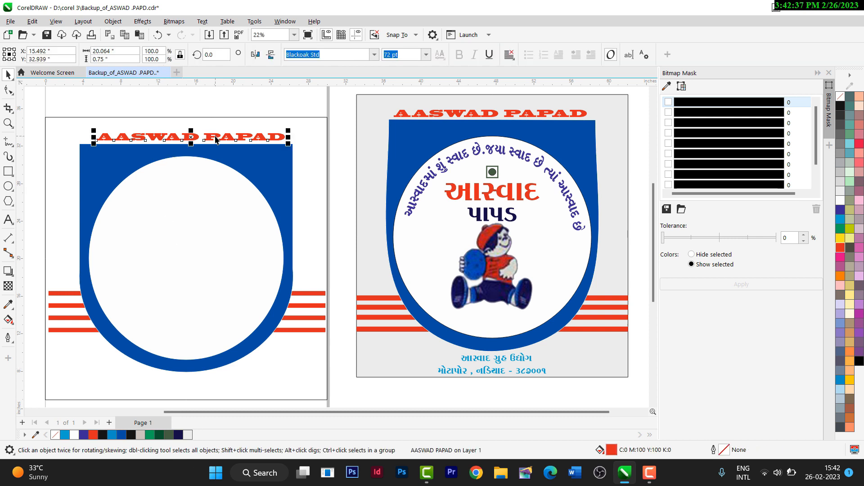
left_click_drag(215, 140, 215, 140)
Step: Give the white circle a black outline and make a smaller concentric copy of about 18.4 by 19.2 inches
left_click(113, 194)
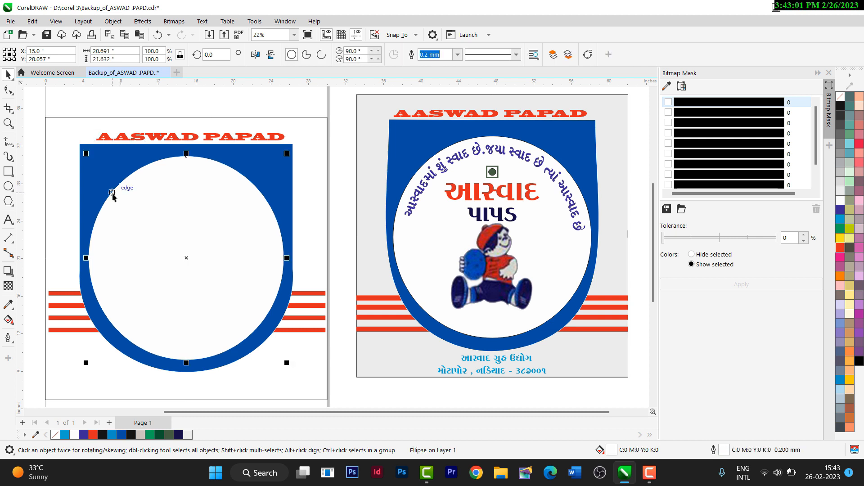
right_click(840, 107)
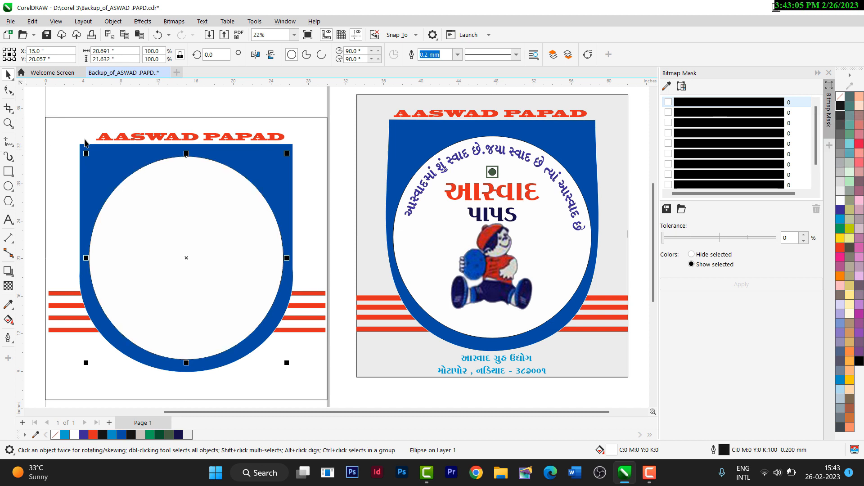
left_click_drag(86, 153, 97, 165)
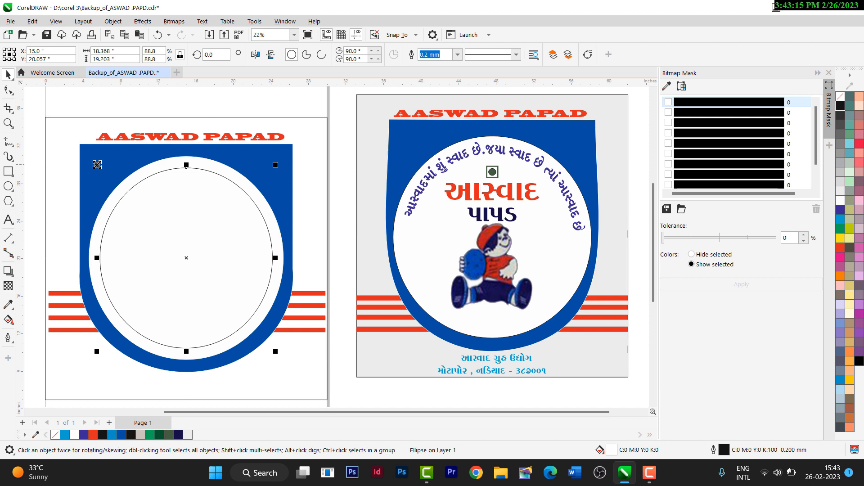
Step: Disconnect the computer from its current Wi-Fi network in the Windows quick settings
left_click(8, 220)
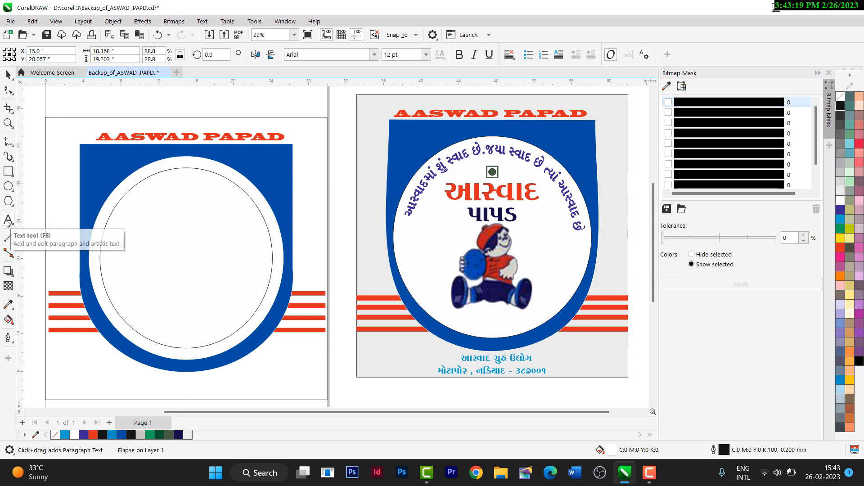
left_click(764, 472)
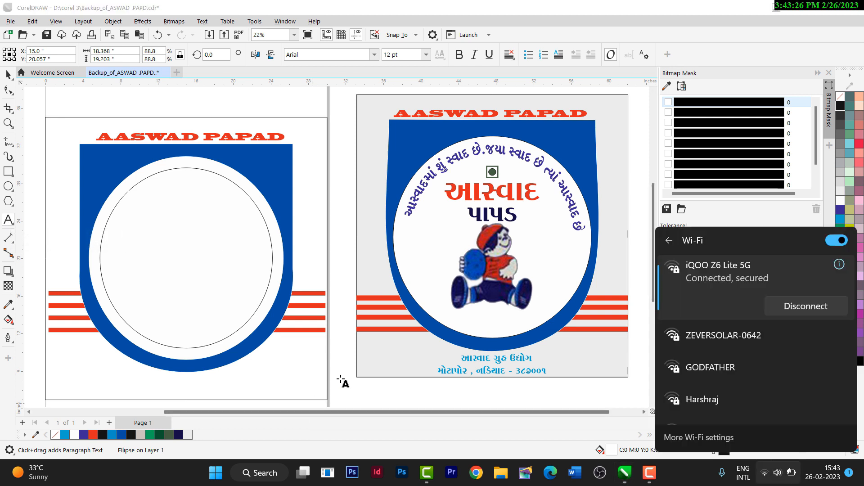
left_click(341, 378)
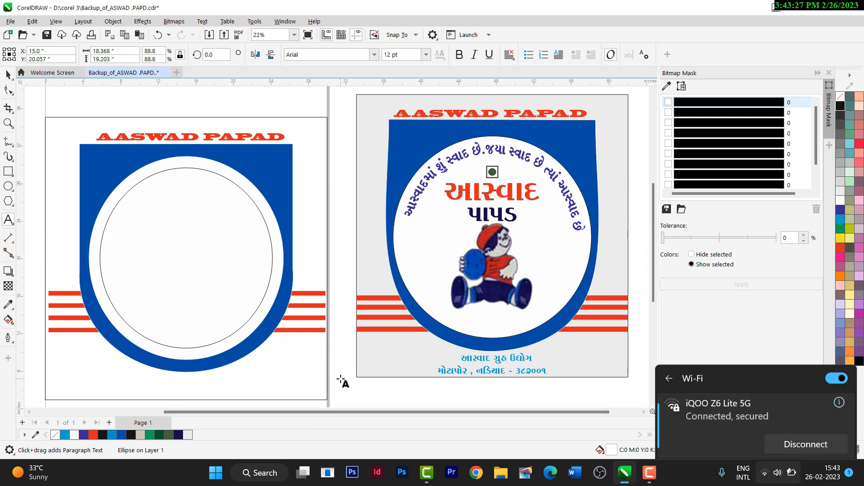
left_click(777, 472)
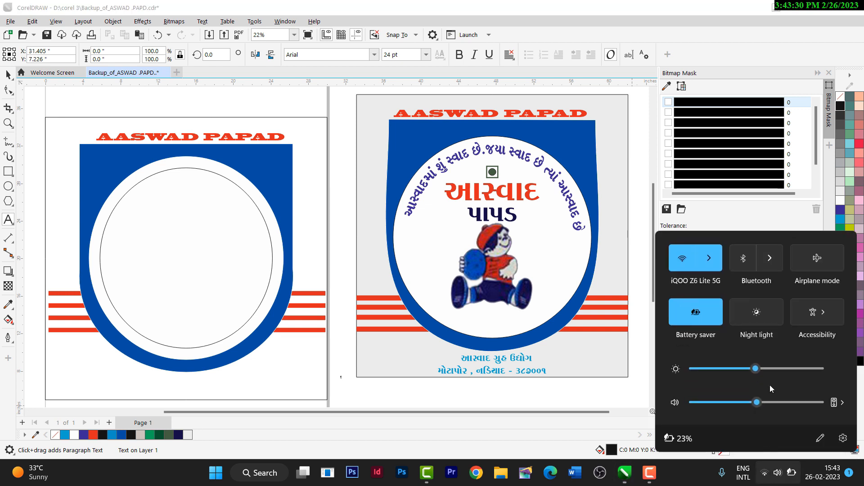
left_click(716, 253)
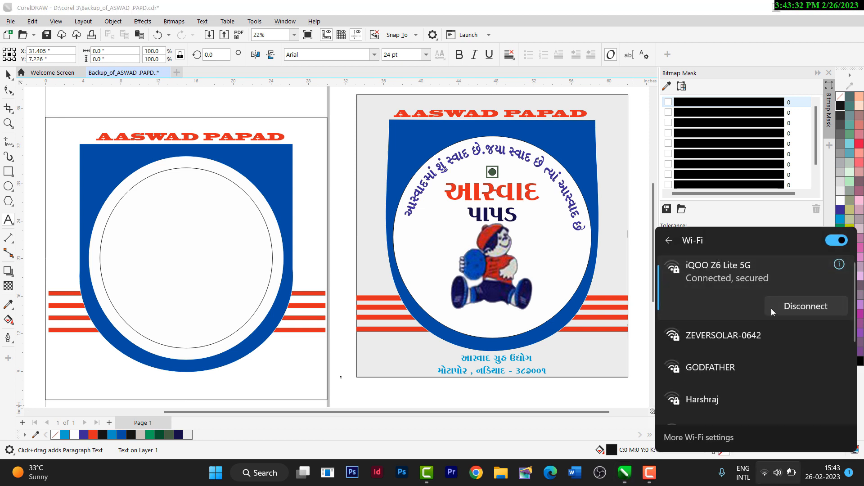
left_click(791, 308)
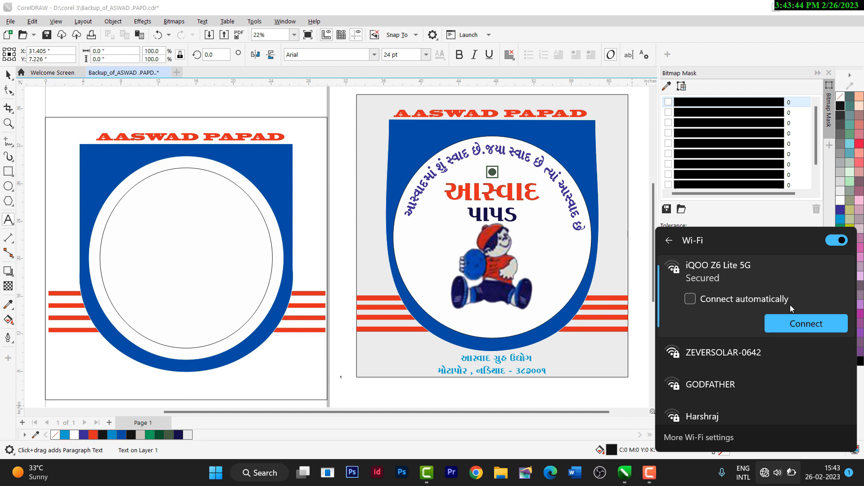
left_click(422, 403)
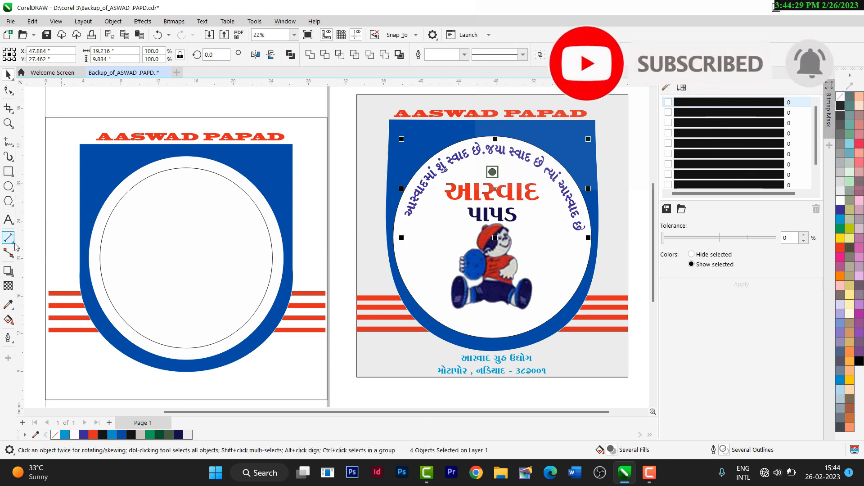
left_click(8, 219)
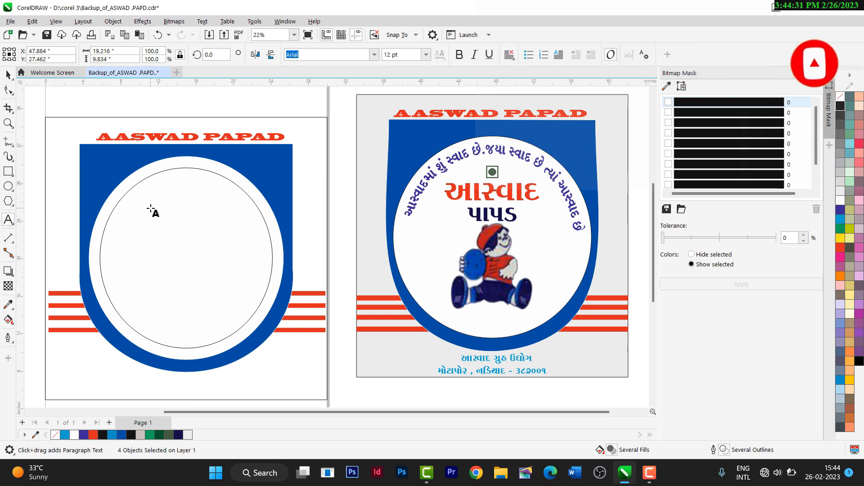
left_click(151, 209)
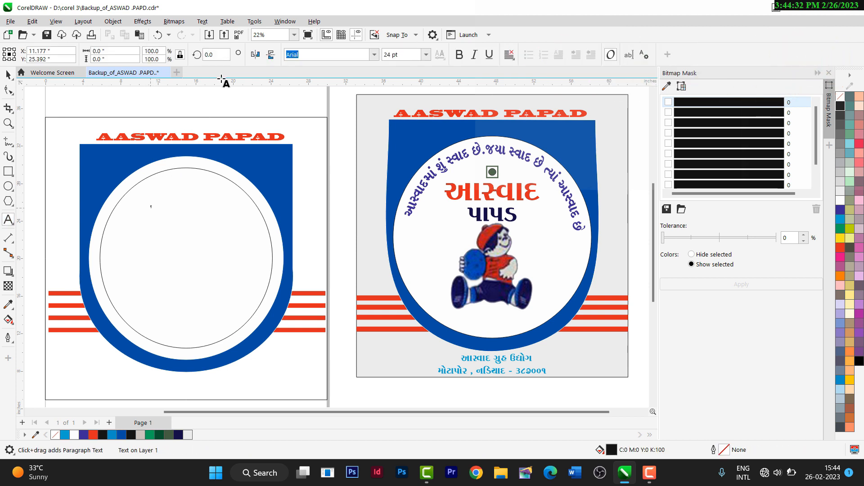
left_click(374, 55)
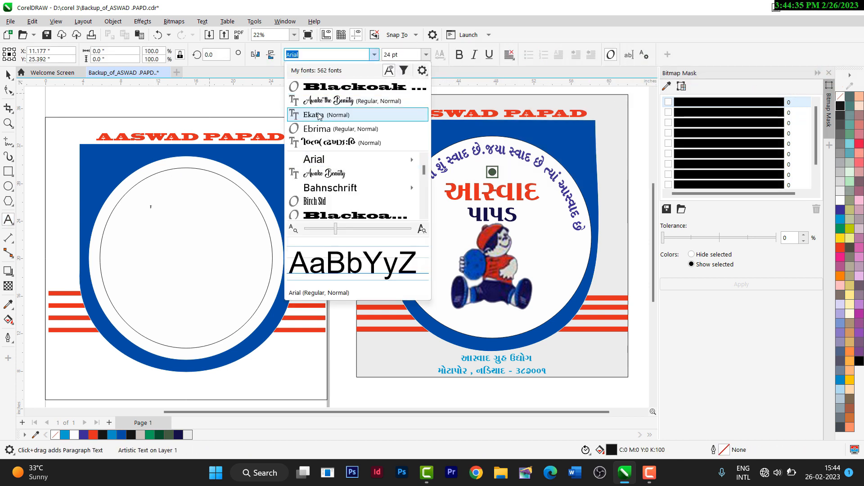
left_click(356, 142)
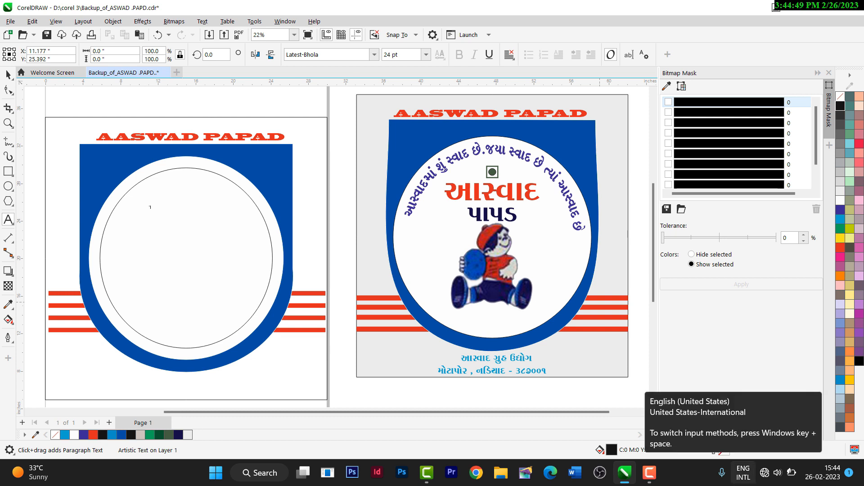
Step: Look through the installed Windows keyboard layouts for the Gujarati input options
left_click(749, 474)
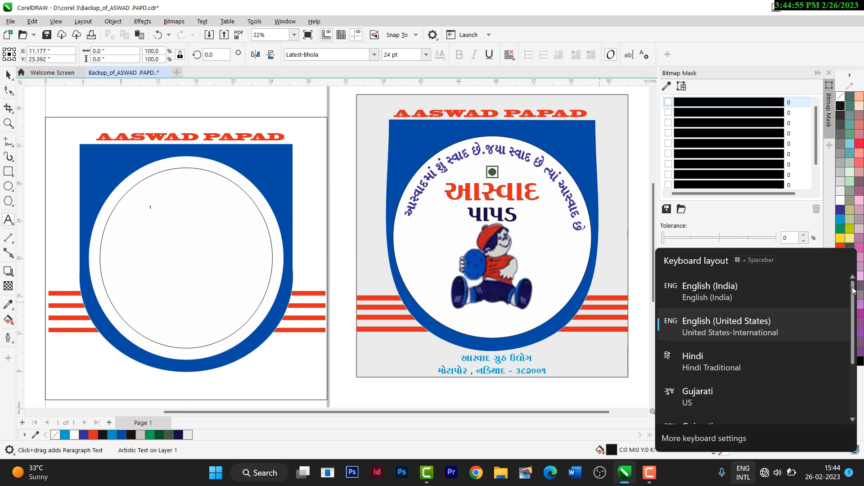
left_click_drag(850, 290, 851, 372)
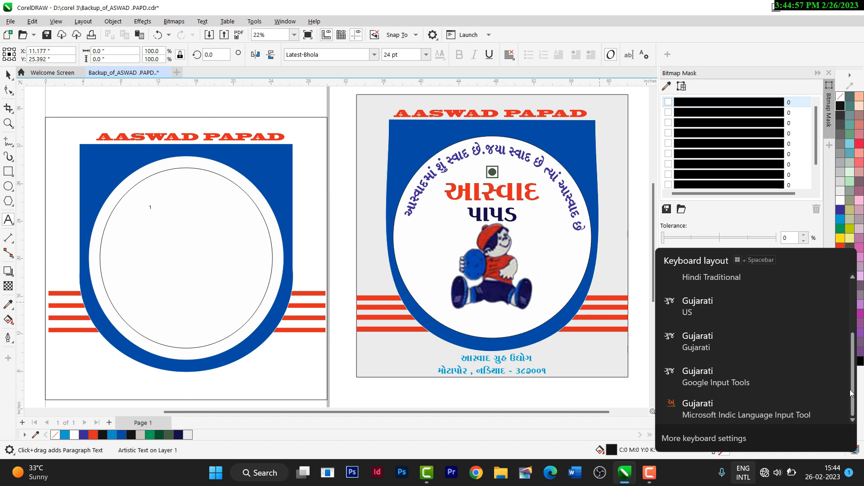
scroll(839, 350, "up", 5)
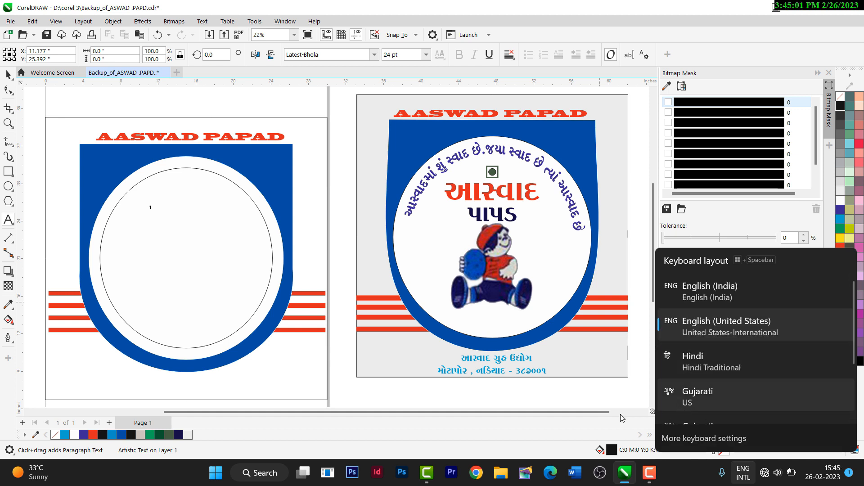
left_click(470, 425)
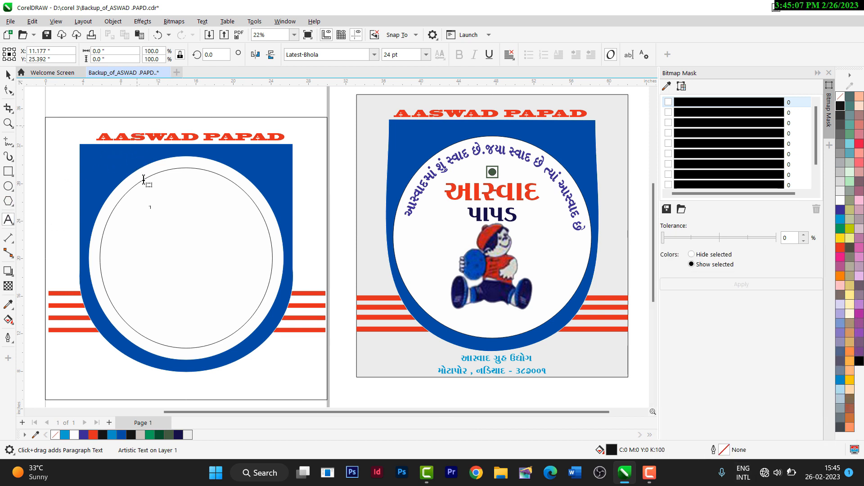
Step: Write the original's arched Gujarati slogan as artistic text in the Latest-Bhola font inside the inner circle
key("ctrl+z")
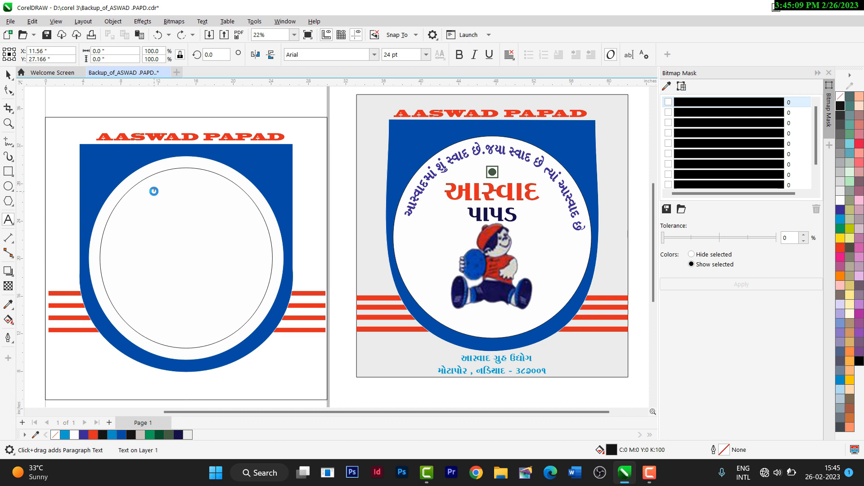
left_click(374, 56)
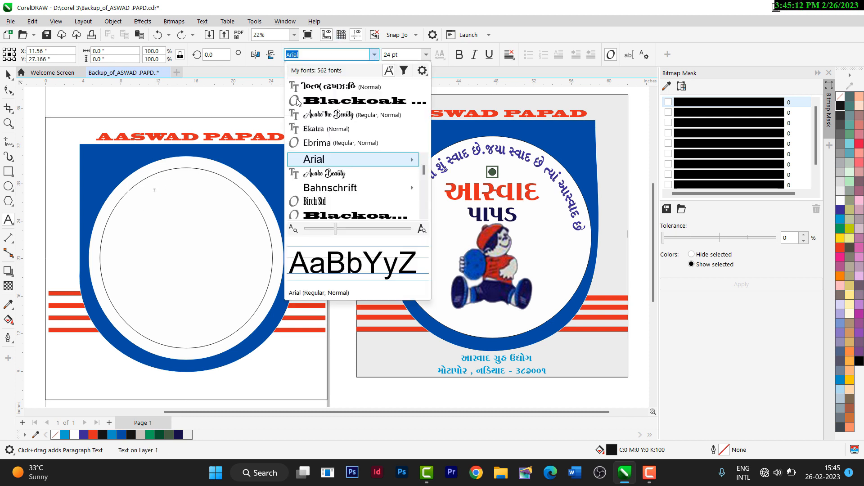
left_click(325, 86)
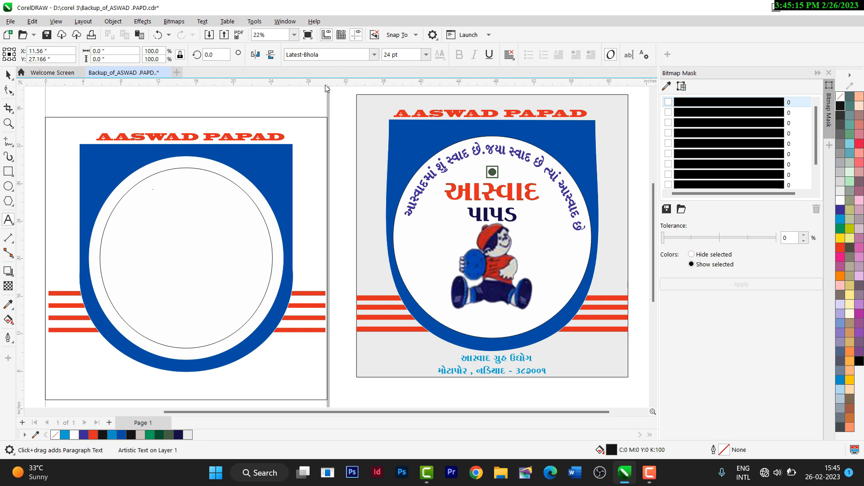
type("aA:JVNDF\\ XJ\\ :JFN K[. HY")
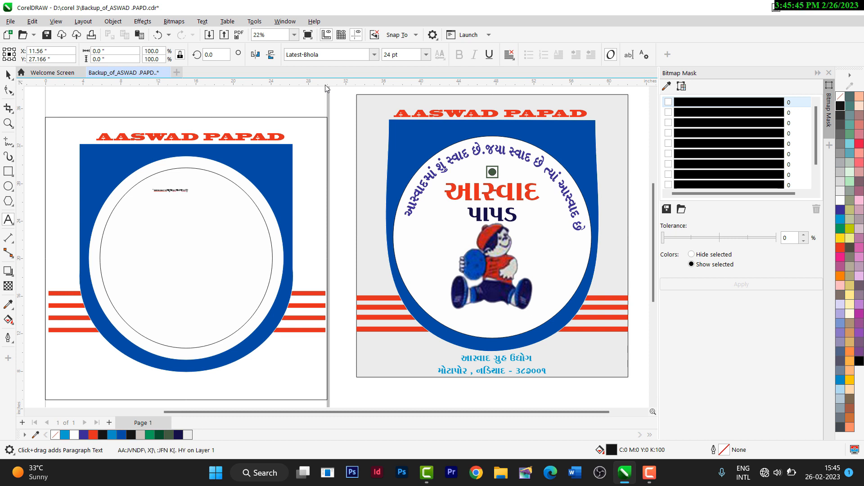
type("F\\ :J")
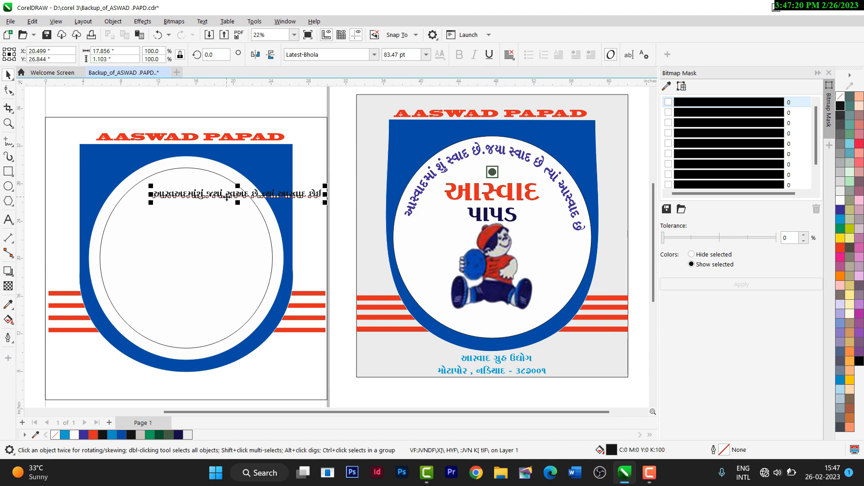
Step: Move the Gujarati slogan lower and further left across the circle and hide the non-printing characters
left_click_drag(223, 198, 205, 227)
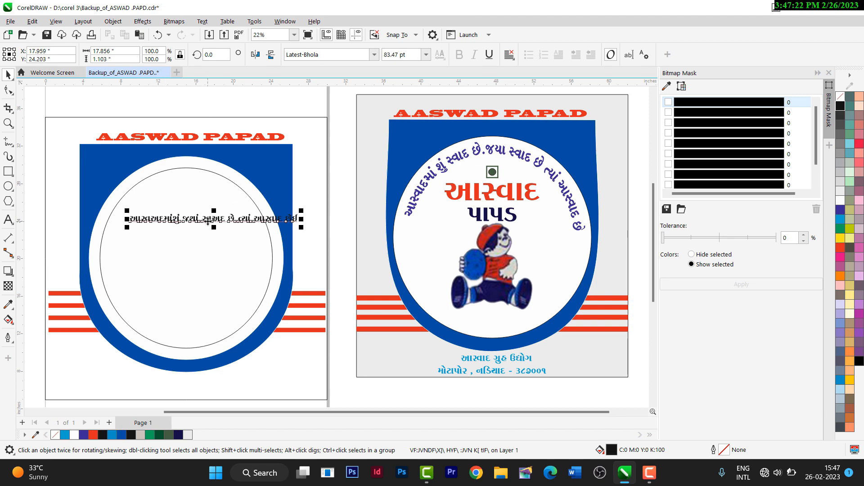
left_click(208, 220)
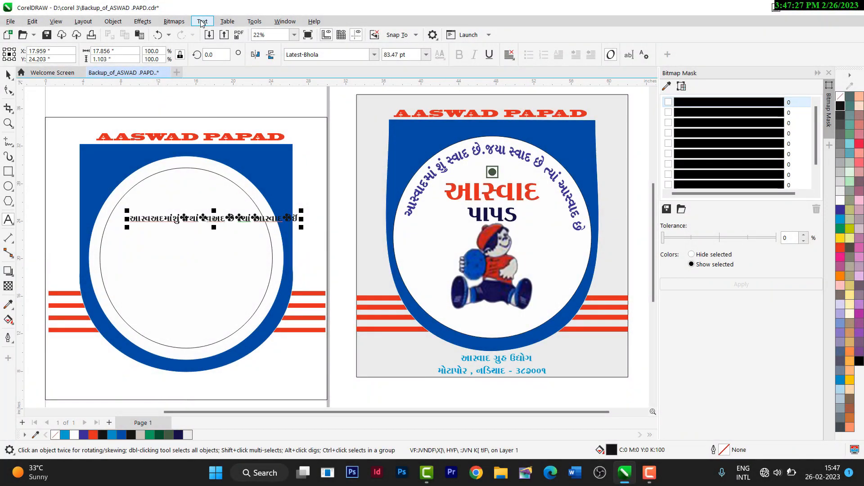
left_click(202, 22)
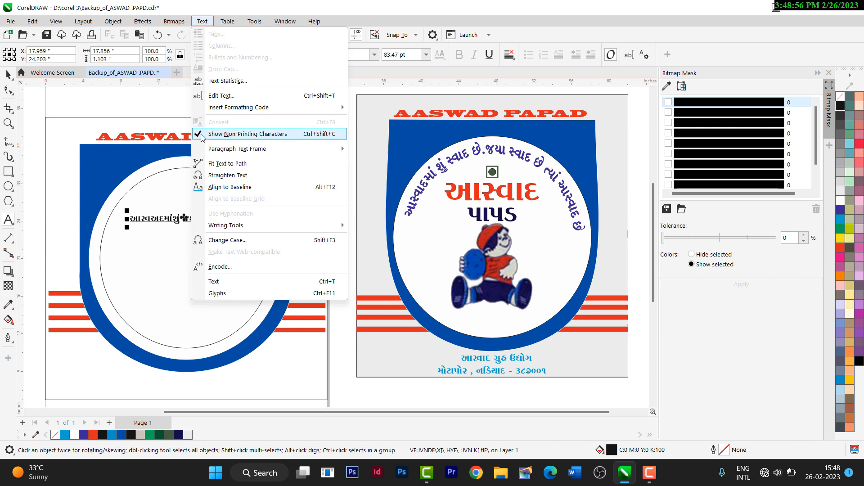
left_click(201, 134)
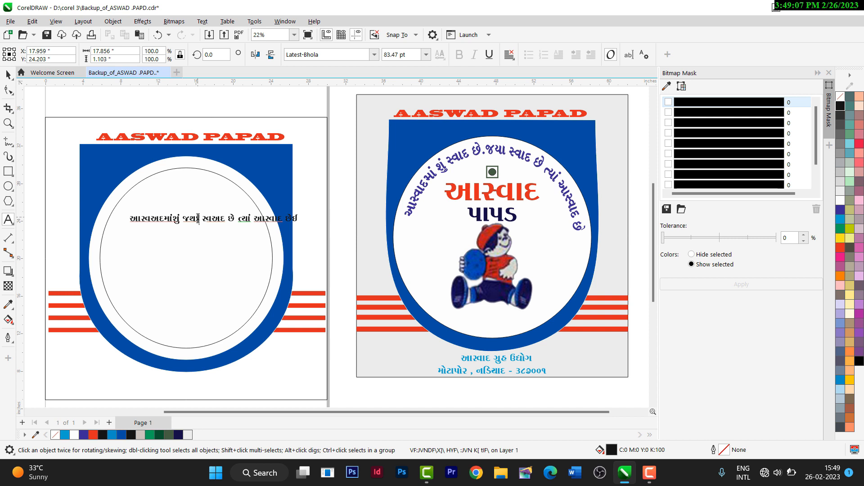
Step: Correct the slogan's misspelled letters so it reads આસ્વાદમાંશું જ્યાં સ્વાદ છે ત્યાં આસ્વાદ છે
key("Delete")
key("BackSpace")
key("BackSpace")
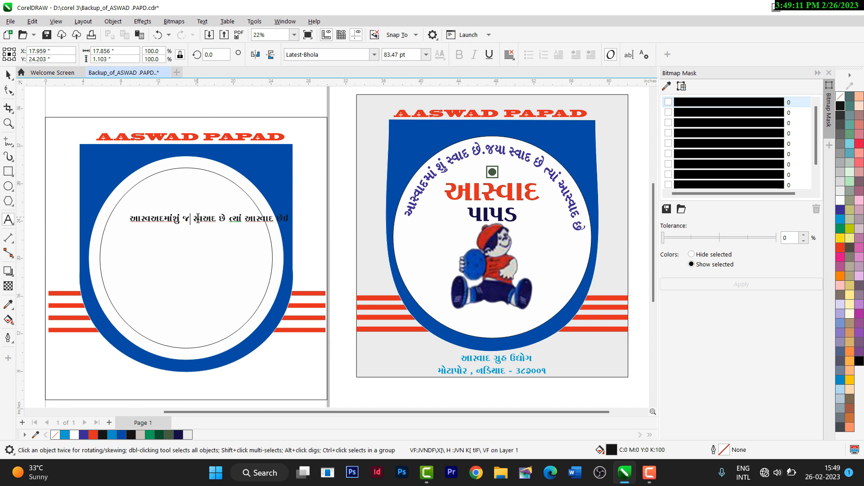
type("IF\\")
left_click(220, 222)
key("BackSpace")
type("F")
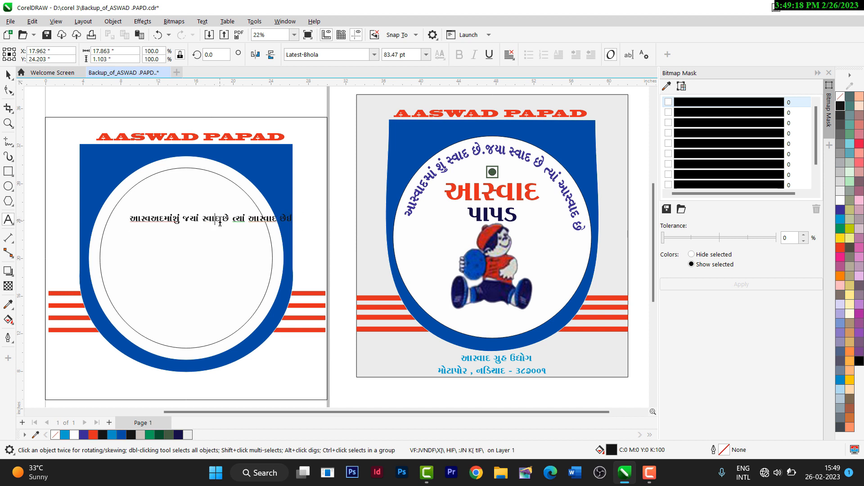
left_click(289, 220)
key("BackSpace")
left_click(157, 219)
key("BackSpace")
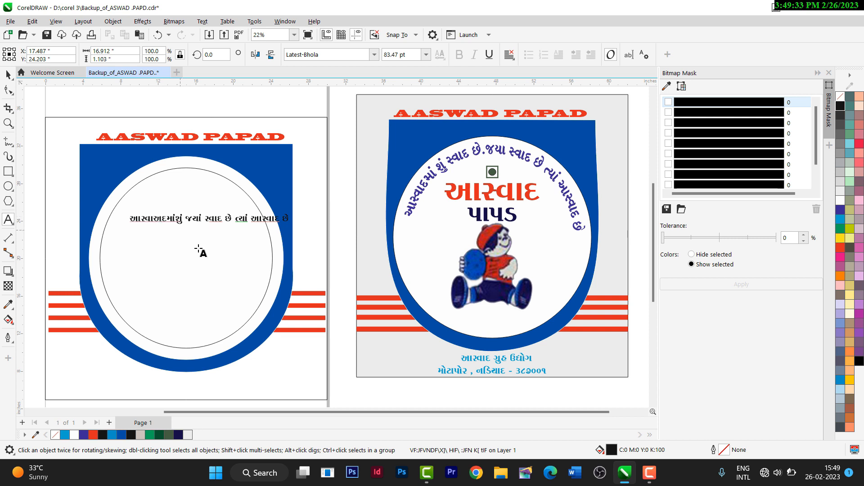
key("Escape")
Step: Enlarge the slogan to about 138 pt and fit it to the path of the inner circle
left_click(8, 75)
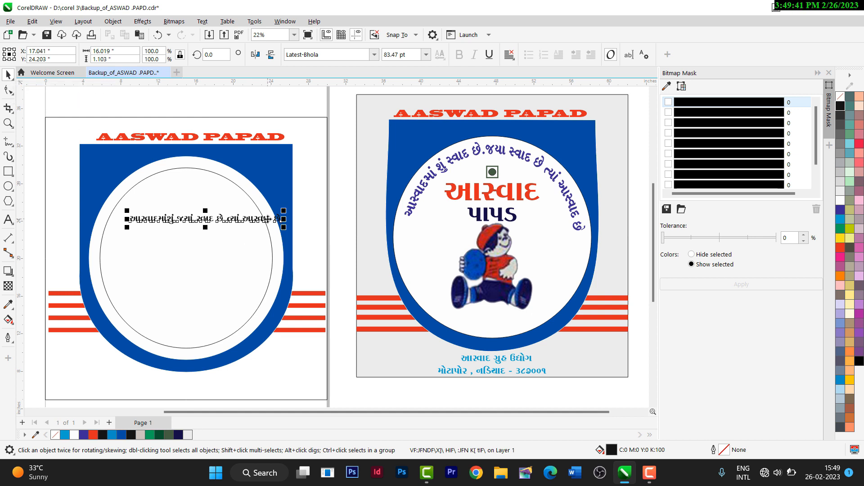
left_click_drag(267, 219, 359, 312)
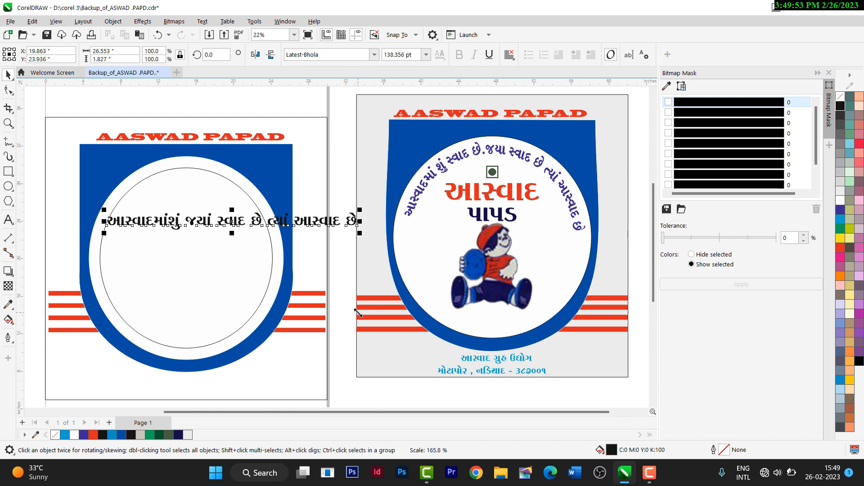
left_click(231, 180, "shift")
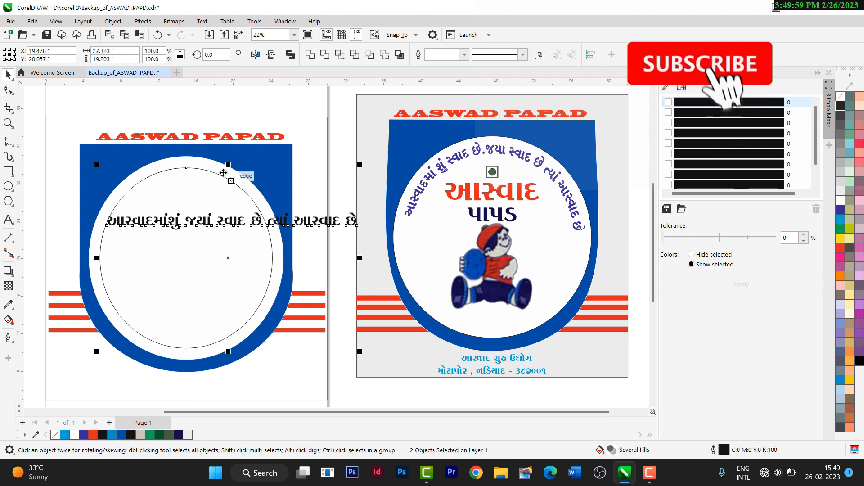
left_click(197, 24)
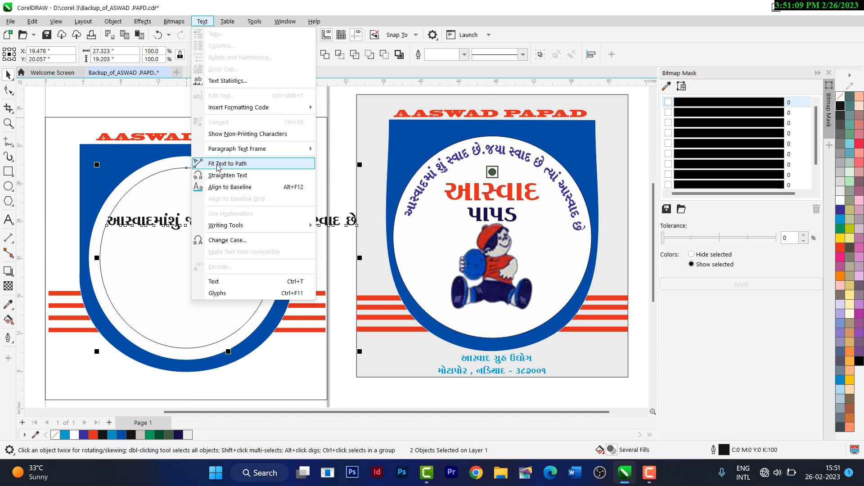
left_click(217, 164)
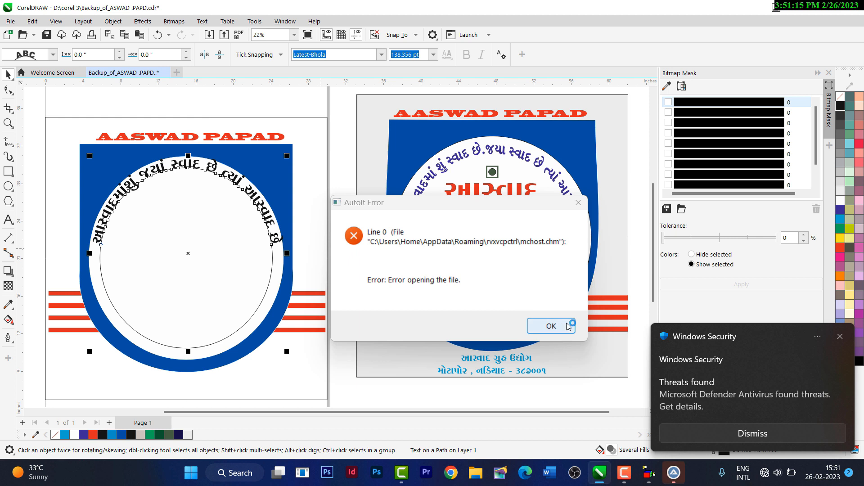
left_click(560, 323)
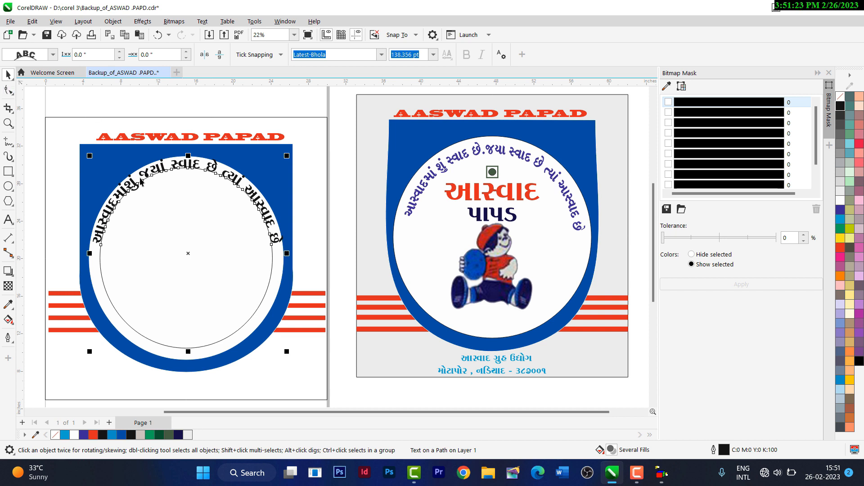
Step: Delete the inner circle that served as the slogan's path, keeping the curved text
left_click(68, 87)
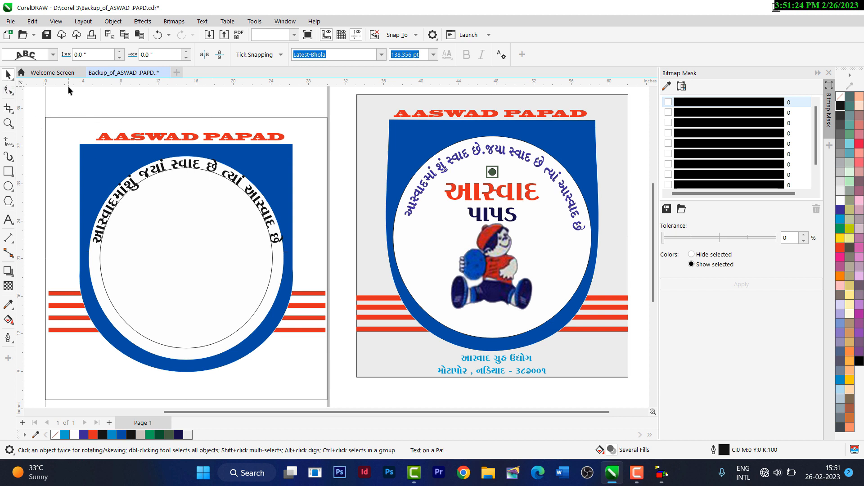
left_click(8, 90)
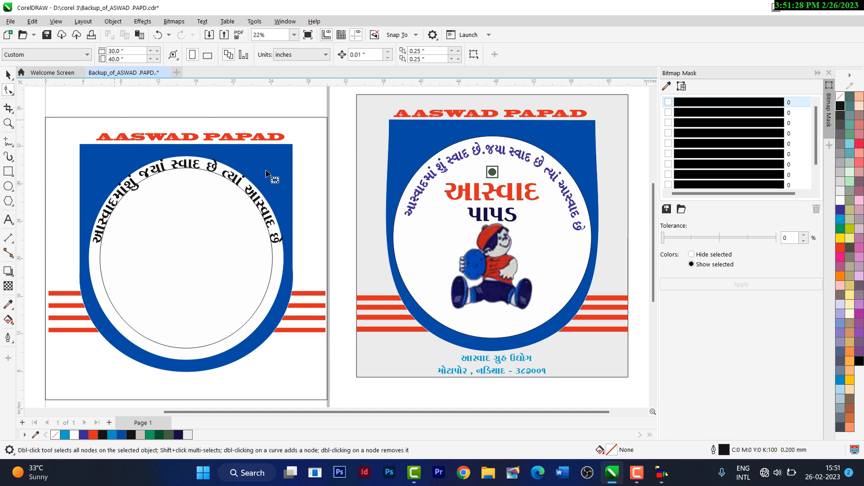
left_click(271, 271)
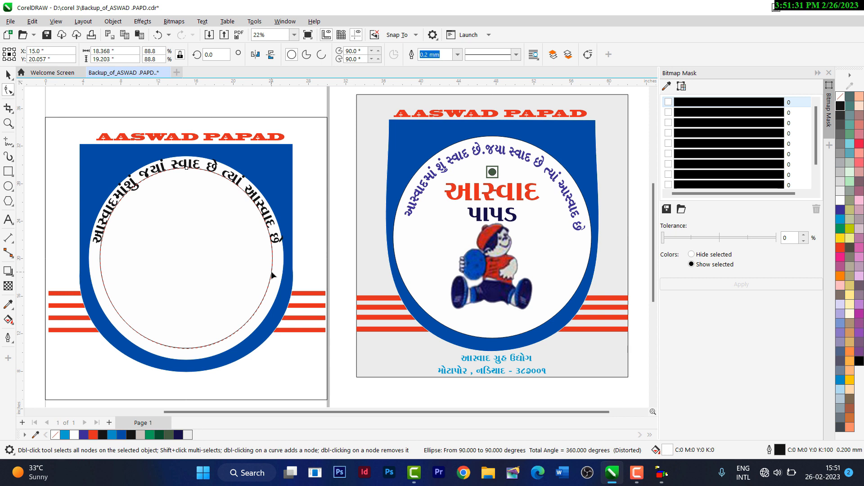
key("Escape")
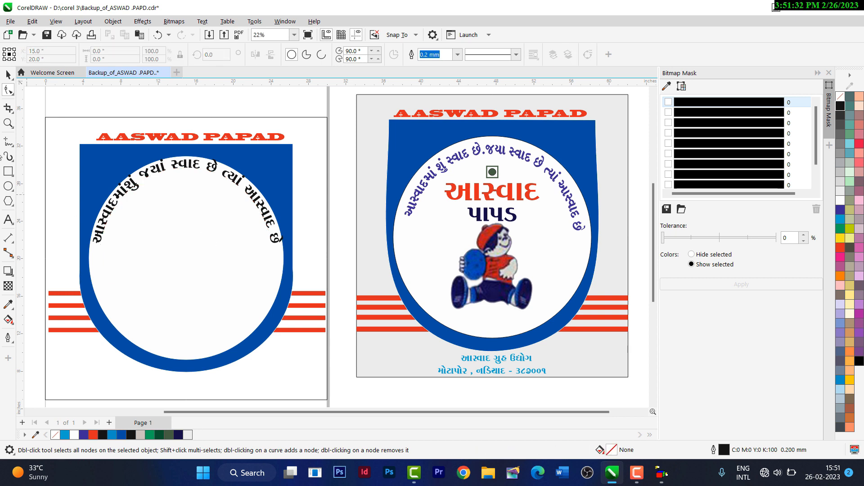
Step: Scale the arched slogan down proportionally about its centre to about 17.5 inches wide, inside the white circle
left_click(13, 76)
left_click(274, 240)
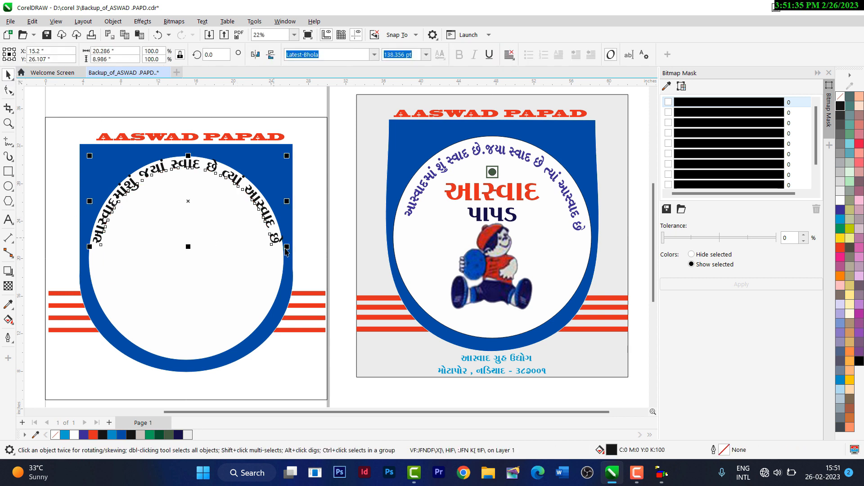
left_click_drag(286, 247, 284, 243)
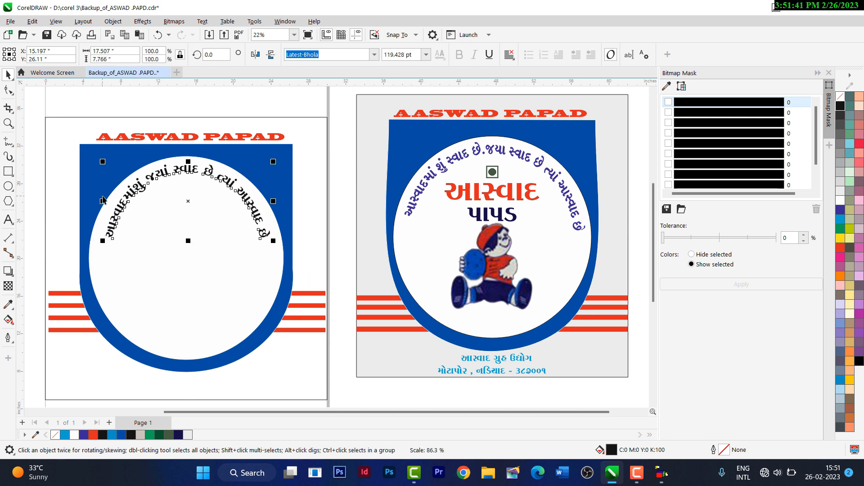
Step: Try to stretch the arched slogan horizontally about its centre to about 19.1 inches wide
left_click_drag(103, 202, 95, 202)
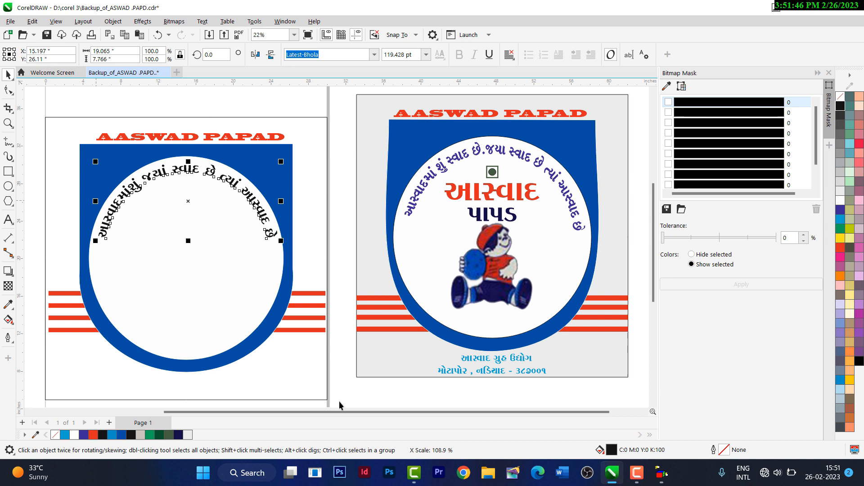
left_click(276, 375)
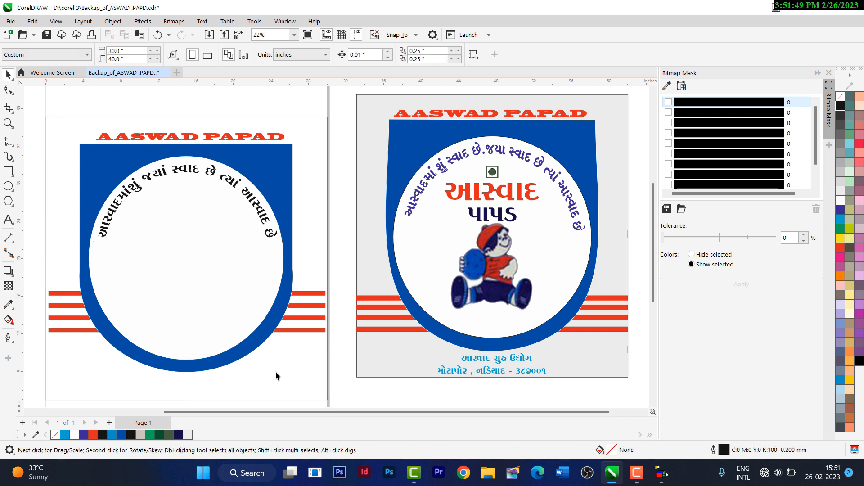
left_click(192, 172)
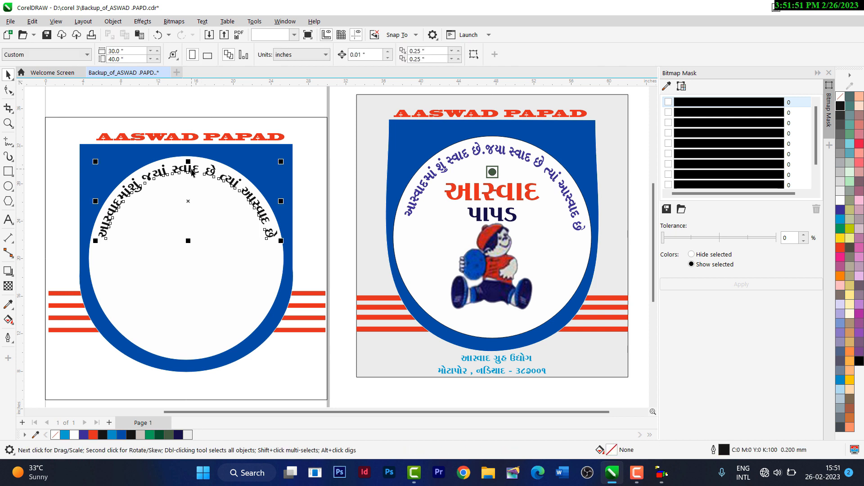
key("ctrl+z")
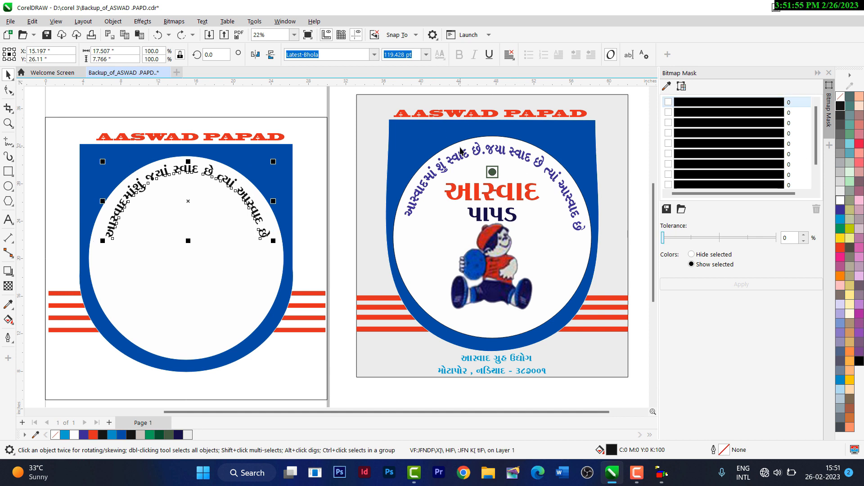
Step: Sample the violet of the original's arched slogan and apply it to the new arched slogan
left_click(8, 308)
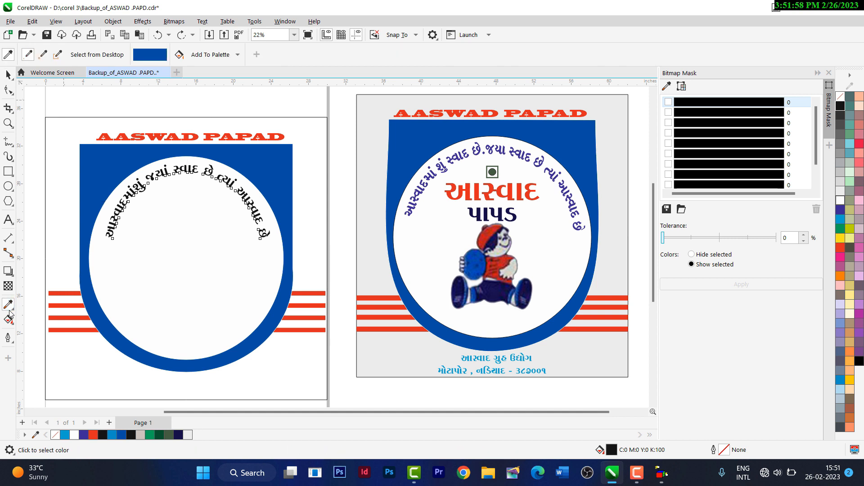
left_click(405, 212)
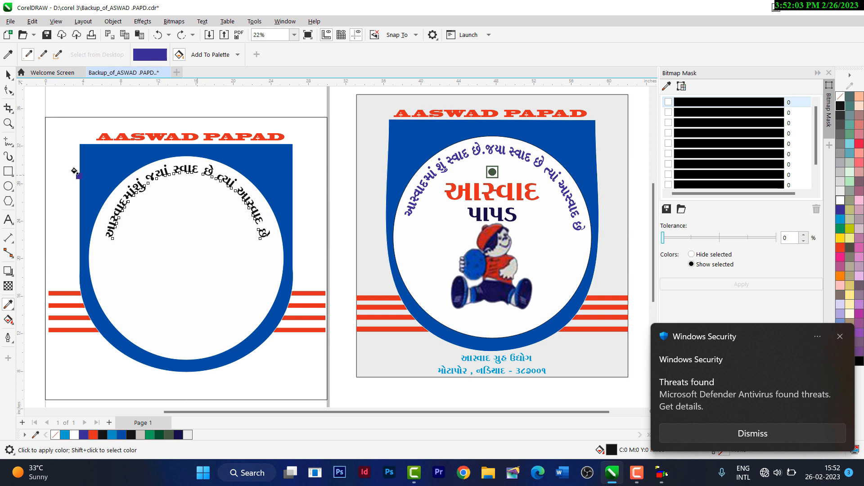
left_click(261, 233)
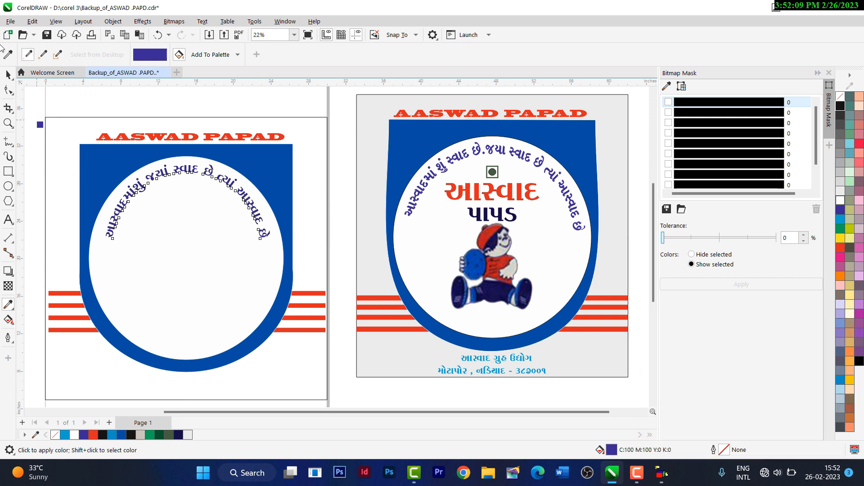
left_click(8, 75)
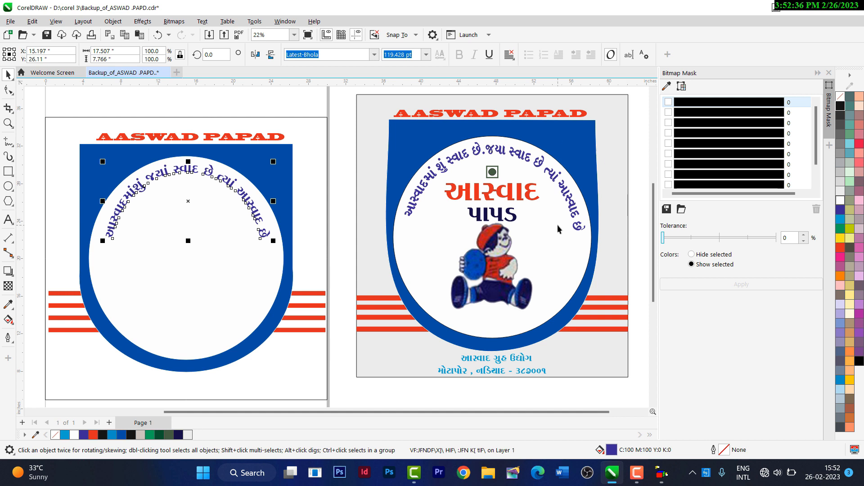
Step: Try to extract the boy picture from its PowerClip frame in the original label
left_click(505, 294)
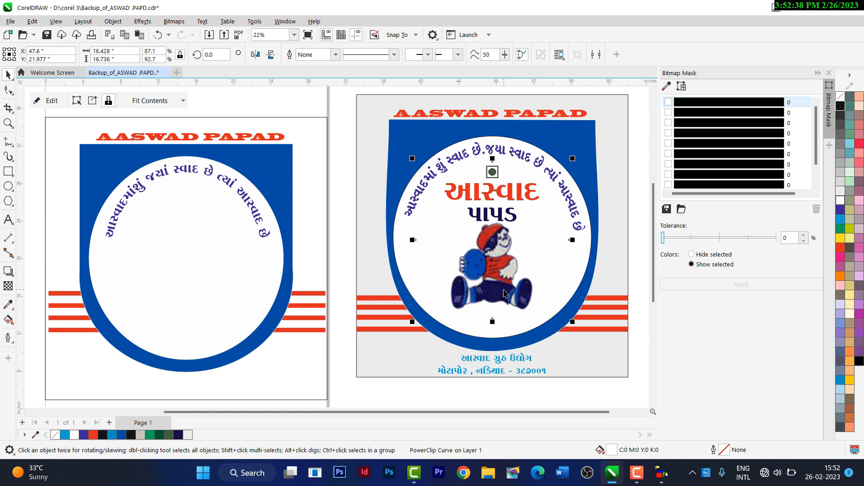
left_click(94, 102)
left_click(505, 278)
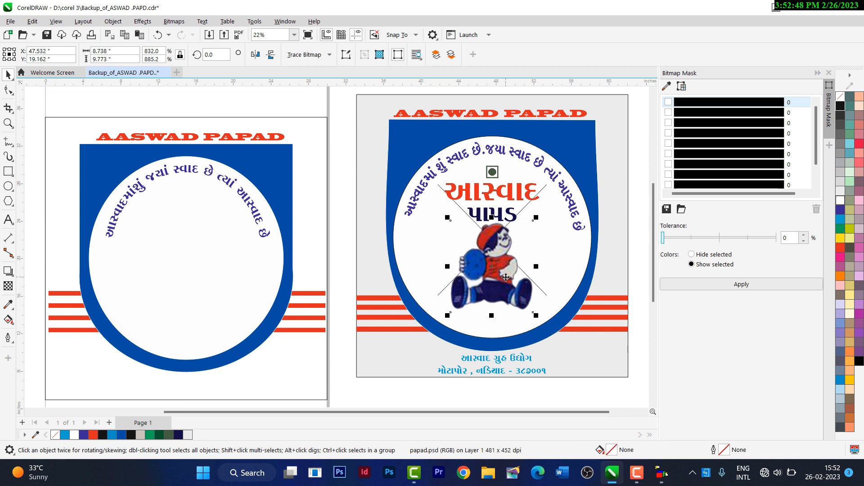
key("ctrl+z")
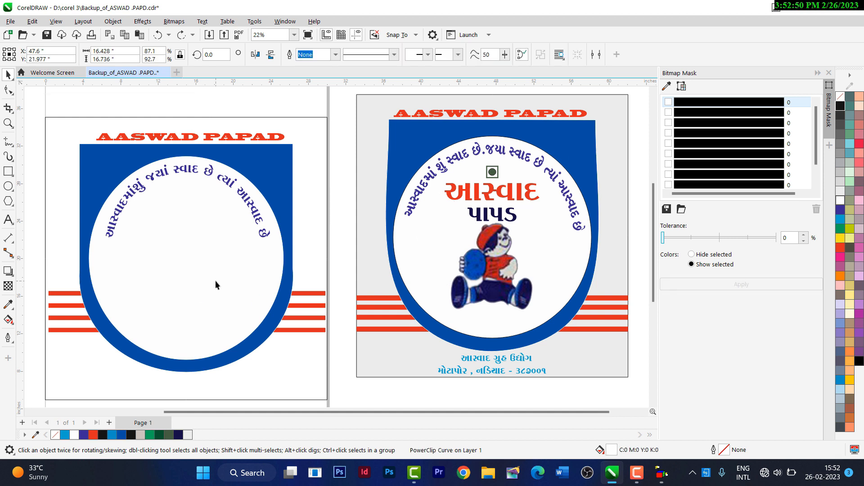
Step: Copy the original's boy picture into the new label's white circle, enlarging it about its centre to about 9.9 inches wide and lowering it slightly
key("ctrl+shift+z")
scroll(215, 280, "down", 2)
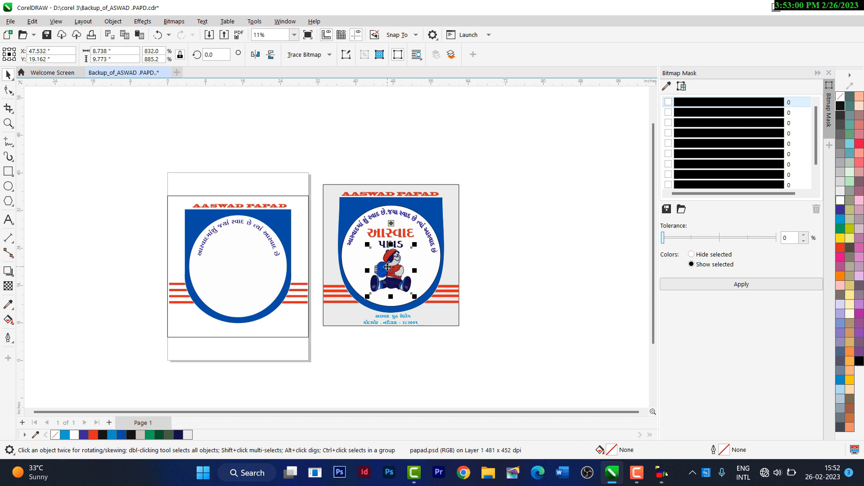
left_click_drag(392, 268, 239, 275)
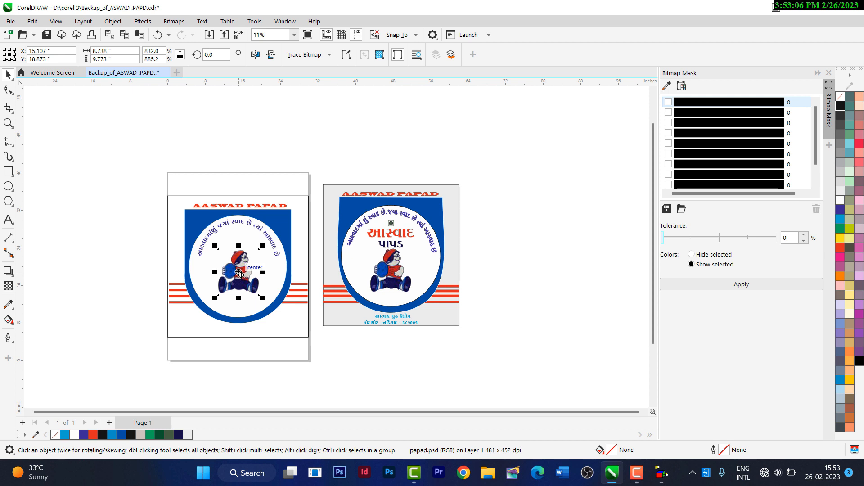
scroll(240, 273, "up", 2)
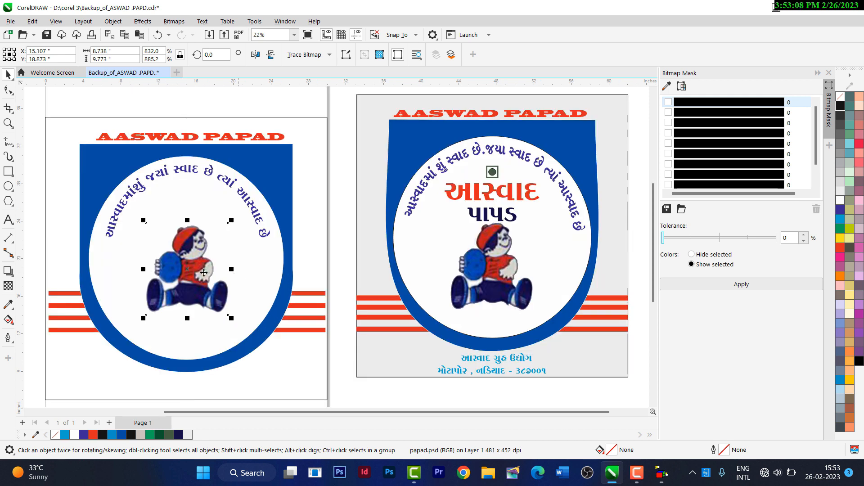
left_click_drag(189, 267, 187, 270)
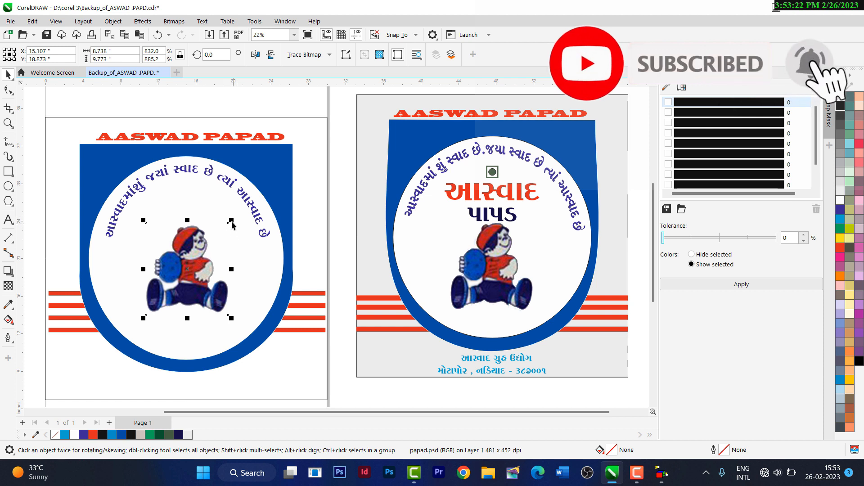
left_click_drag(231, 220, 237, 211)
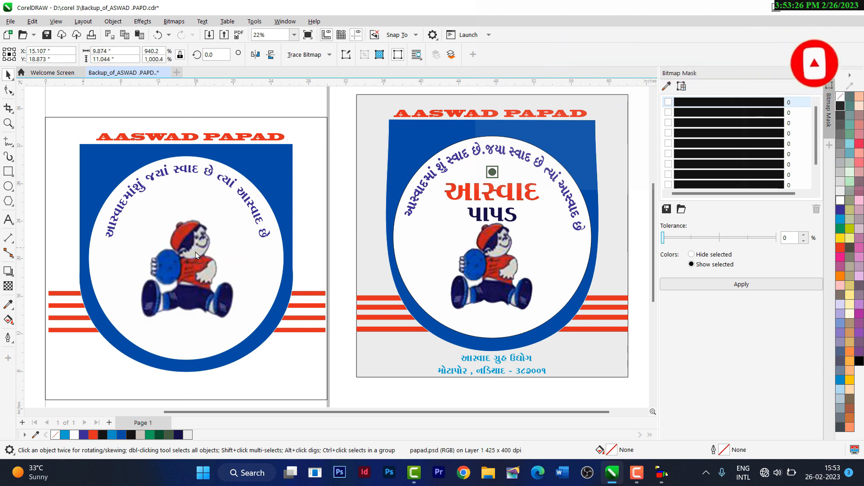
left_click_drag(195, 252, 195, 261)
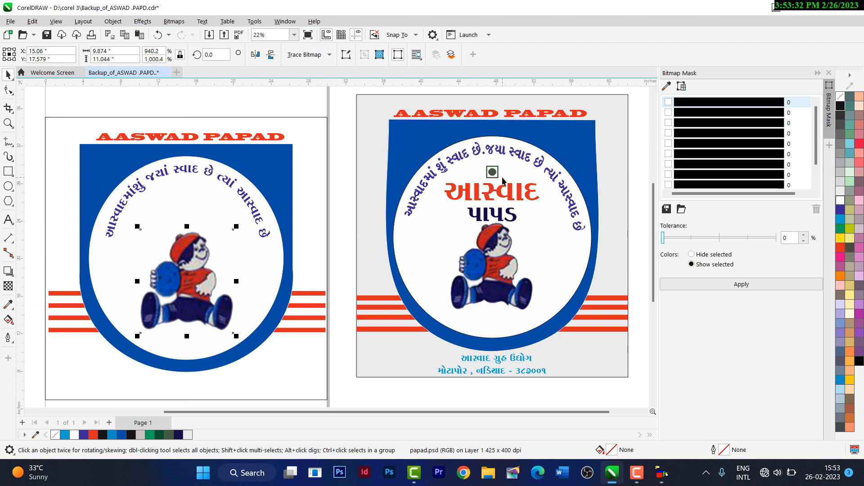
Step: Draw a rectangle about 2.5 by 2.4 inches above the boy picture and colour its outline teal, C60 M0 Y40 K20
left_click(14, 171)
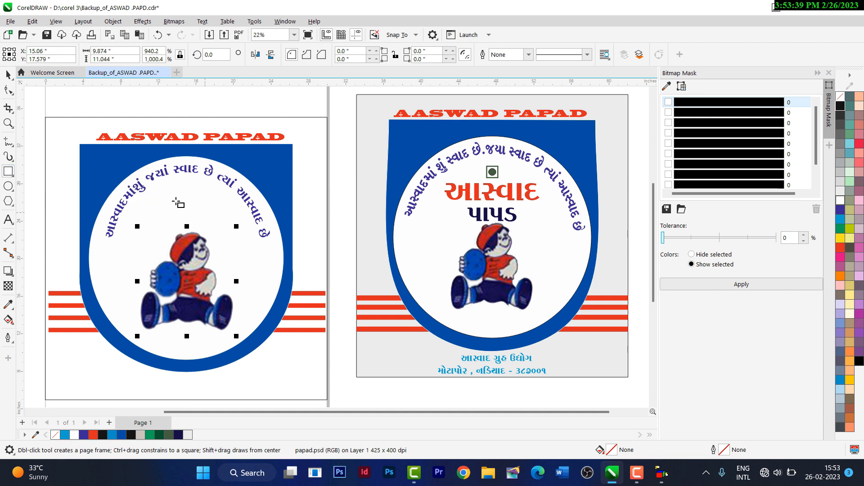
left_click_drag(169, 190, 192, 213)
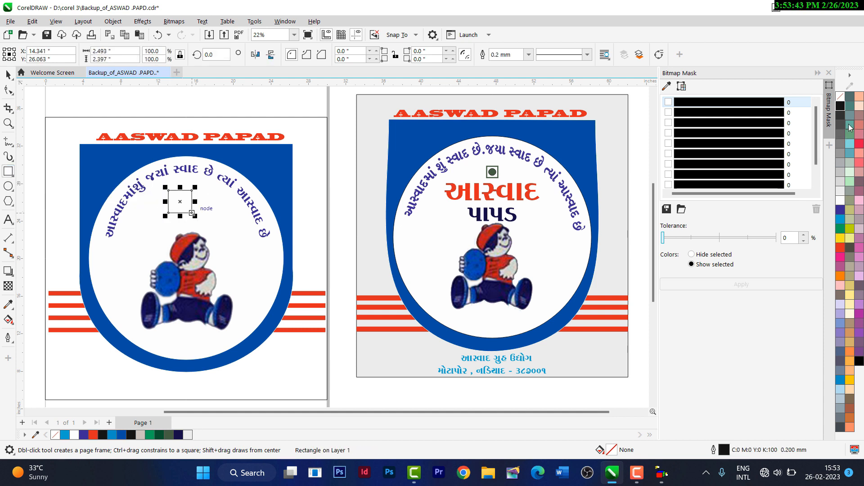
right_click(849, 128)
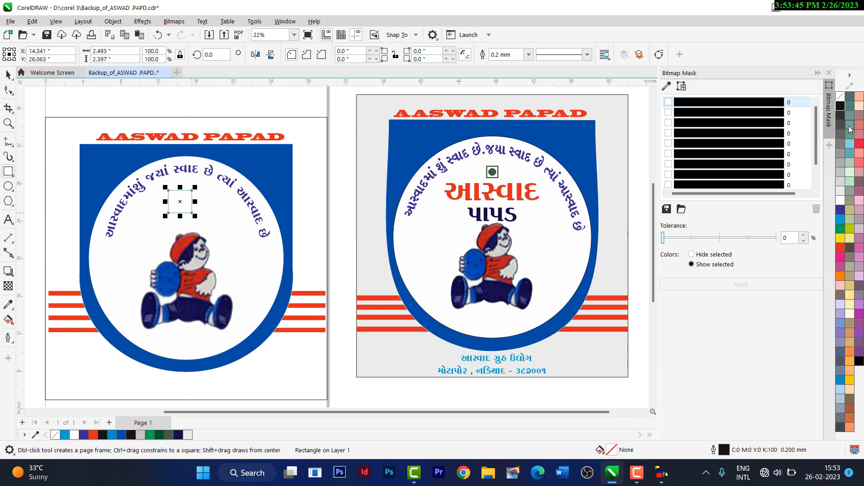
Step: Set the teal square's outline width to 4.0 mm, trying 10.0 mm and 3.0 mm first
left_click(528, 55)
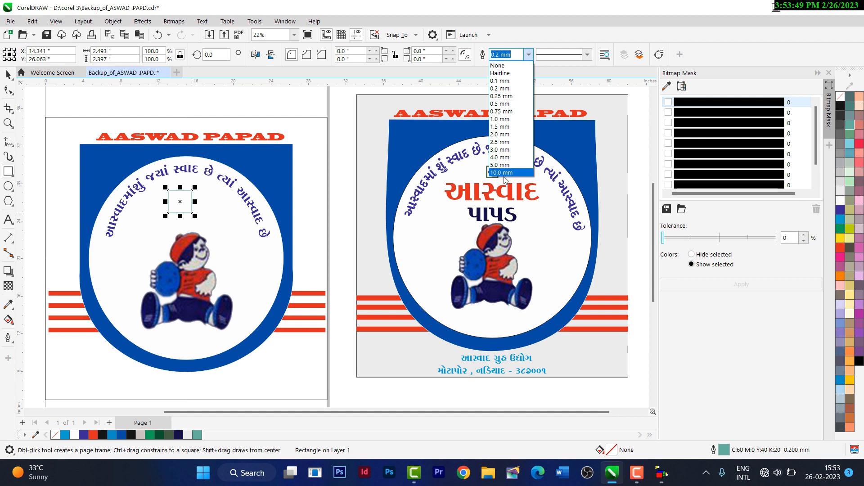
left_click(504, 173)
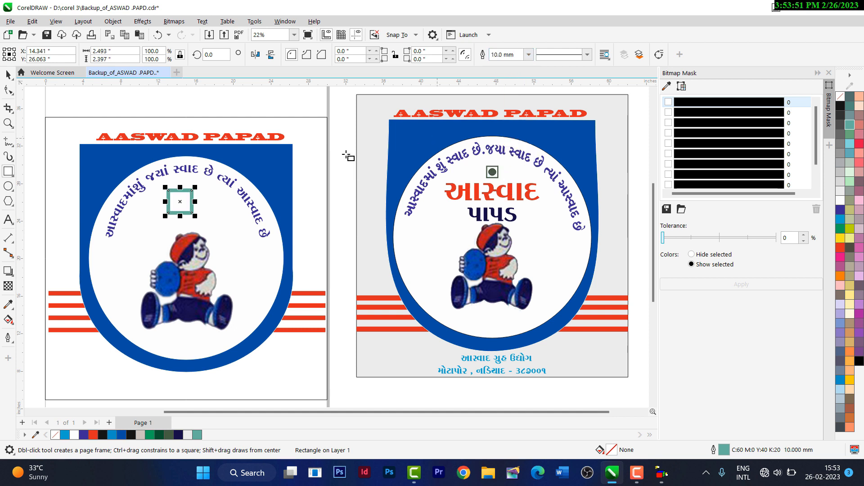
left_click(529, 55)
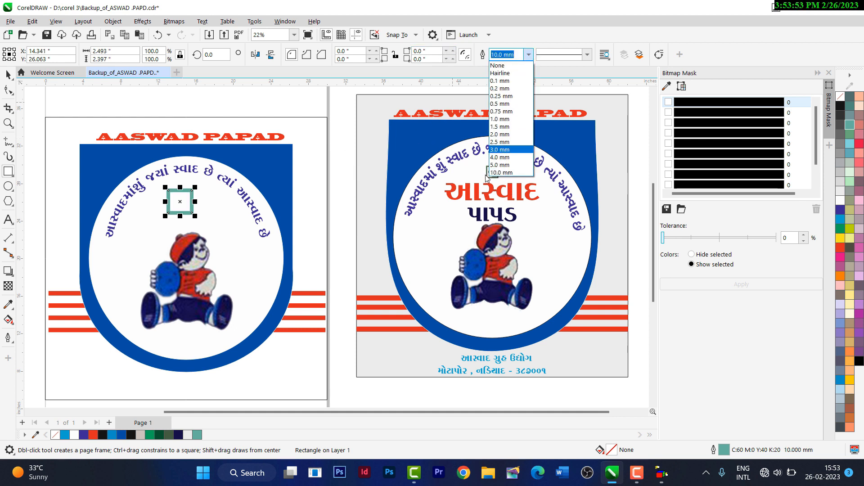
left_click(501, 150)
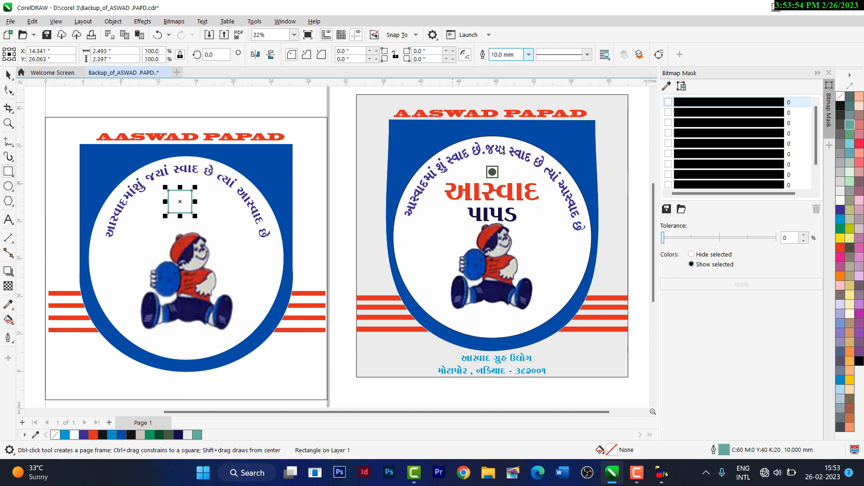
left_click(528, 55)
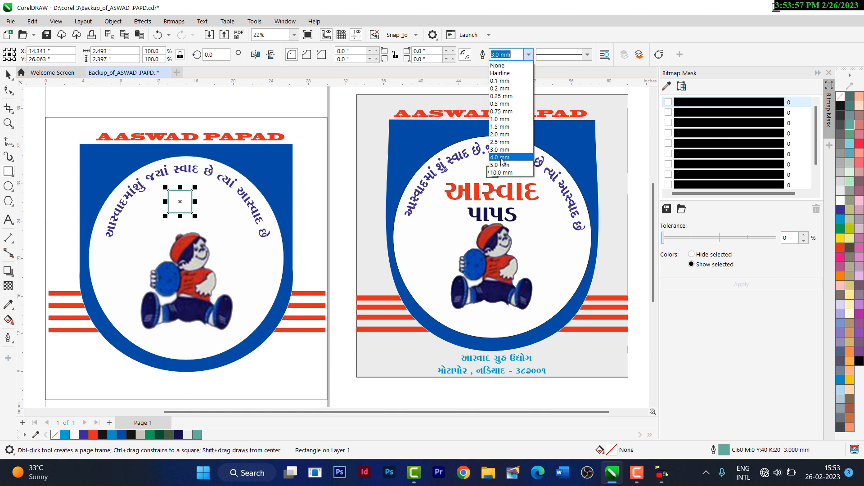
left_click(502, 157)
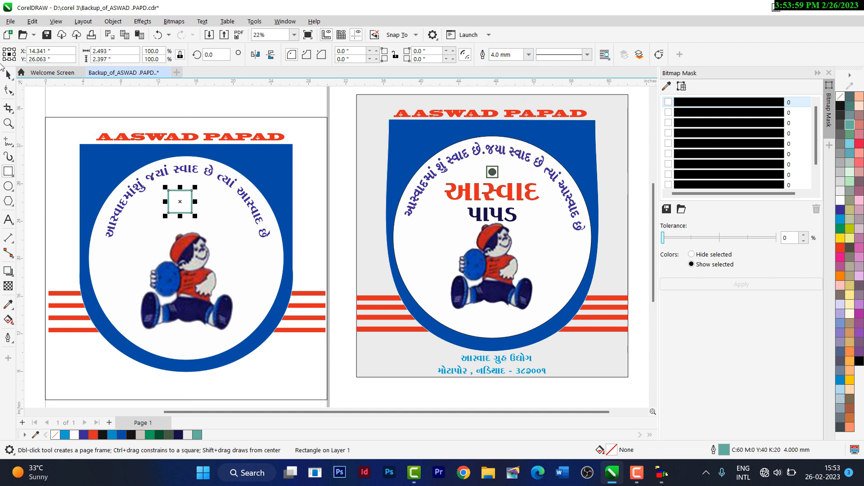
left_click(8, 74)
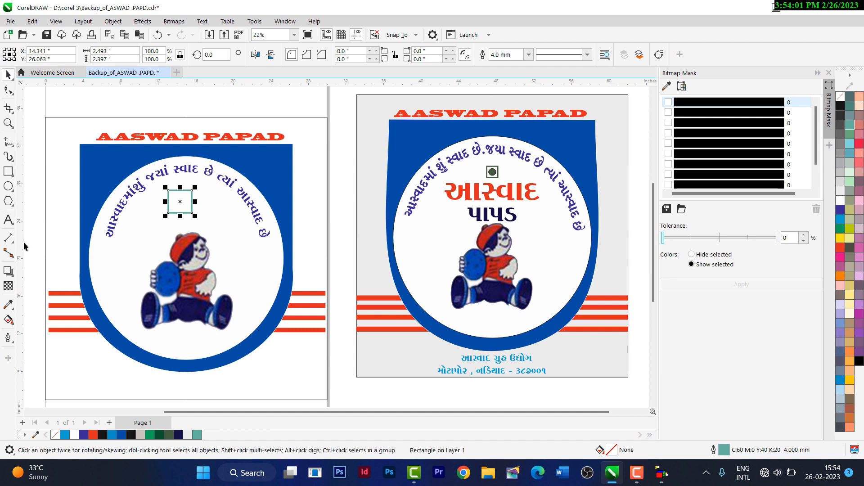
Step: Draw an ellipse about 1.4 by 1.7 inches near the square, filled teal C60 M0 Y40 K20 with no outline
left_click(9, 187)
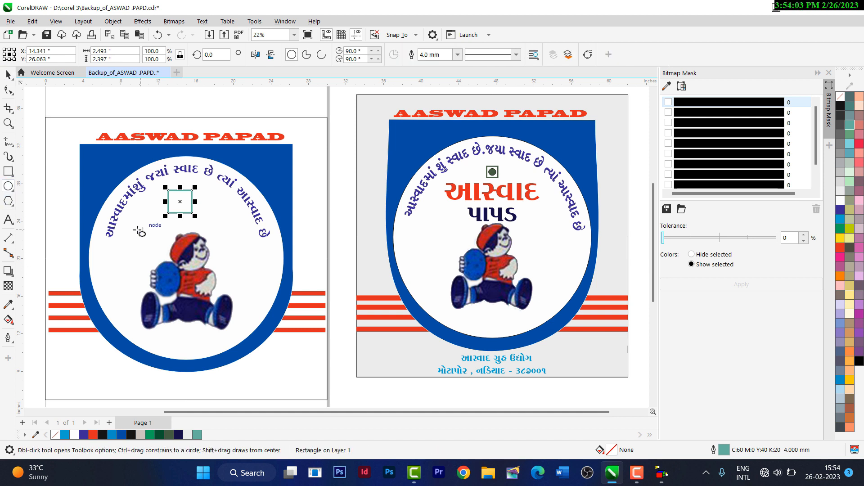
left_click_drag(140, 230, 156, 248)
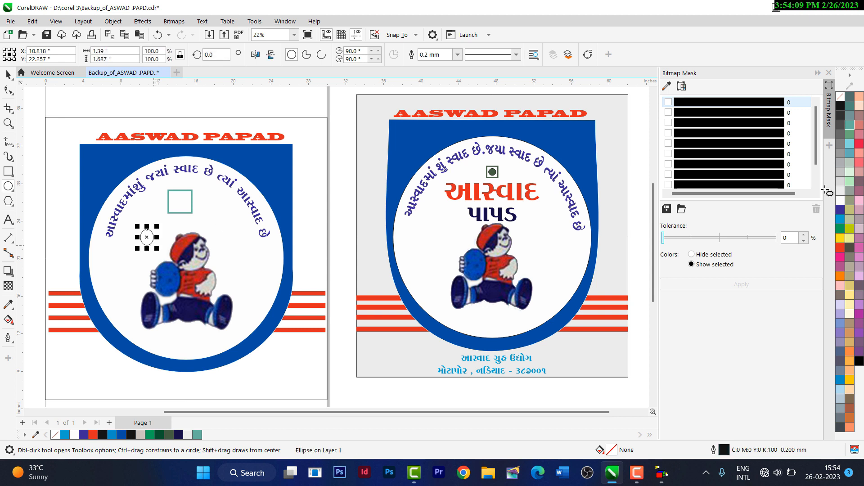
left_click(849, 128)
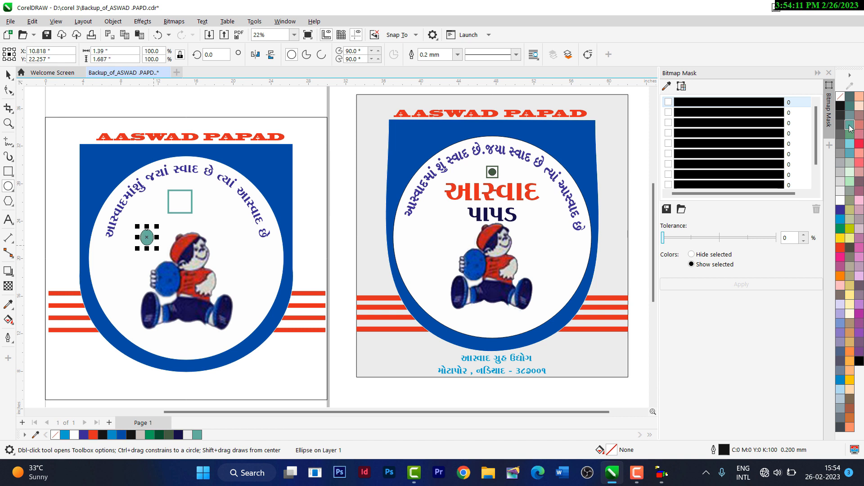
right_click(839, 97)
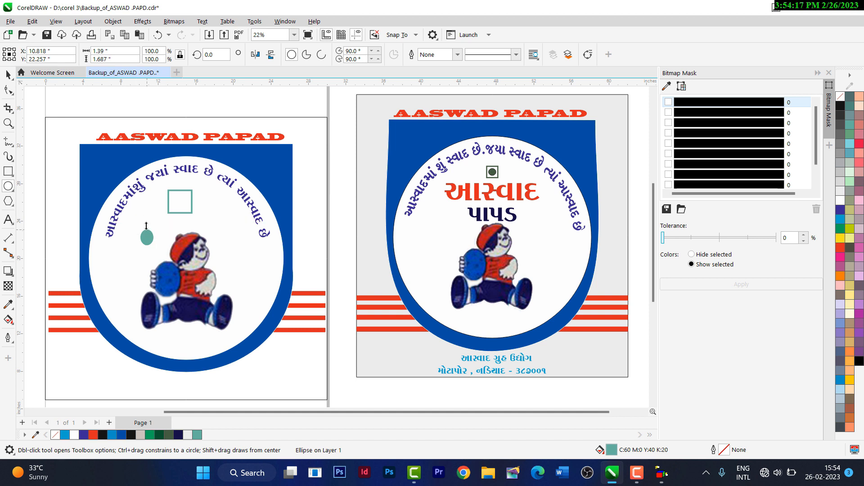
Step: Undo a vertical squash of the teal ellipse and scale it down proportionally to about 1.1 inches wide
left_click_drag(147, 228, 147, 231)
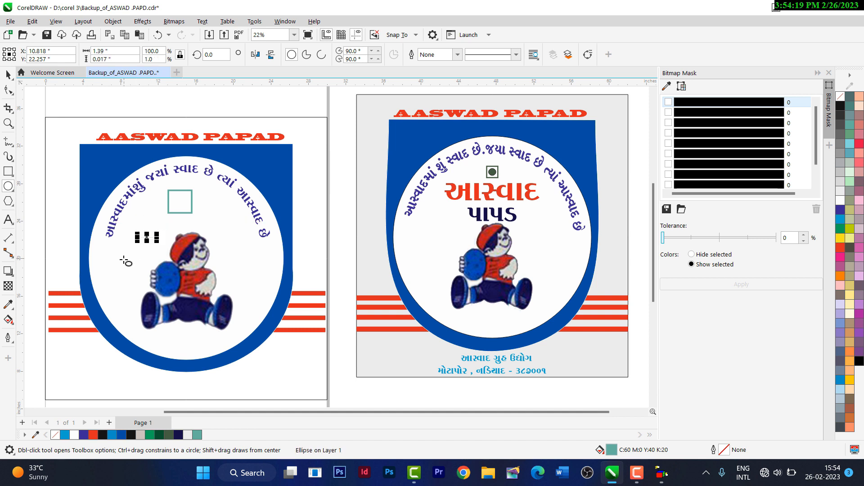
key("ctrl+z")
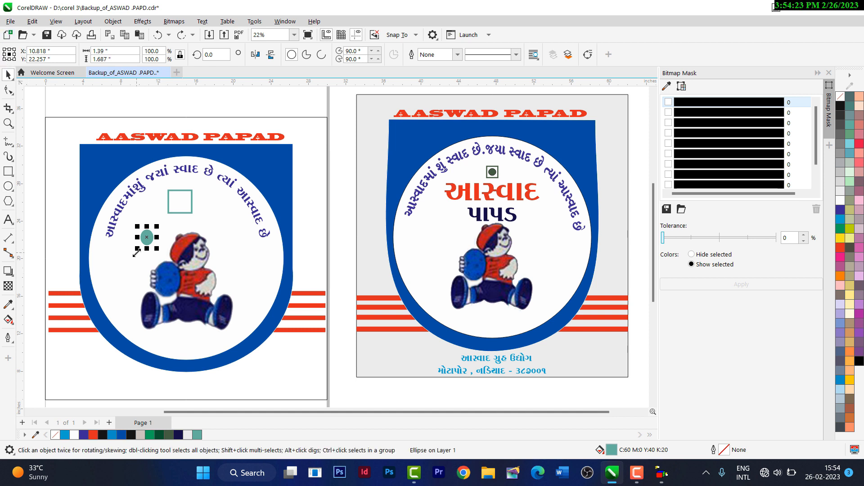
left_click_drag(137, 248, 140, 245)
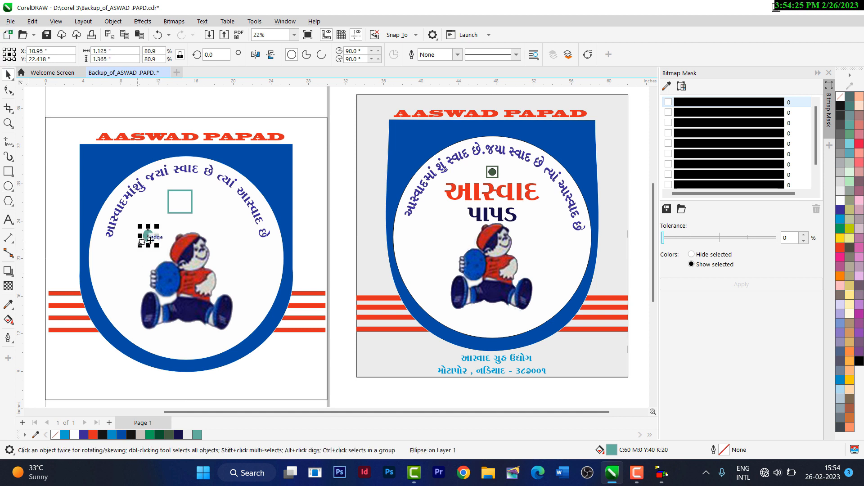
Step: Centre the teal ellipse horizontally and vertically inside the outlined square
left_click(177, 211, "shift")
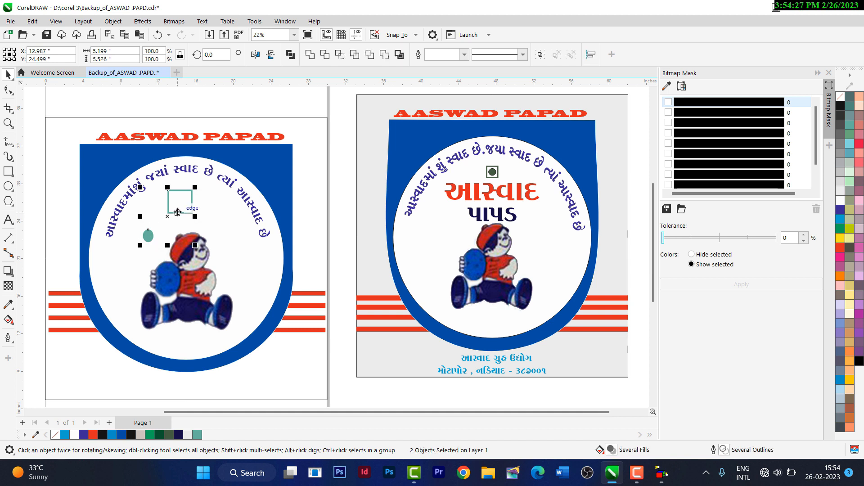
key("c")
key("e")
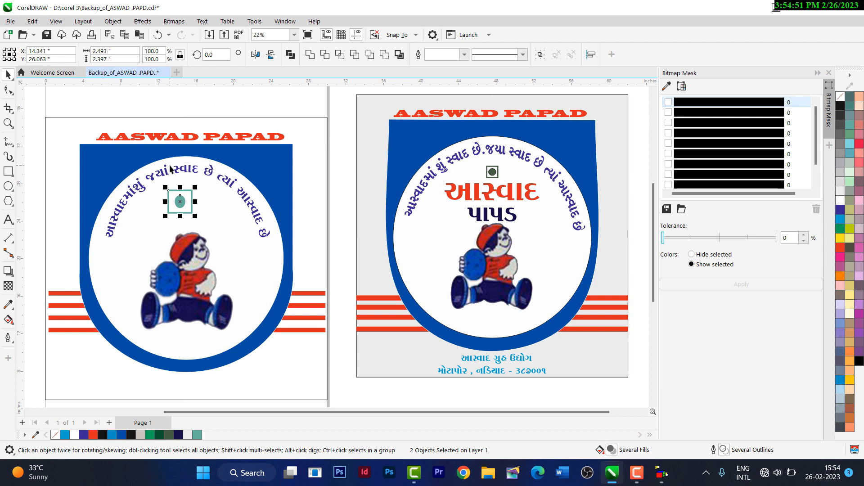
Step: Scale the square and its ellipse together down to about 1.8 inches wide and centre them just below the arched slogan
left_click(72, 118)
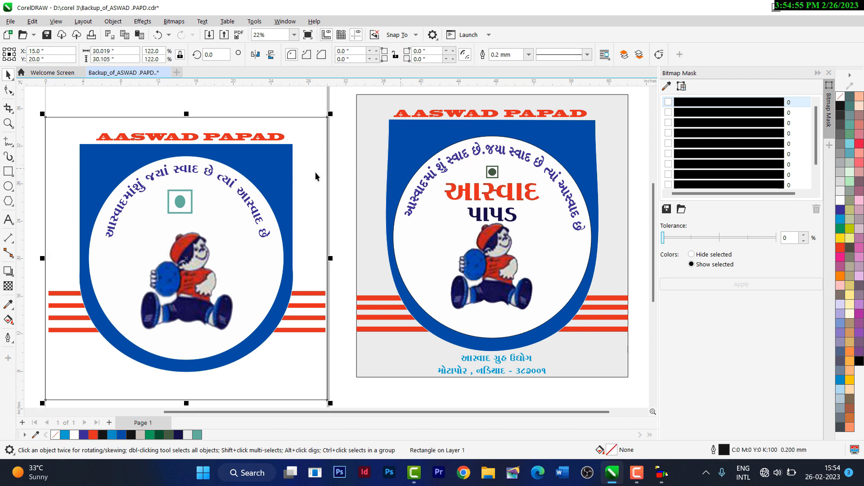
left_click_drag(160, 97, 198, 219)
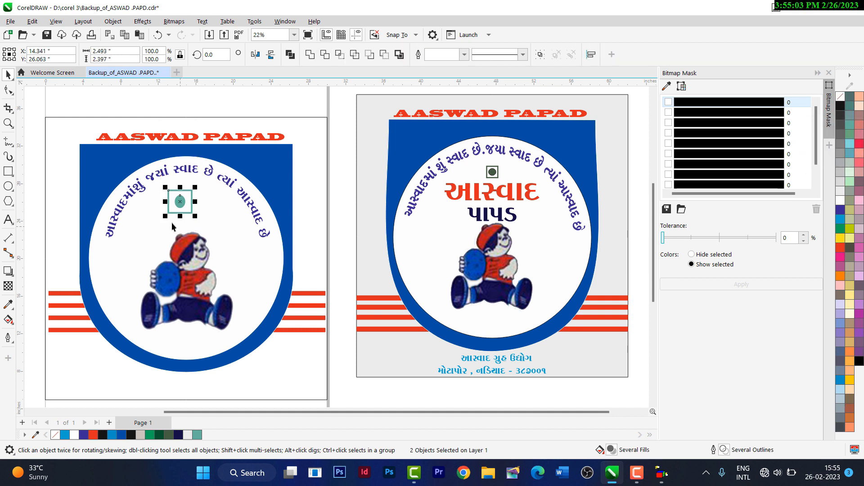
left_click_drag(165, 214, 187, 197)
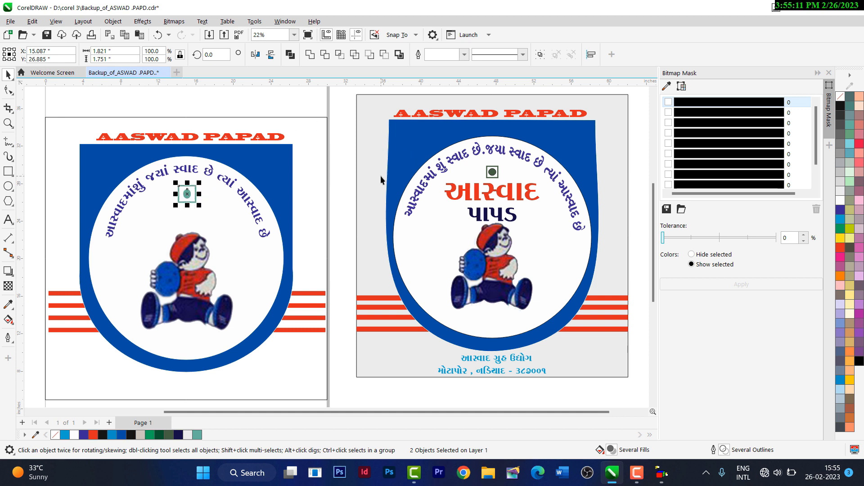
Step: Scale the new label's boy picture down to about 8.9 inches wide and shift it slightly to recentre it in the circle
left_click(197, 306)
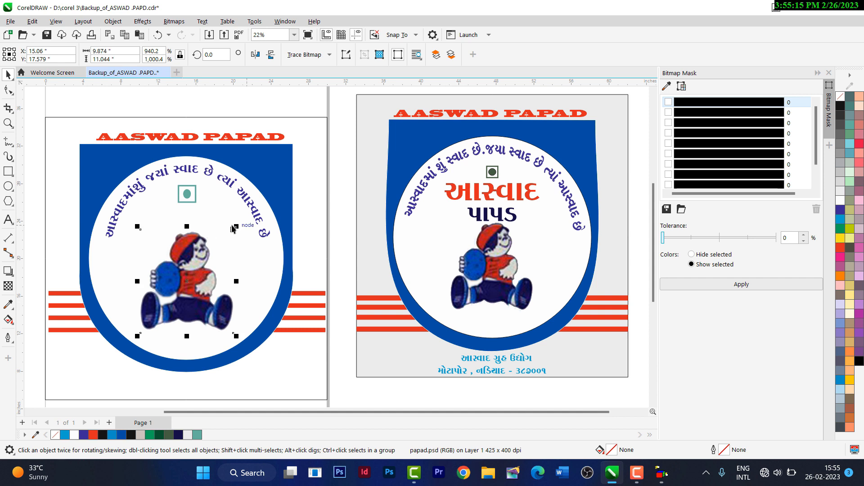
left_click_drag(236, 226, 230, 237)
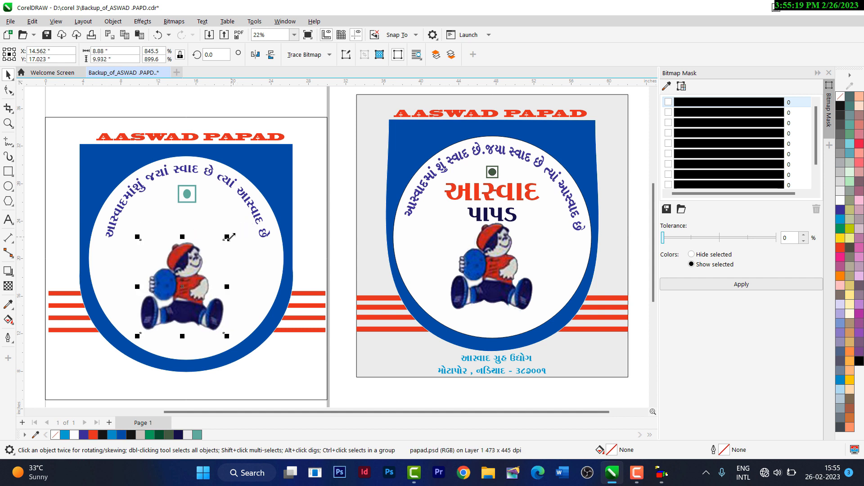
left_click_drag(188, 292, 189, 295)
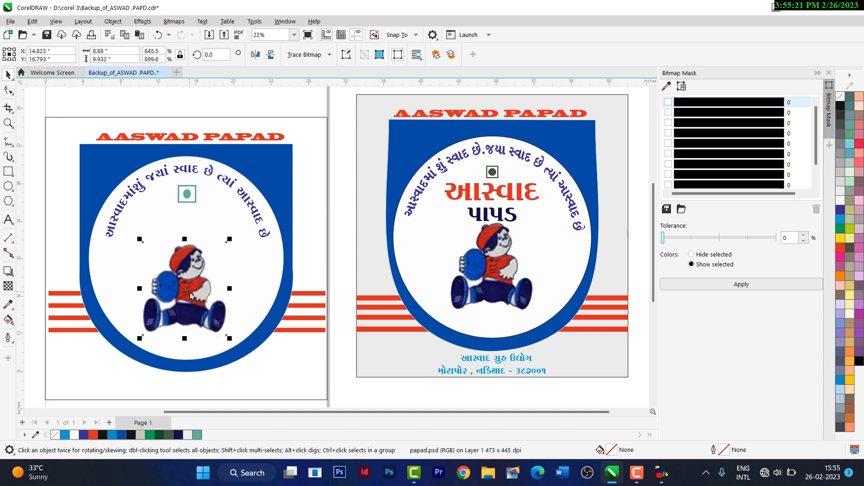
Step: Copy the Gujarati texts આસ્વાદ and પાપડ from the original between the new label's square mark and boy picture, and bring them to the front
left_click(460, 199)
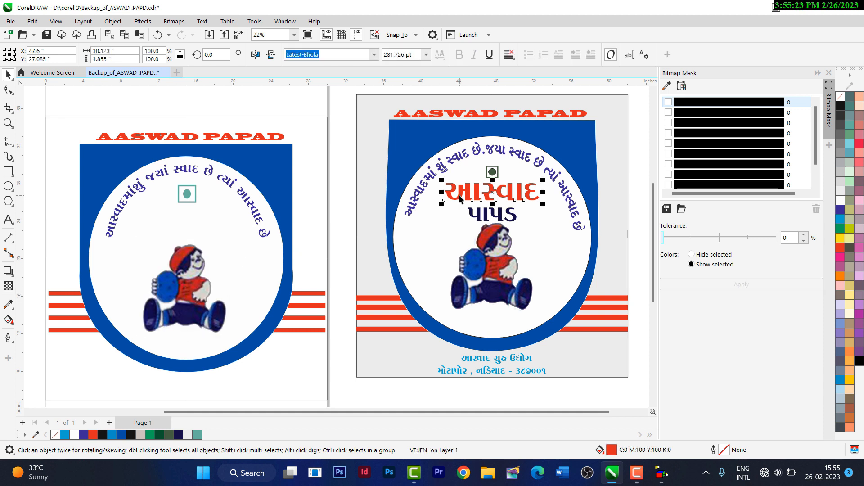
left_click(481, 221, "shift")
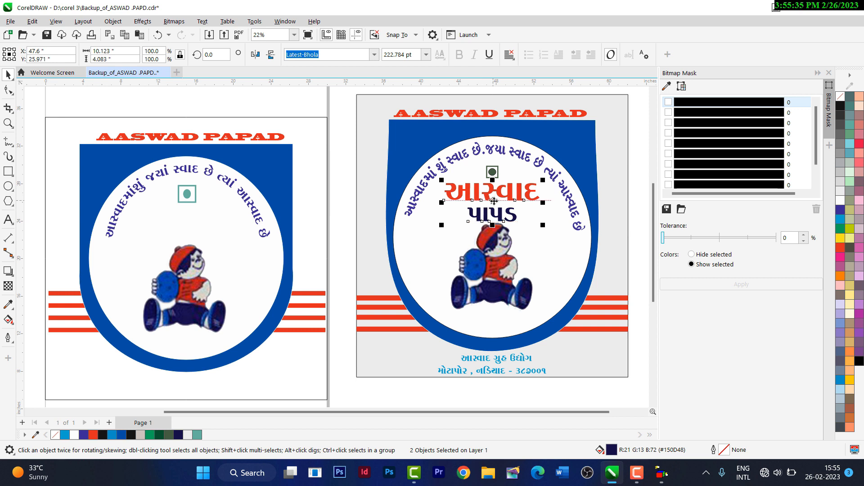
left_click_drag(493, 200, 190, 226)
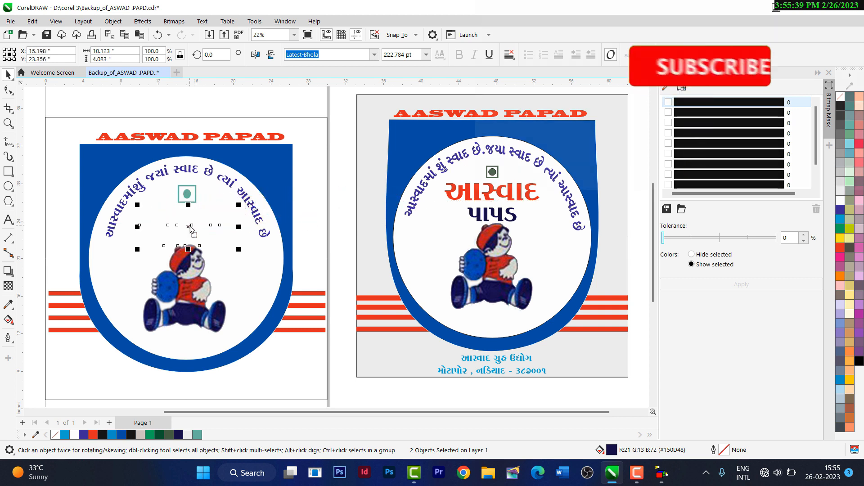
key("shift+Page_Up")
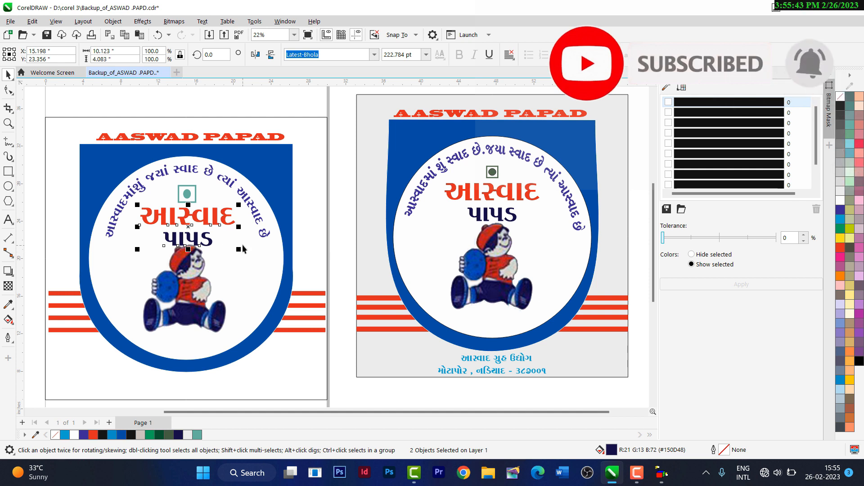
Step: Scale the new label's Gujarati titles down to about 9.7 inches wide and its boy picture to about 8.5 inches, recentring the picture in the circle
left_click_drag(238, 251, 237, 249)
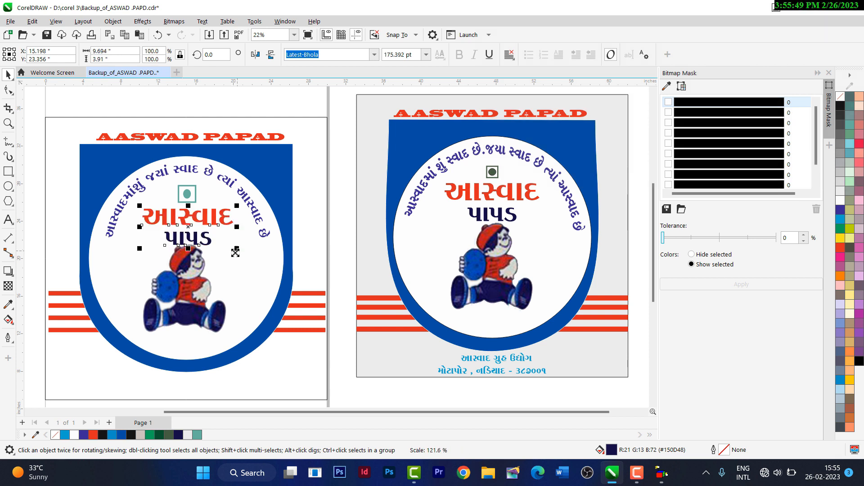
left_click(194, 296)
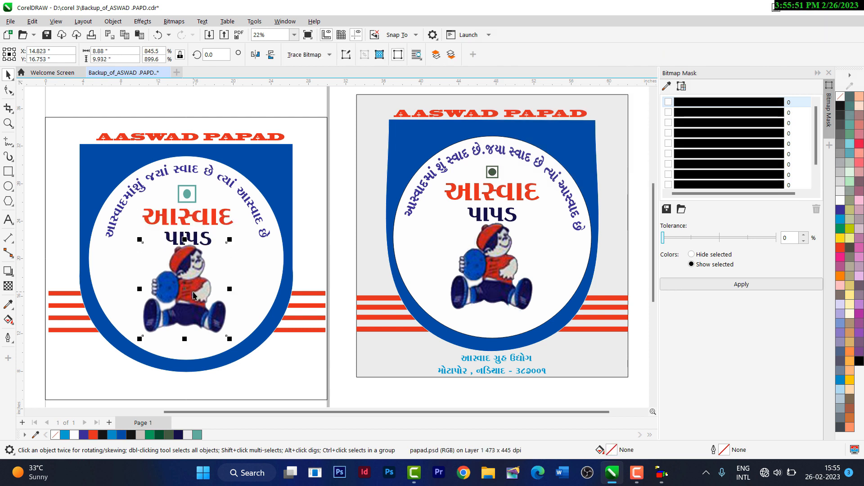
left_click_drag(230, 240, 227, 242)
left_click_drag(187, 274, 190, 272)
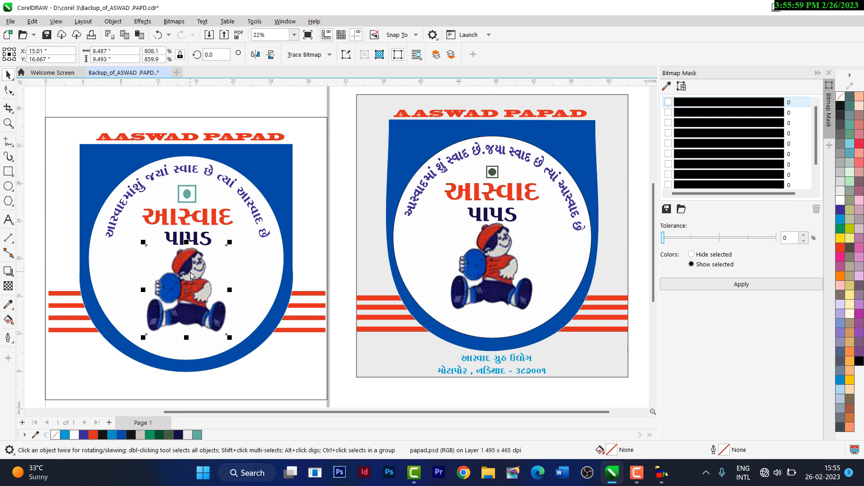
Step: Copy the two-line light blue business name and address text from the original and centre it just below the new label's shield
left_click(482, 362)
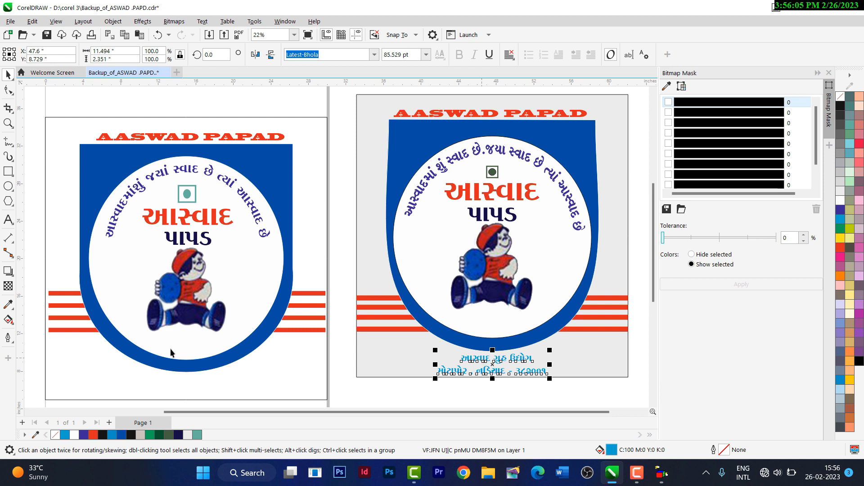
left_click(231, 378)
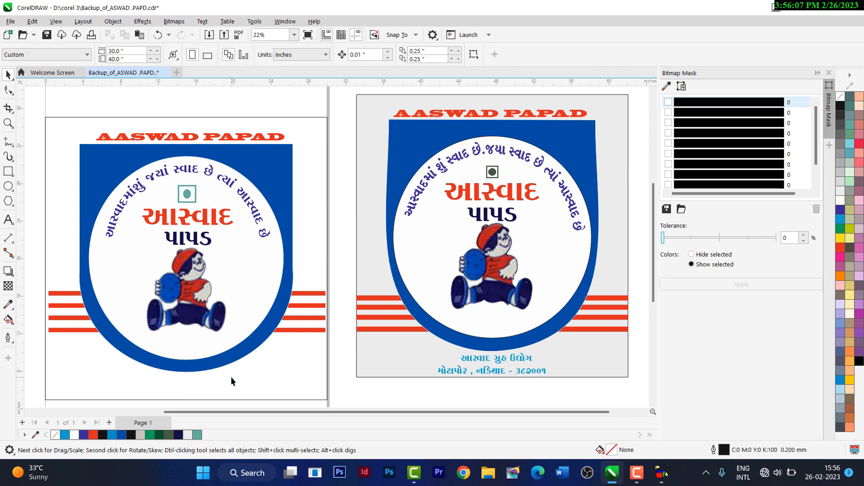
key("ctrl+v")
left_click_drag(231, 378, 196, 387)
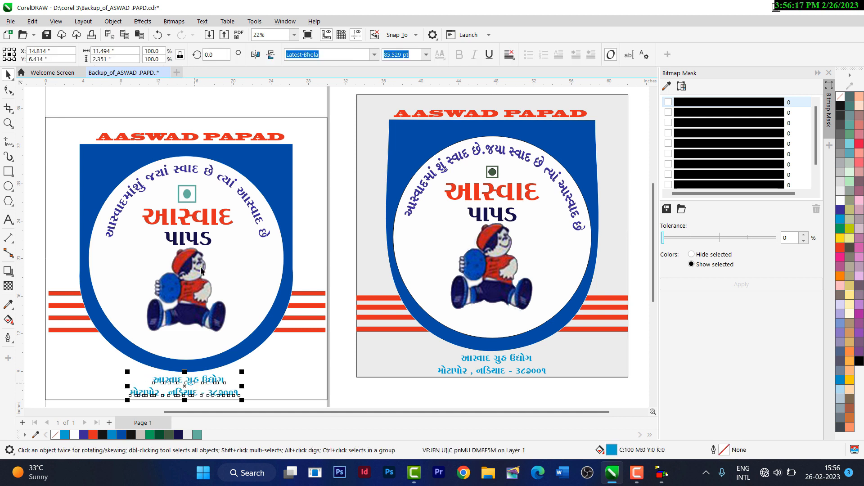
left_click(323, 164)
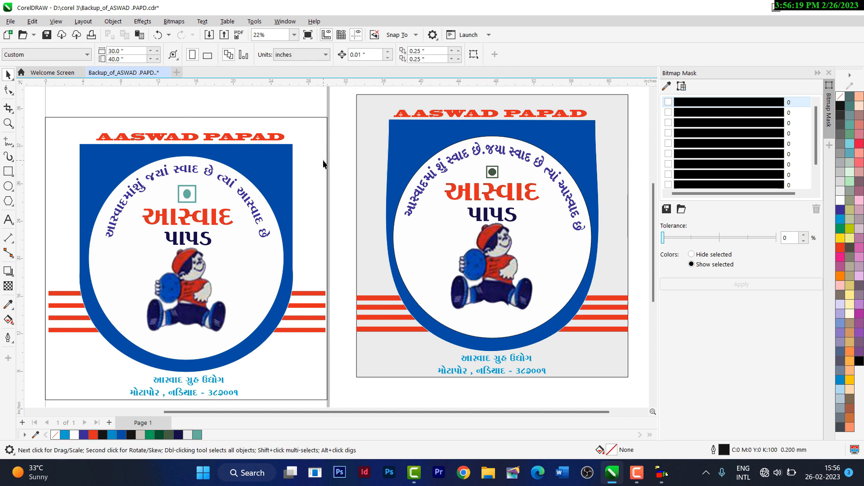
Step: Fill the new label's background rectangle with the light grey sampled from the original's background and send it behind all other objects
left_click(372, 107)
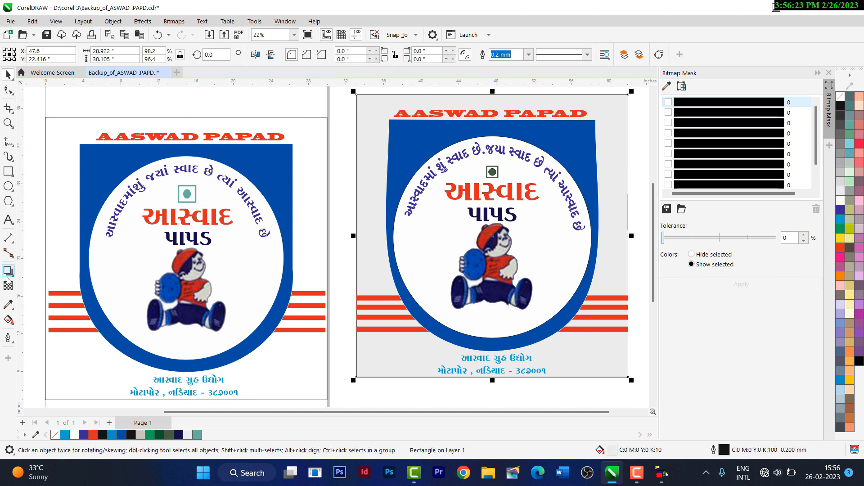
left_click(8, 305)
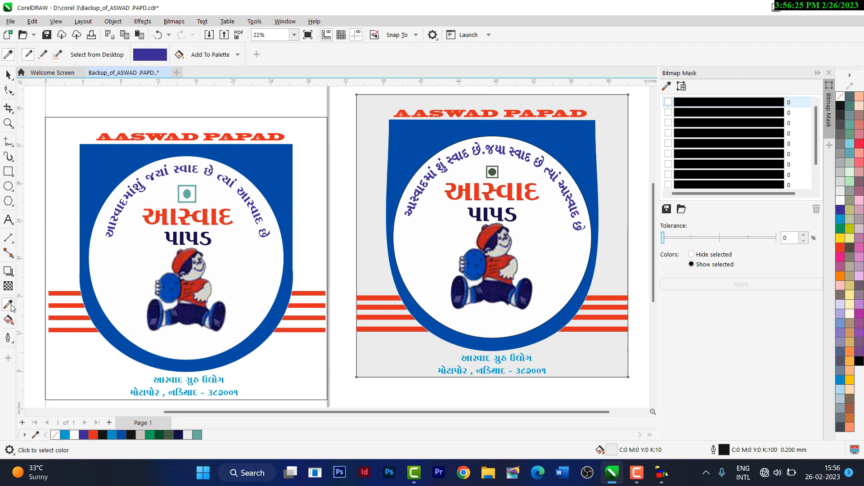
left_click(376, 139)
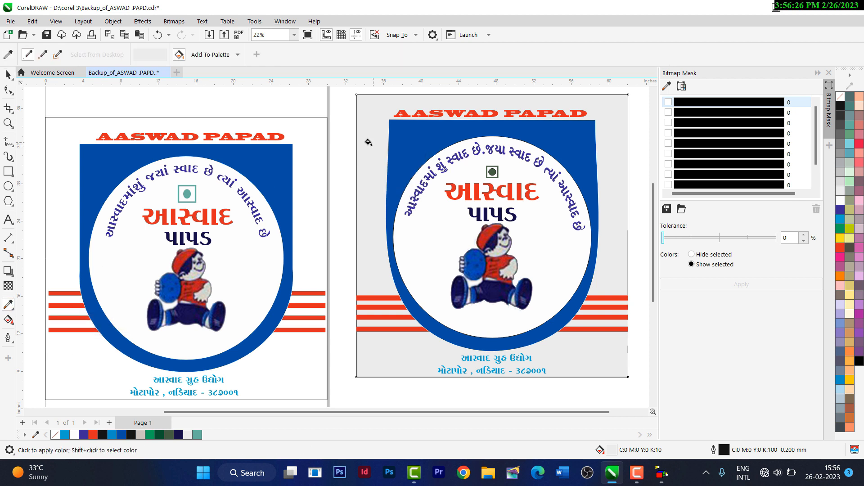
left_click(309, 128)
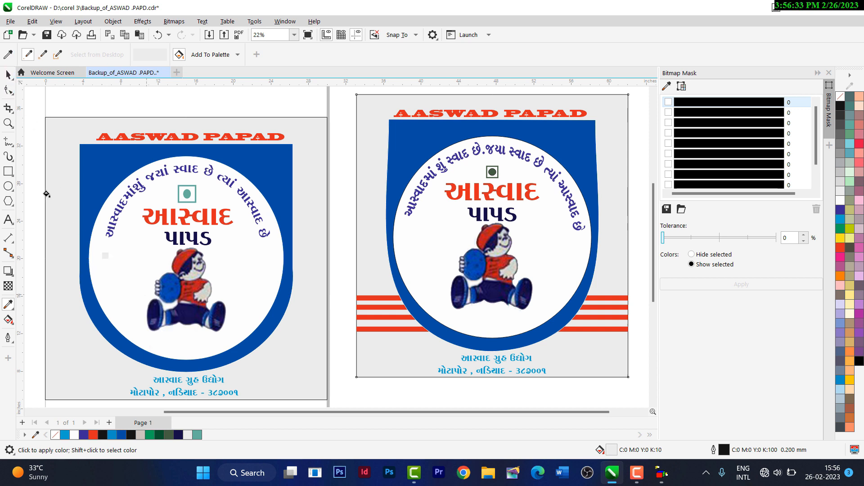
left_click(9, 75)
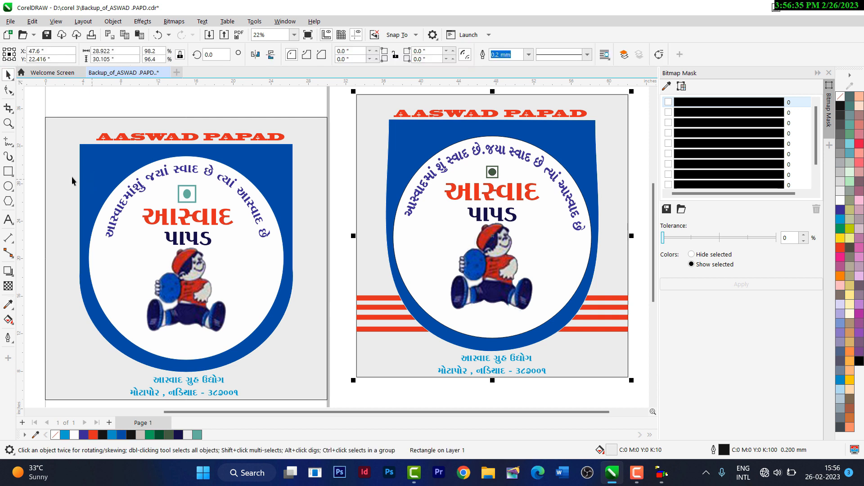
left_click(70, 180)
key("shift+Page_Down")
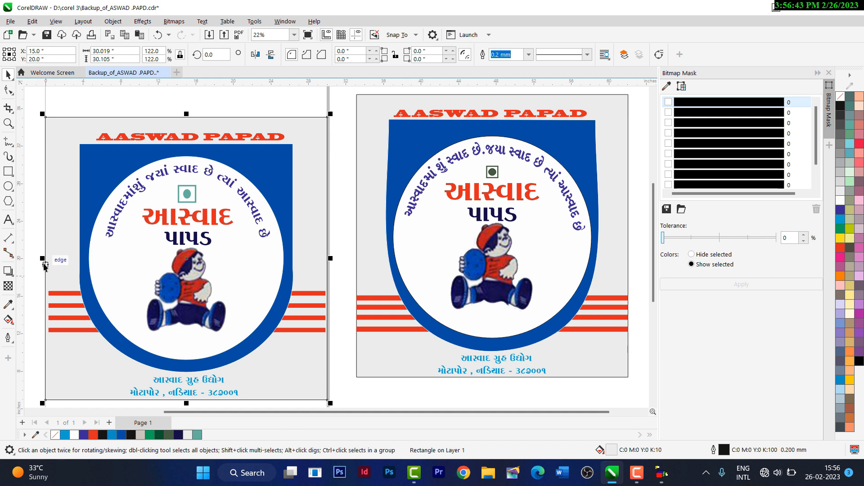
left_click(63, 295)
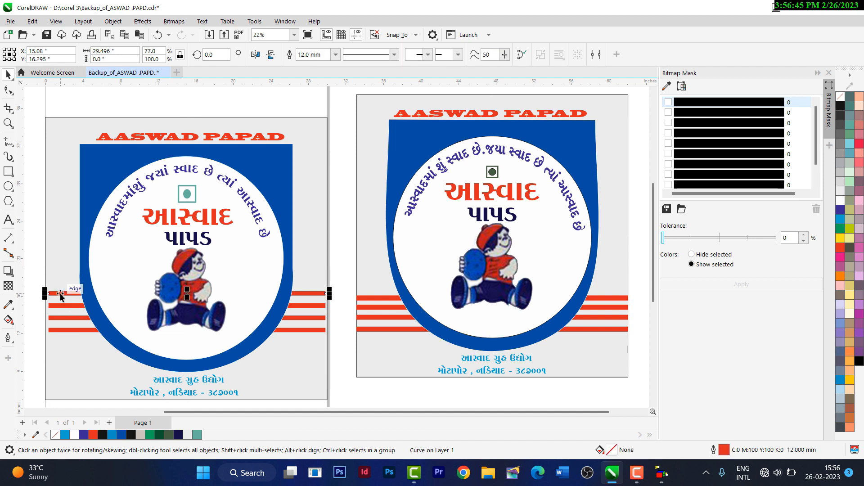
left_click(59, 307, "shift")
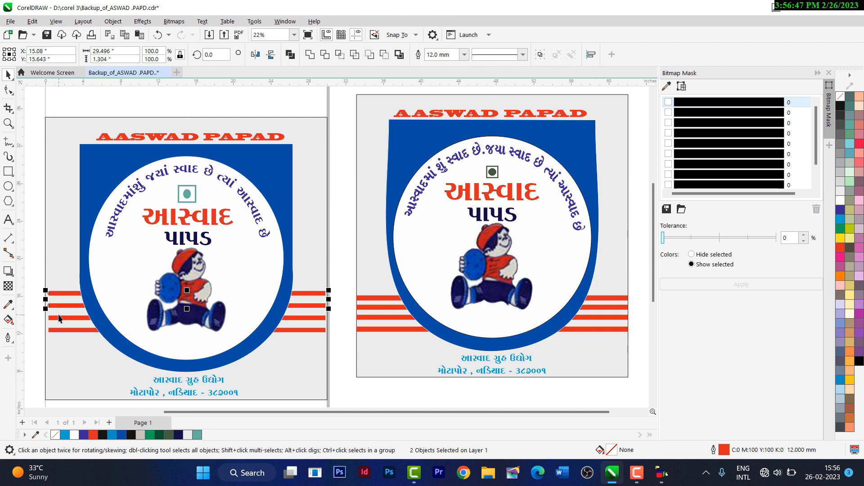
left_click(59, 314, "shift")
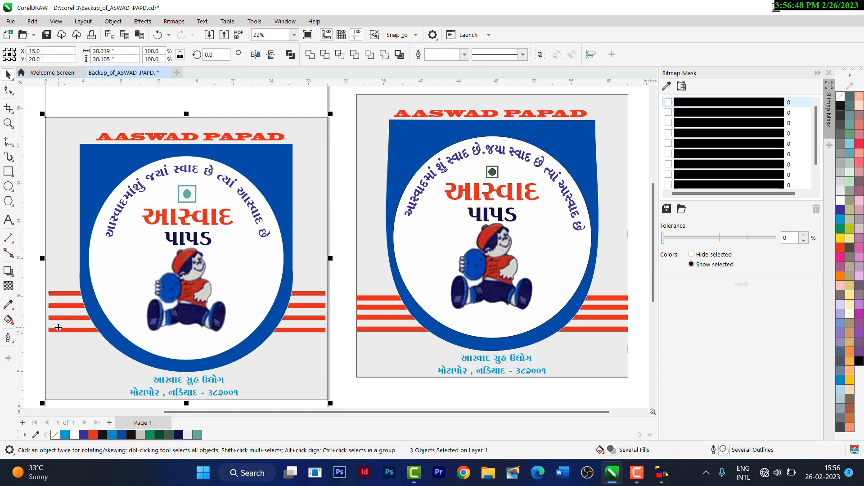
left_click(61, 293)
left_click(33, 293)
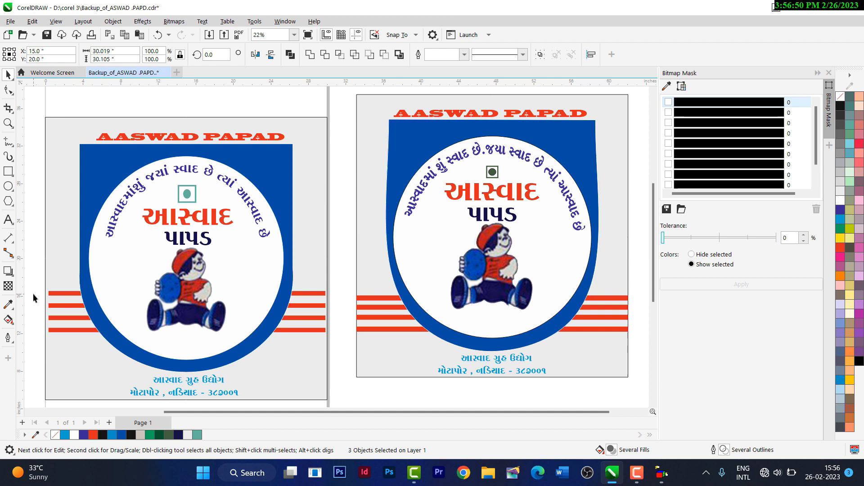
Step: Shift the new label's four red stripes to the background's left edge and stretch them to about 30 inches wide to span the full label
left_click(64, 294)
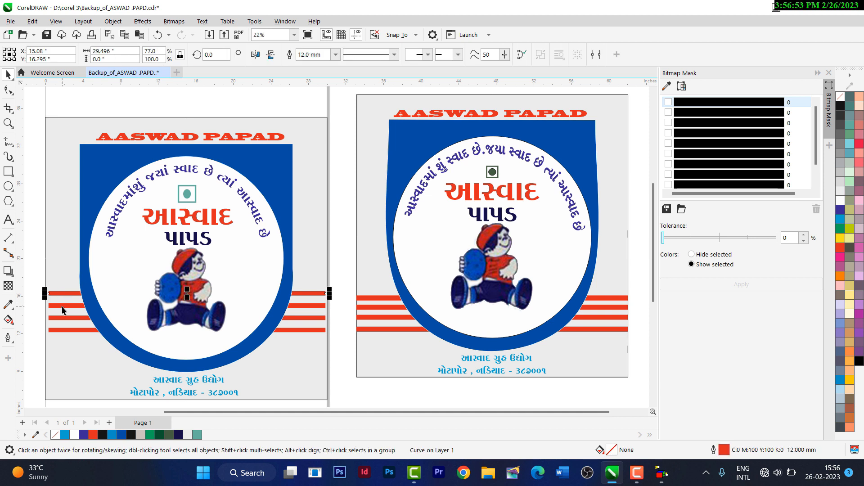
left_click(62, 306, "shift")
left_click(63, 317, "shift")
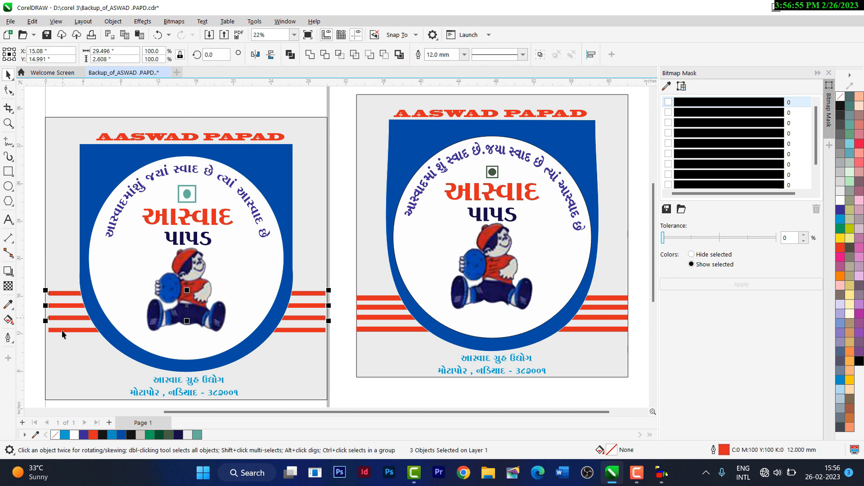
left_click(62, 331, "shift")
left_click_drag(185, 309, 184, 307)
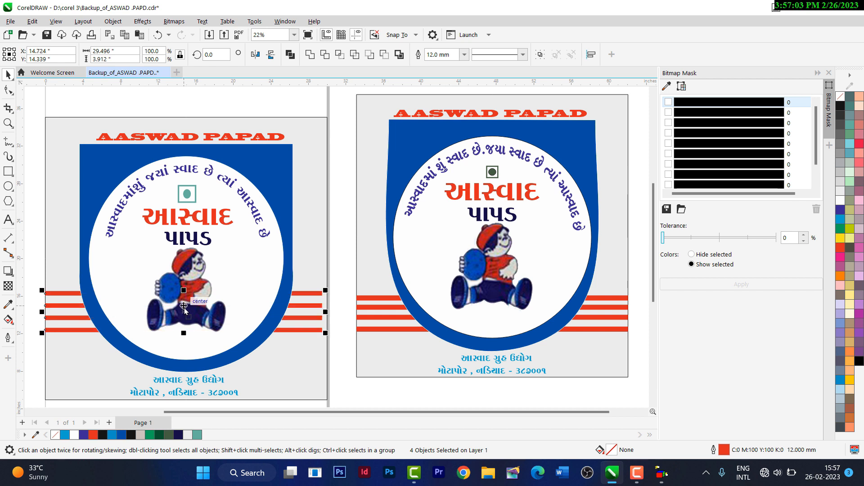
left_click_drag(326, 310, 329, 311)
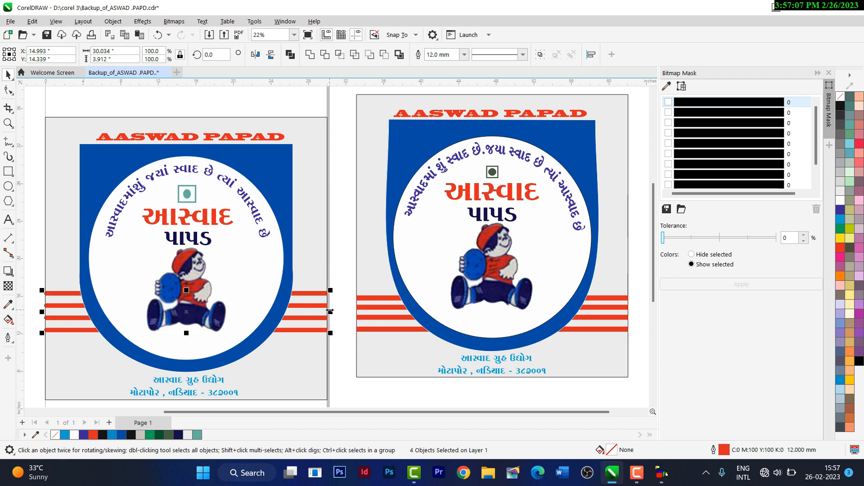
left_click(341, 383)
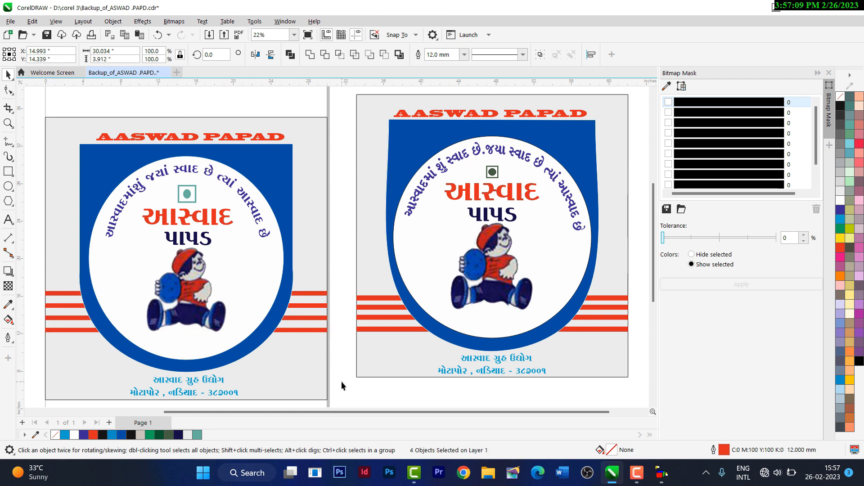